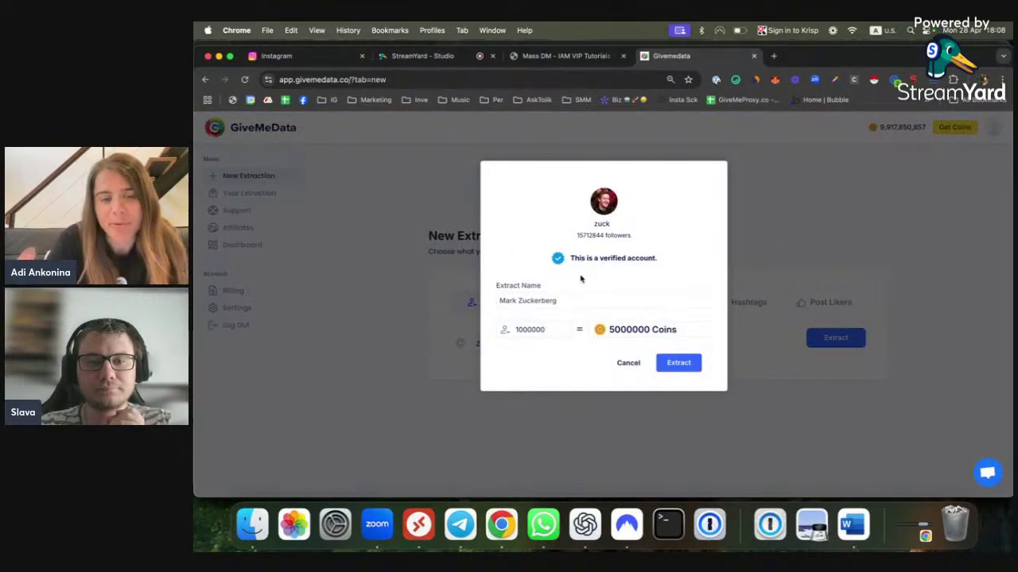
# Cancel the follower extraction for zuck, and switch to StreamYard Studio to change the screen shared in the live stream.
pyautogui.click(627, 364)
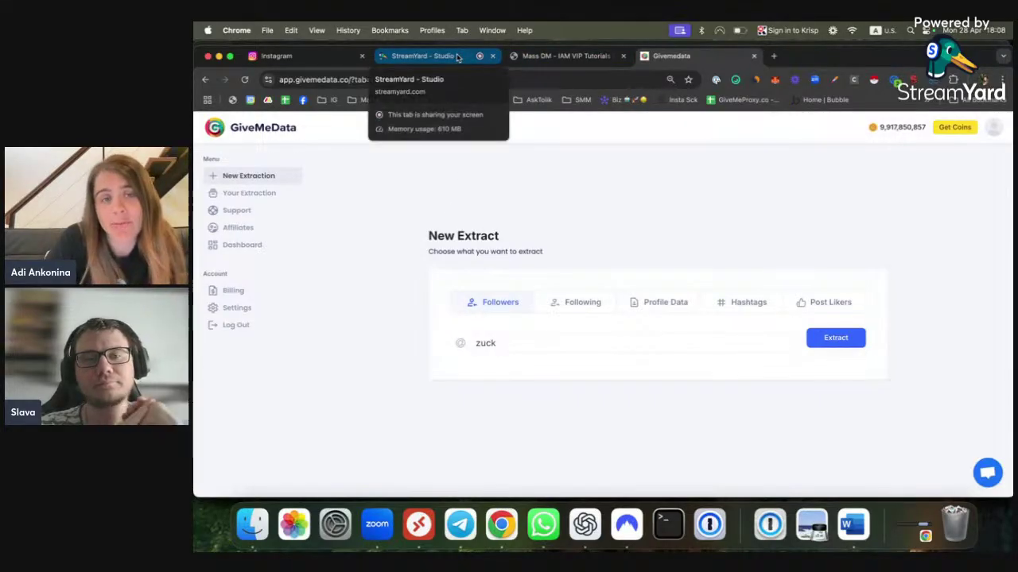
pyautogui.click(458, 57)
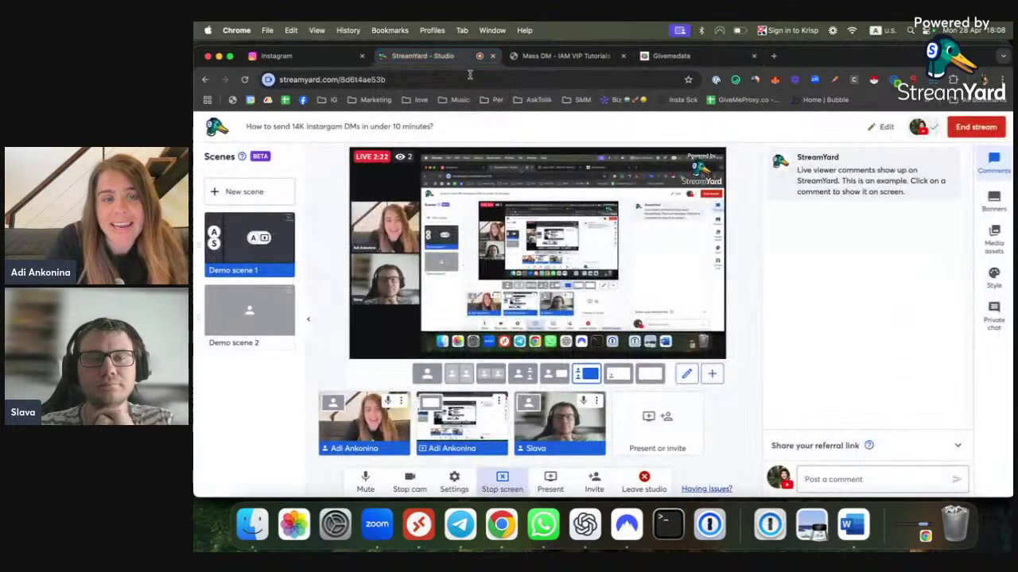
pyautogui.click(461, 426)
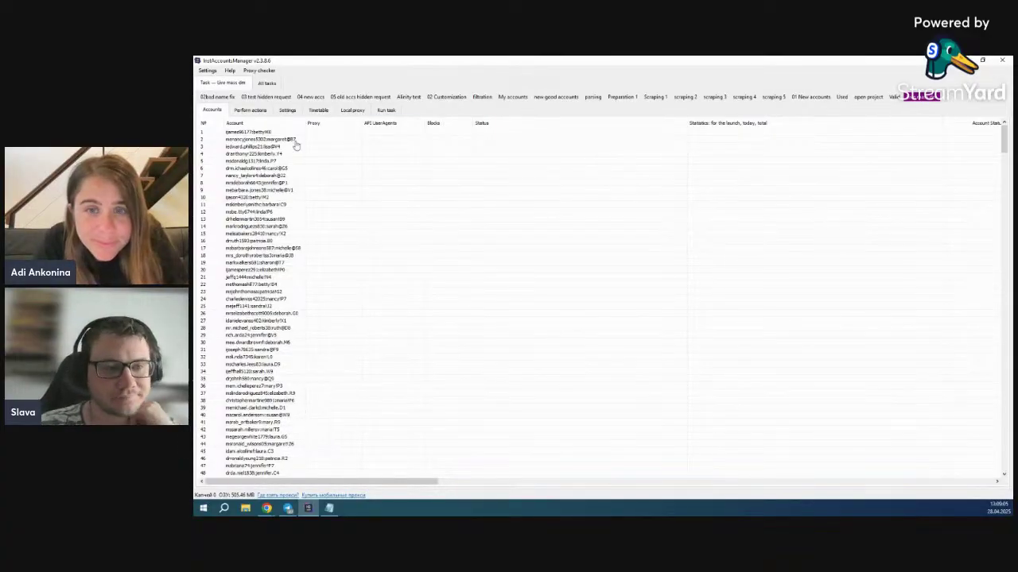
# Look through the mass DM task's account list, settings and available actions.
pyautogui.click(267, 110)
pyautogui.click(287, 109)
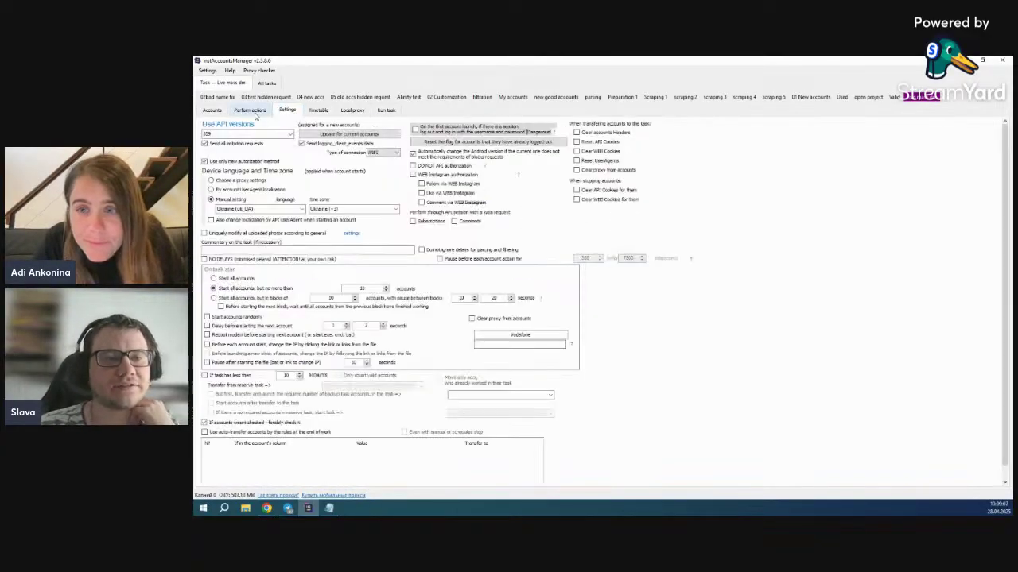
pyautogui.click(250, 110)
pyautogui.click(212, 110)
pyautogui.click(250, 109)
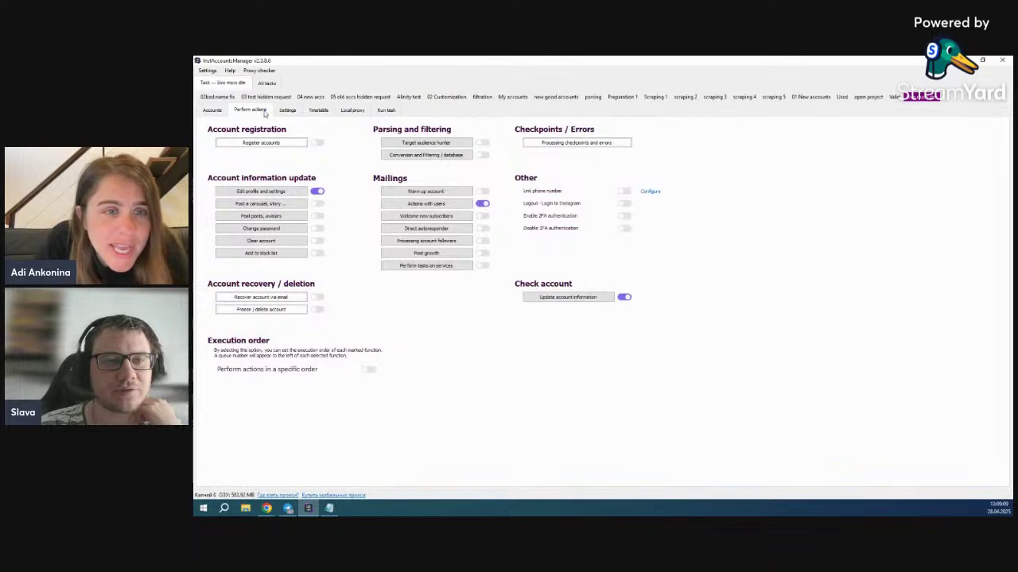
pyautogui.click(215, 111)
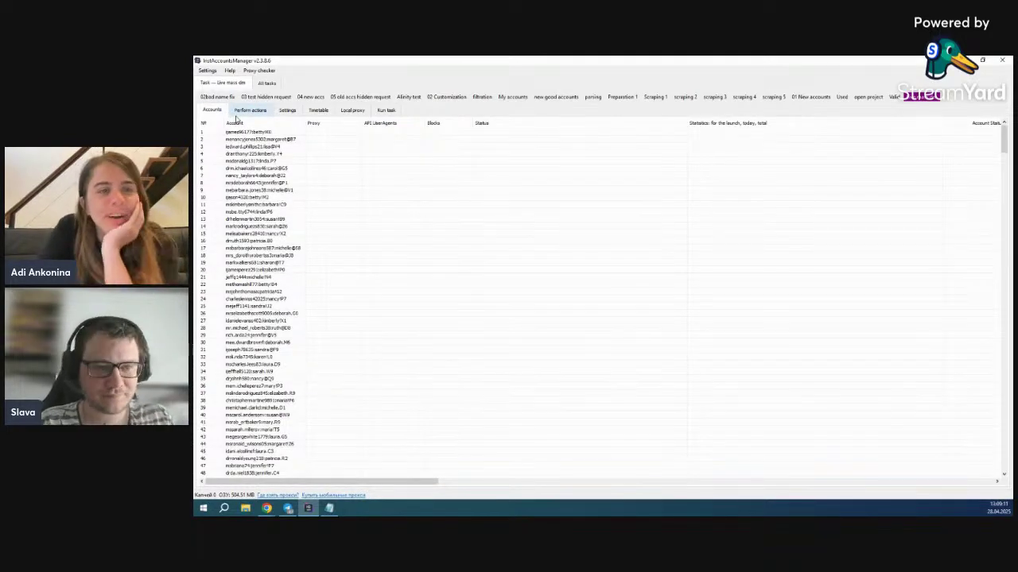
pyautogui.moveTo(1004, 140)
pyautogui.mouseDown()
pyautogui.moveTo(1002, 457)
pyautogui.moveTo(1003, 131)
pyautogui.mouseUp()
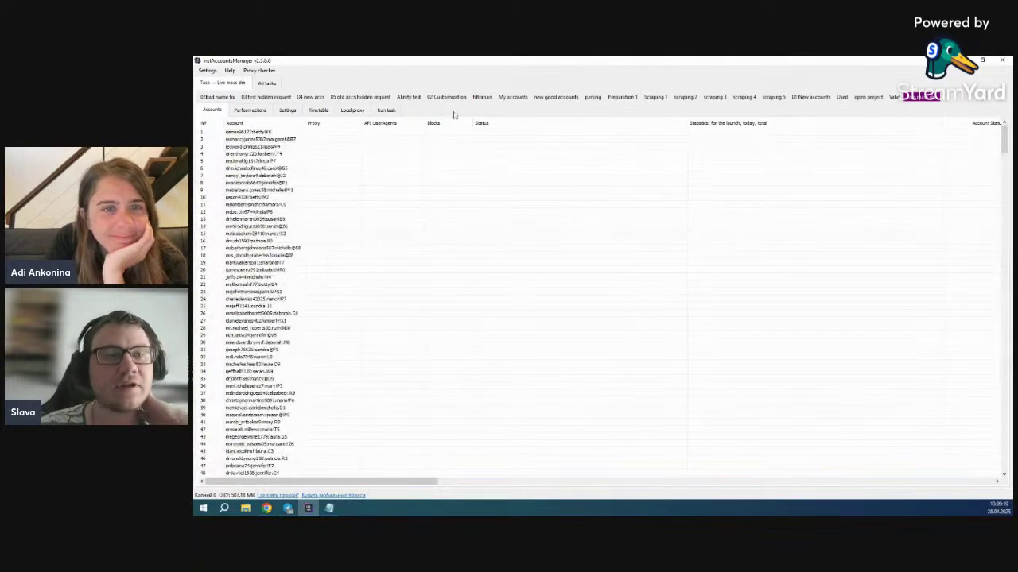
# Open the Edit profile and settings action and examine its first and last name and account avatar options.
pyautogui.click(249, 110)
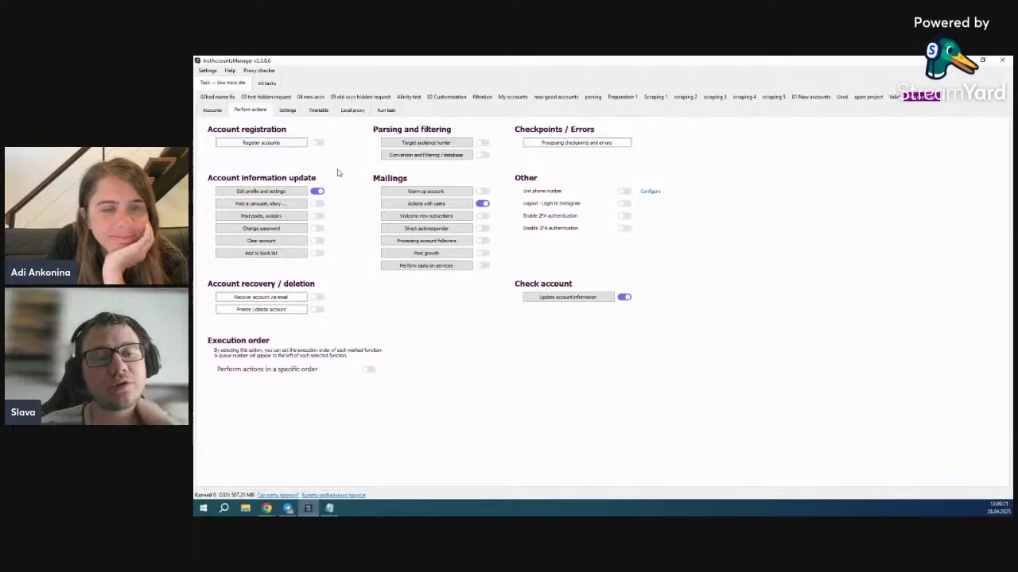
pyautogui.click(296, 192)
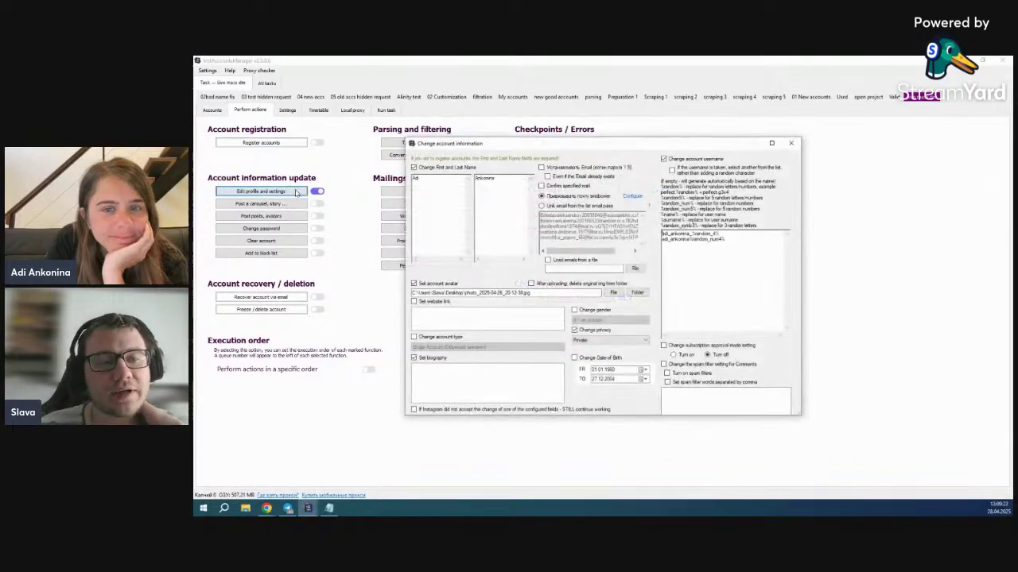
pyautogui.click(434, 182)
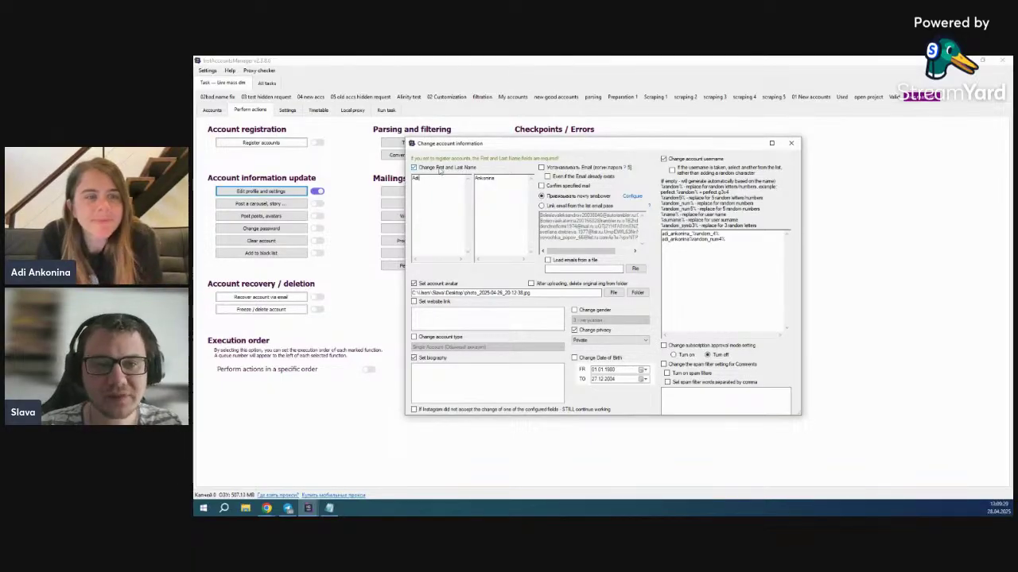
pyautogui.click(440, 169)
pyautogui.click(440, 168)
pyautogui.press('Tab')
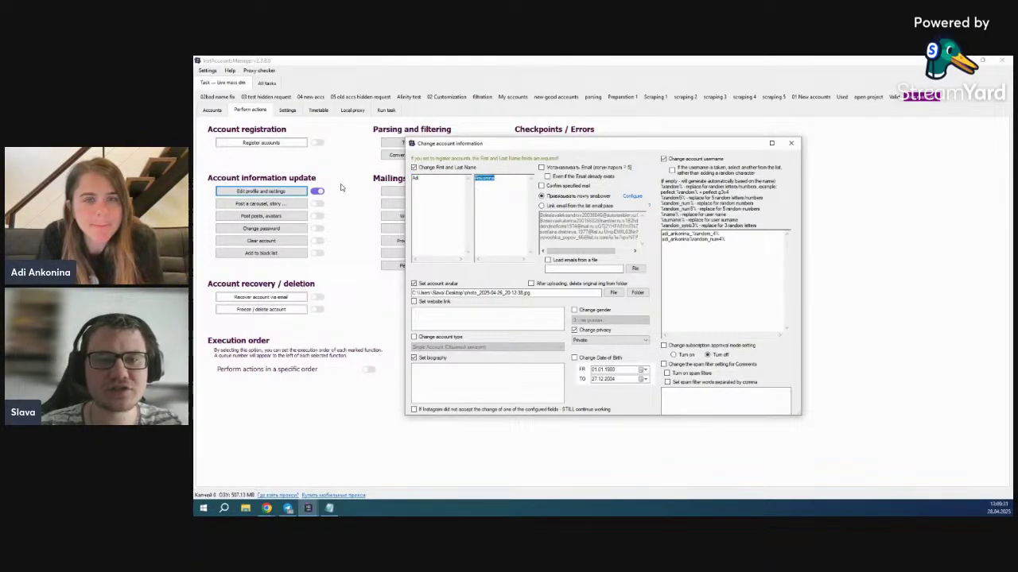
pyautogui.hotkey('shift', 'Tab')
pyautogui.press('Tab')
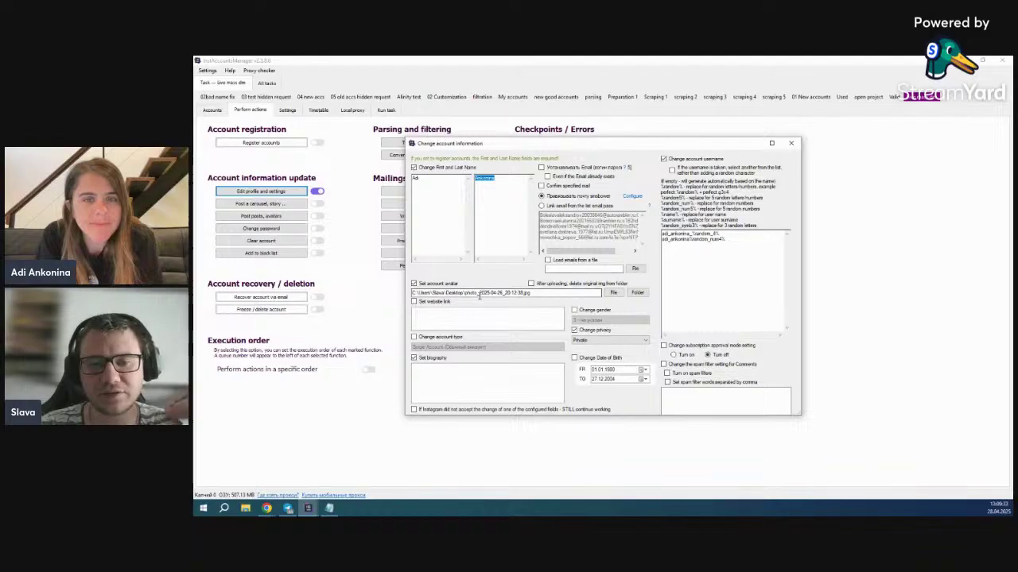
pyautogui.click(414, 284)
pyautogui.click(414, 283)
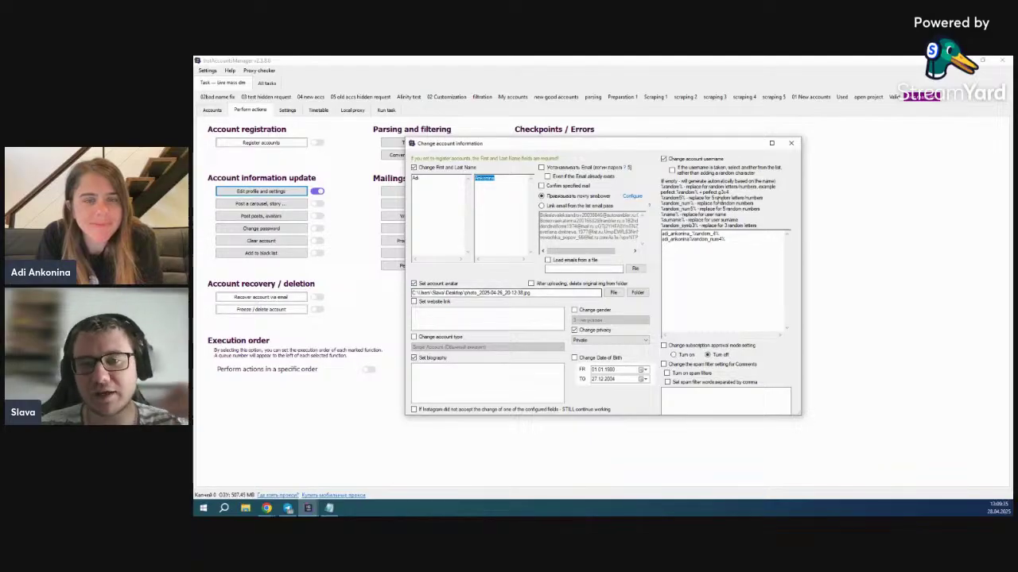
# Change the random placeholder in the first username template to %random_num4%, check the privacy option, and close the account information settings.
pyautogui.moveTo(723, 235); pyautogui.dragTo(693, 239)
pyautogui.click(730, 234)
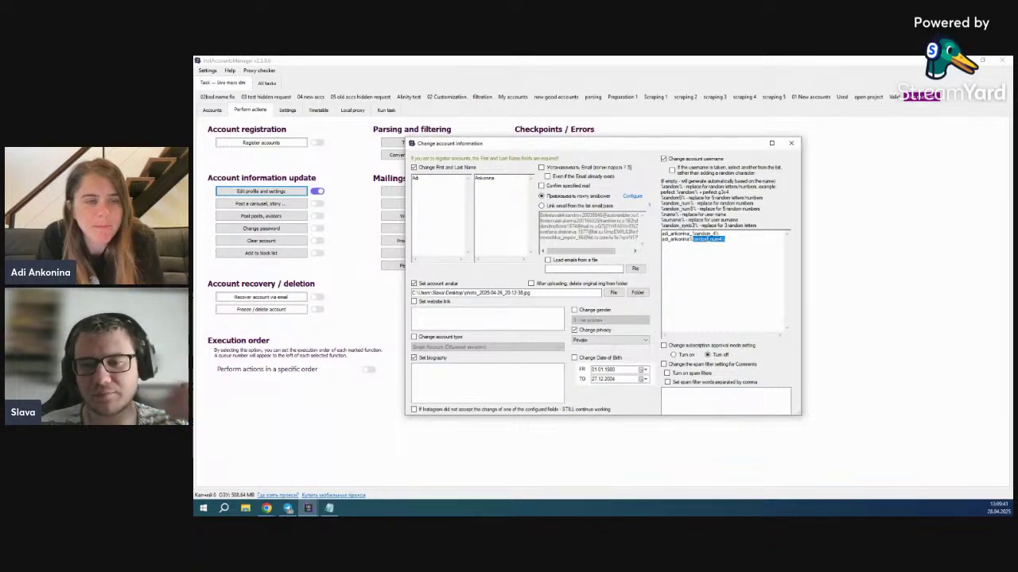
pyautogui.click(691, 239)
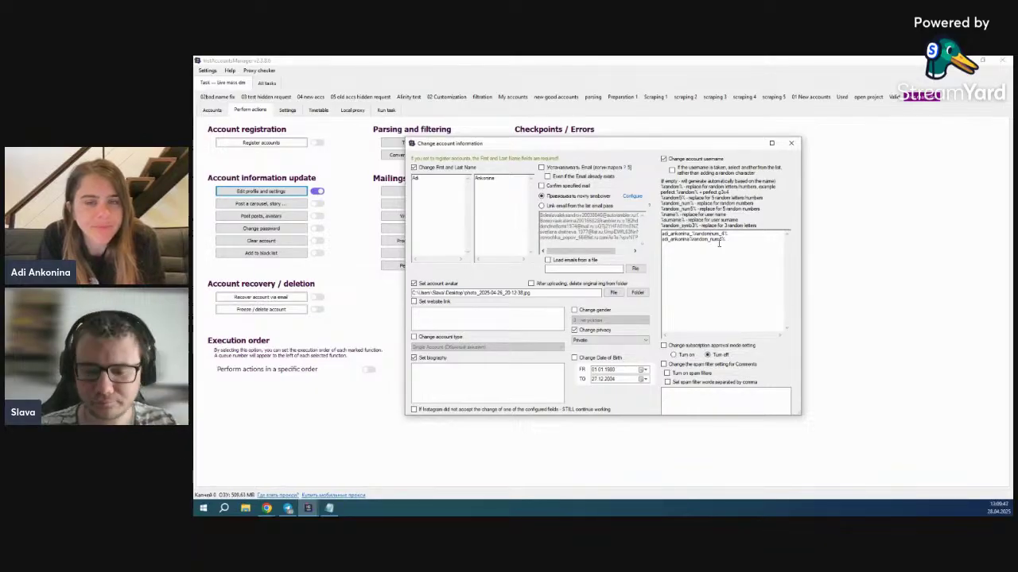
pyautogui.write('_n')
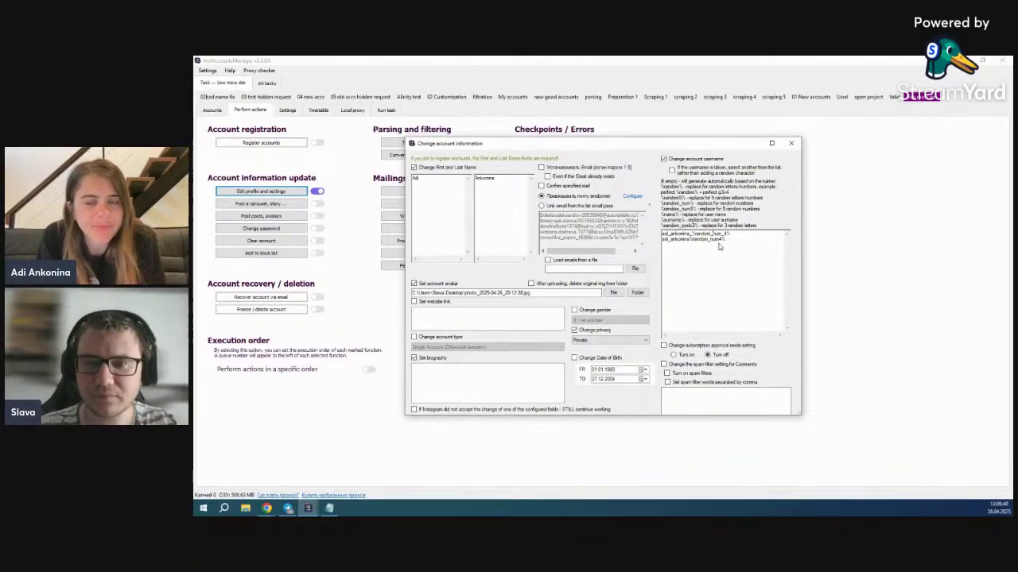
pyautogui.click(593, 340)
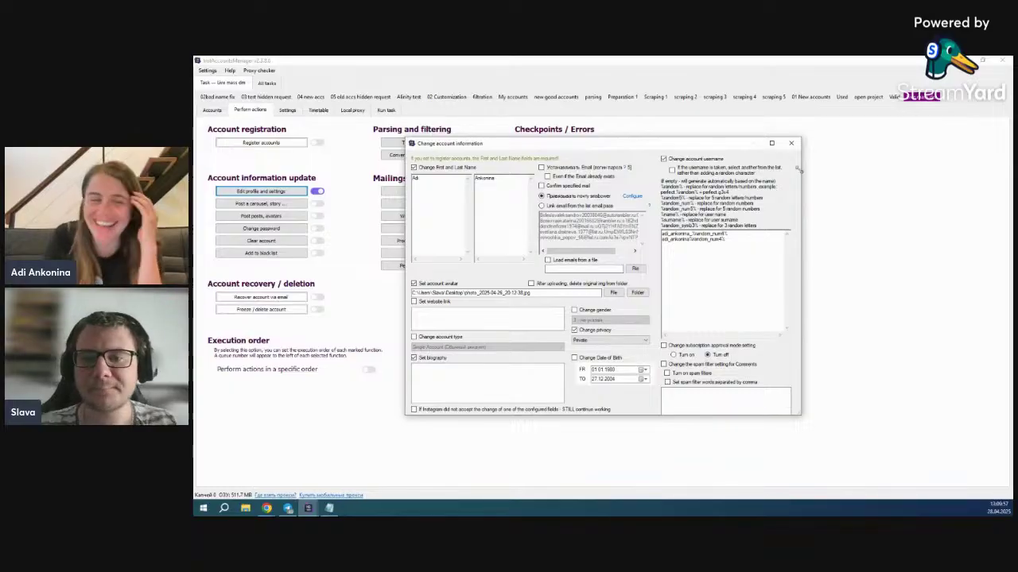
pyautogui.click(791, 144)
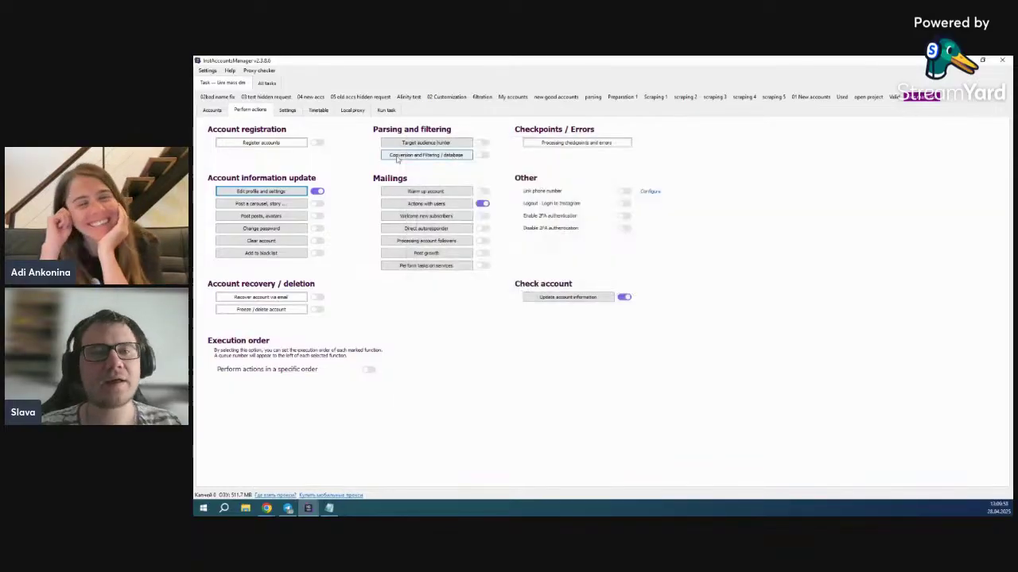
# Open the Actions with users mailing, examine its custom target list, and read the first direct message variant with its attached profile.
pyautogui.click(426, 204)
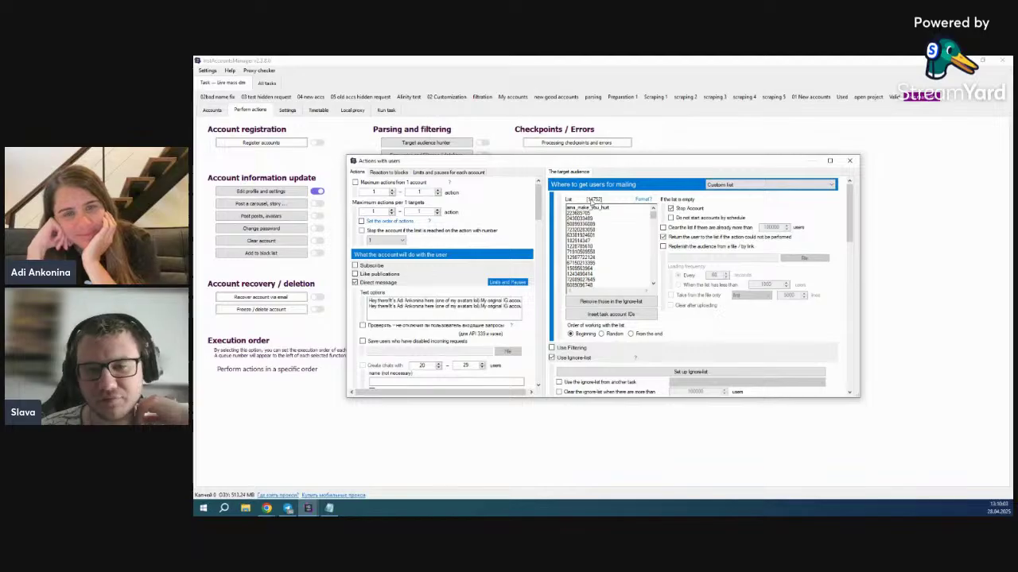
pyautogui.moveTo(655, 216)
pyautogui.mouseDown()
pyautogui.moveTo(653, 233)
pyautogui.moveTo(653, 206)
pyautogui.mouseUp()
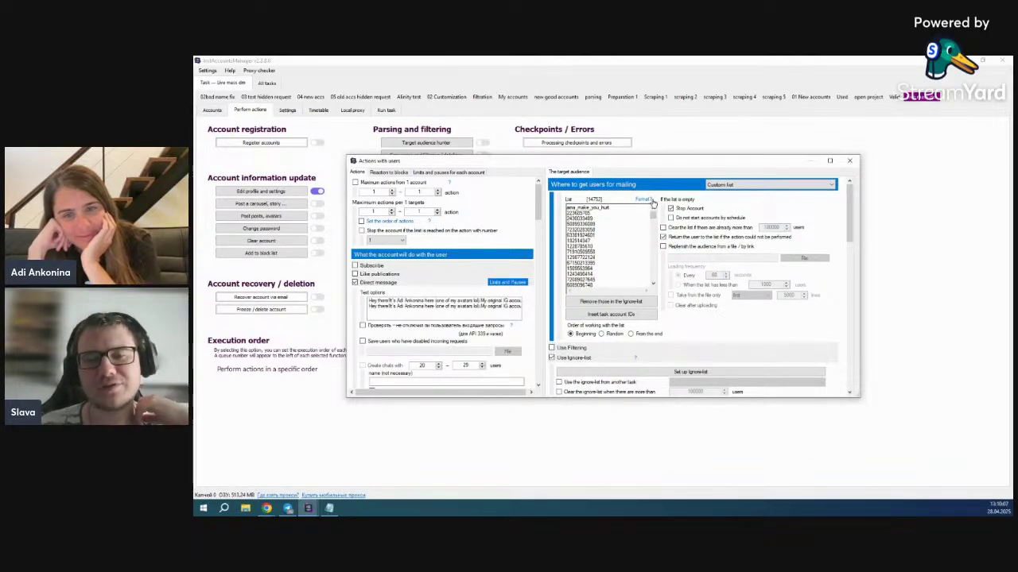
pyautogui.rightClick(491, 305)
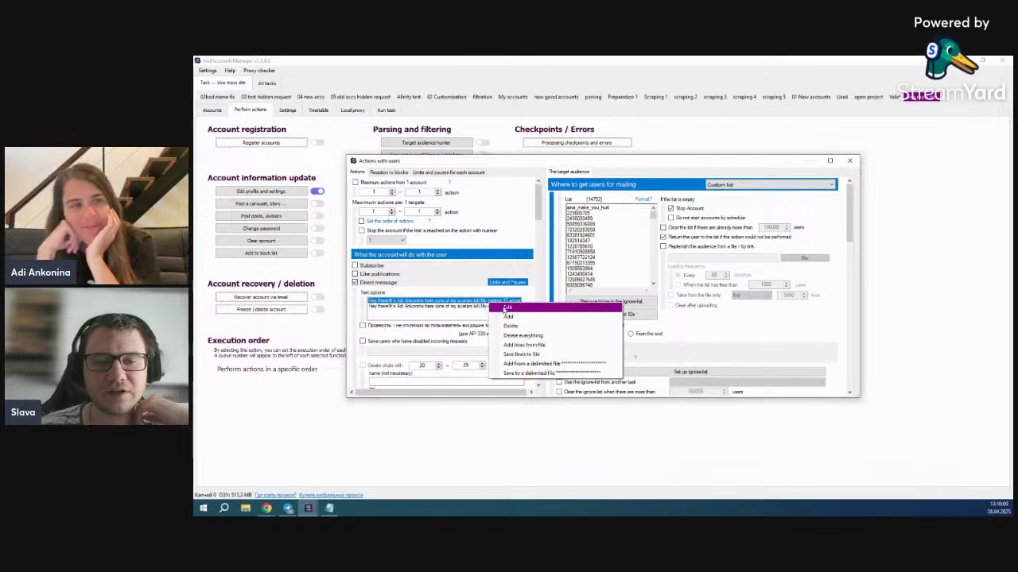
pyautogui.click(525, 310)
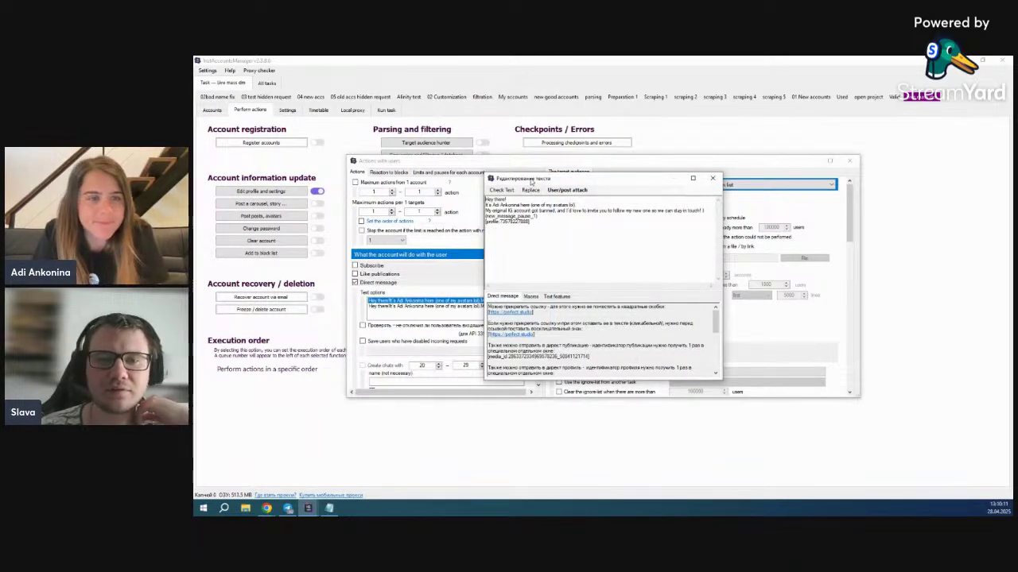
pyautogui.moveTo(522, 178); pyautogui.dragTo(555, 166)
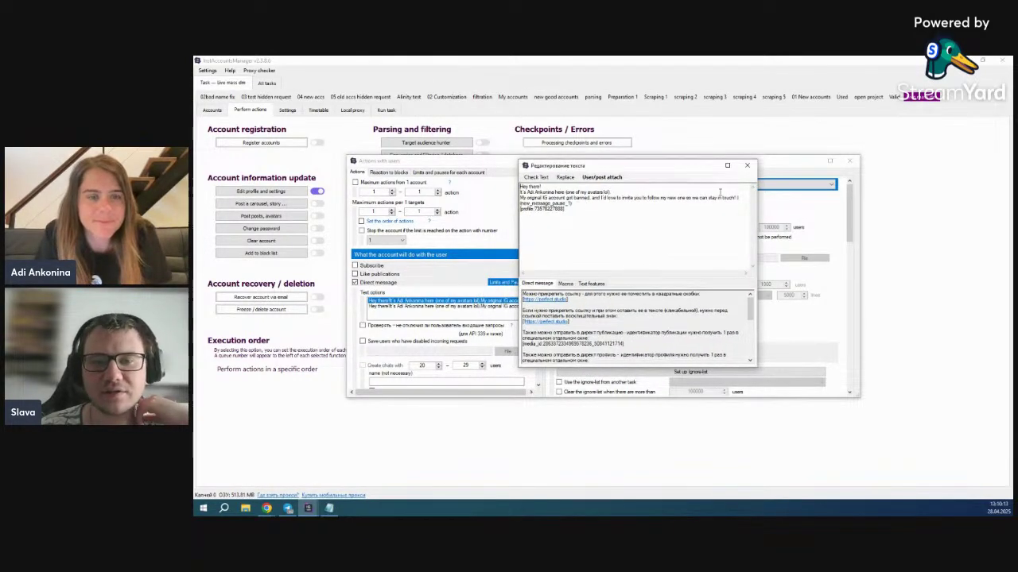
pyautogui.moveTo(740, 197); pyautogui.dragTo(486, 170)
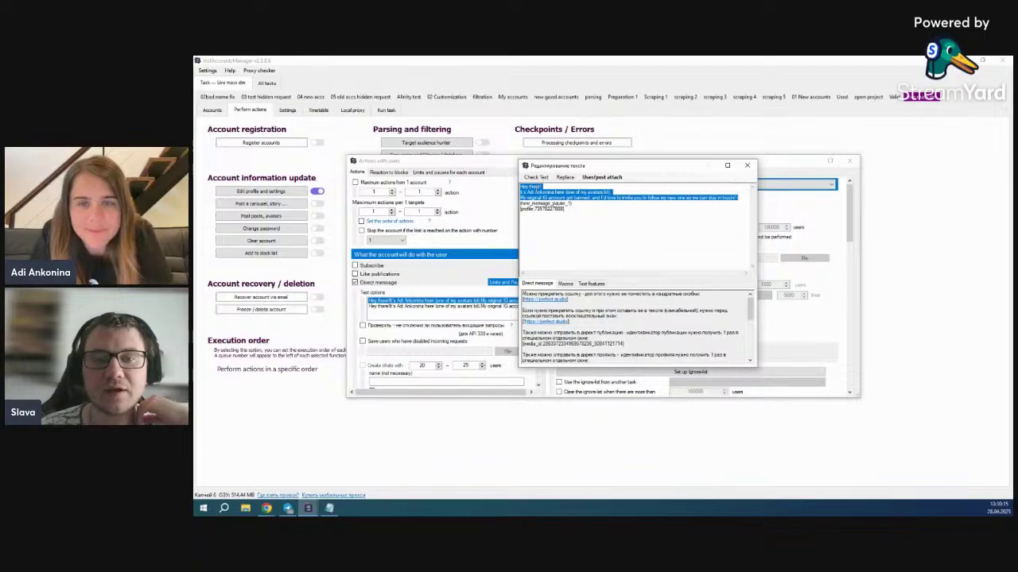
pyautogui.moveTo(575, 209); pyautogui.dragTo(527, 214)
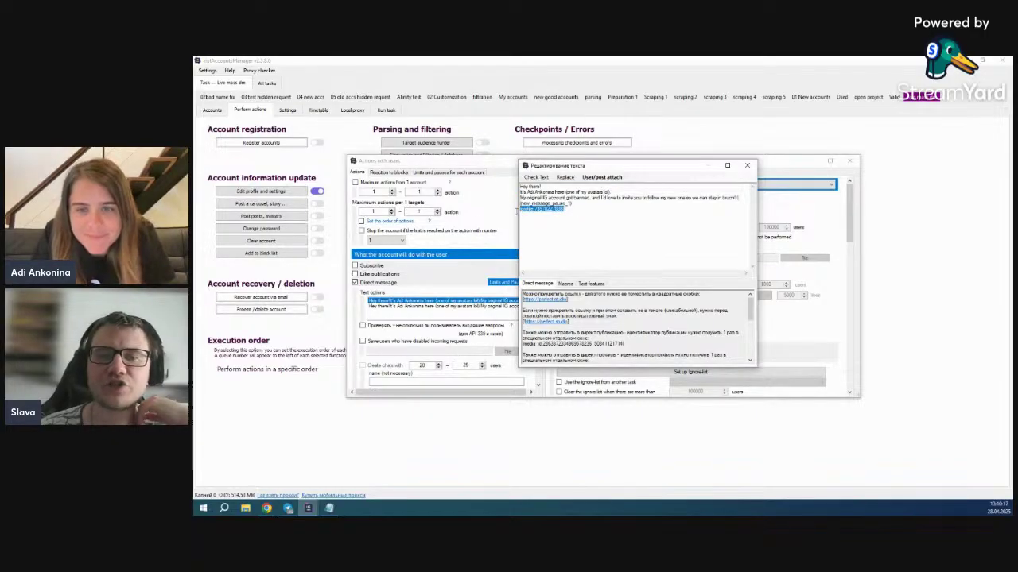
pyautogui.click(746, 165)
# Read the second direct message variant with its attached media post, and close the mailing settings.
pyautogui.rightClick(477, 307)
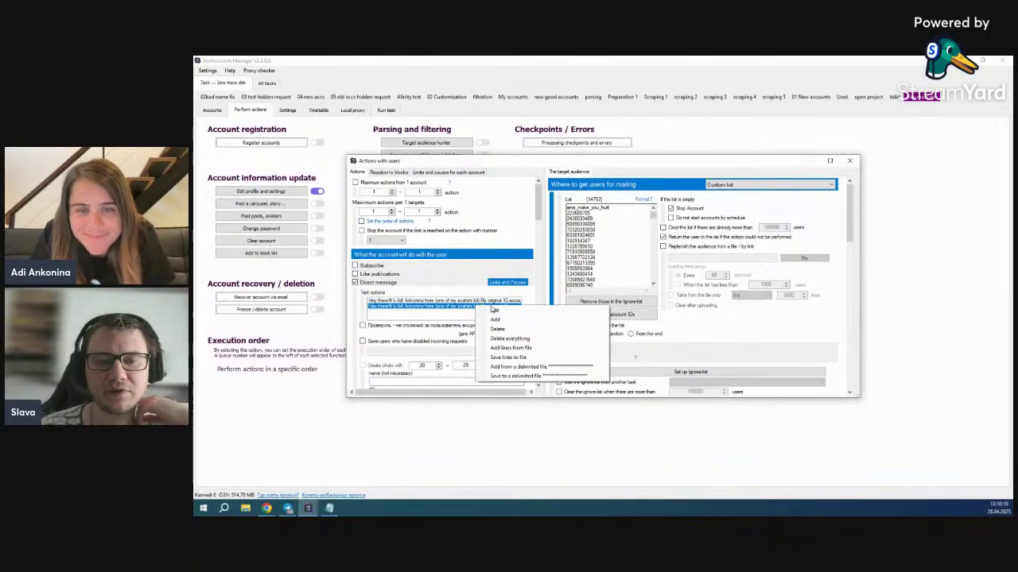
pyautogui.click(516, 312)
pyautogui.moveTo(589, 221); pyautogui.dragTo(485, 222)
pyautogui.press('Right')
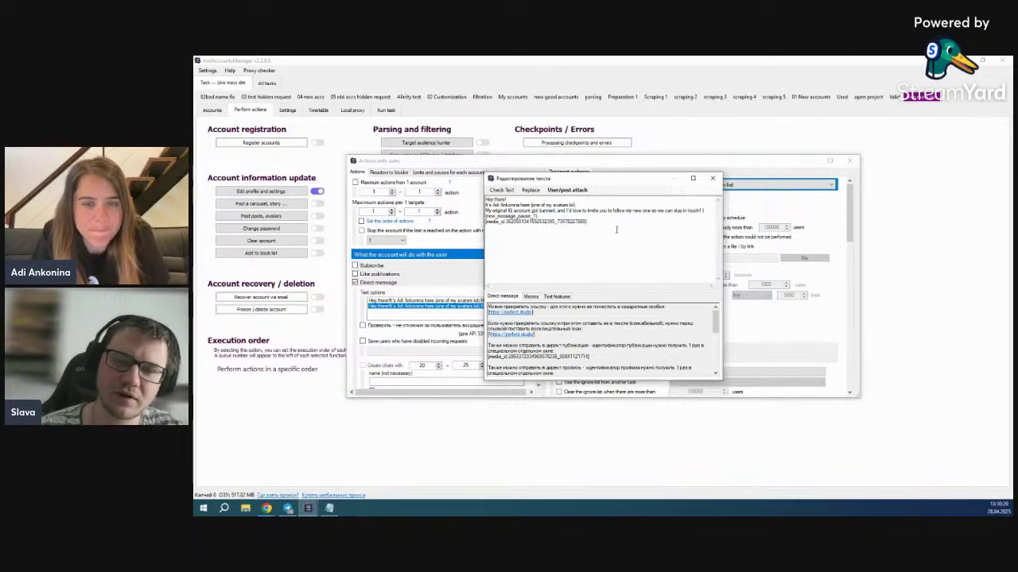
pyautogui.moveTo(588, 222); pyautogui.dragTo(447, 223)
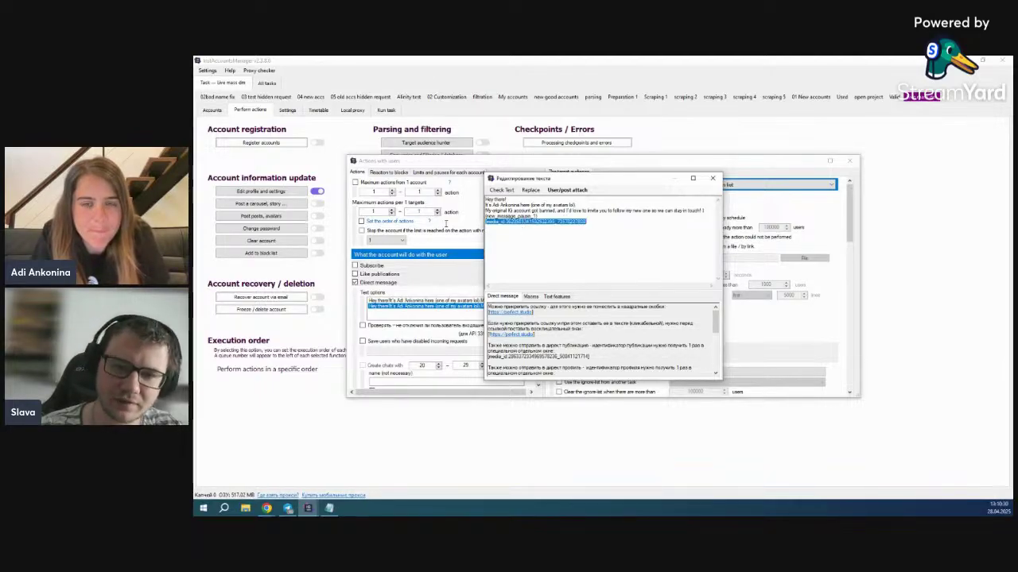
pyautogui.click(714, 178)
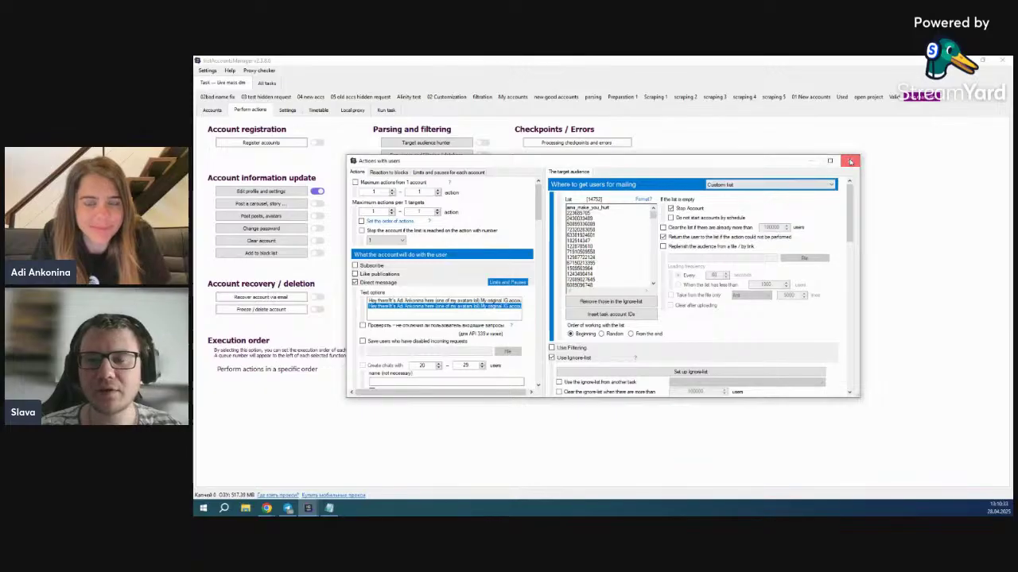
pyautogui.click(850, 161)
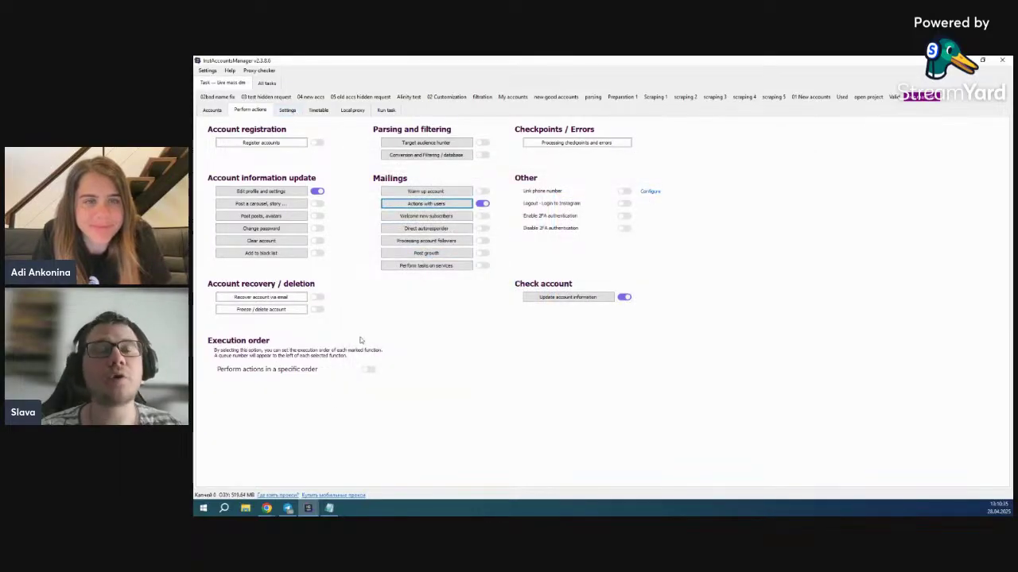
# Open the price.txt note, insert a blank line after the proxy balance line, and save the file.
pyautogui.click(329, 508)
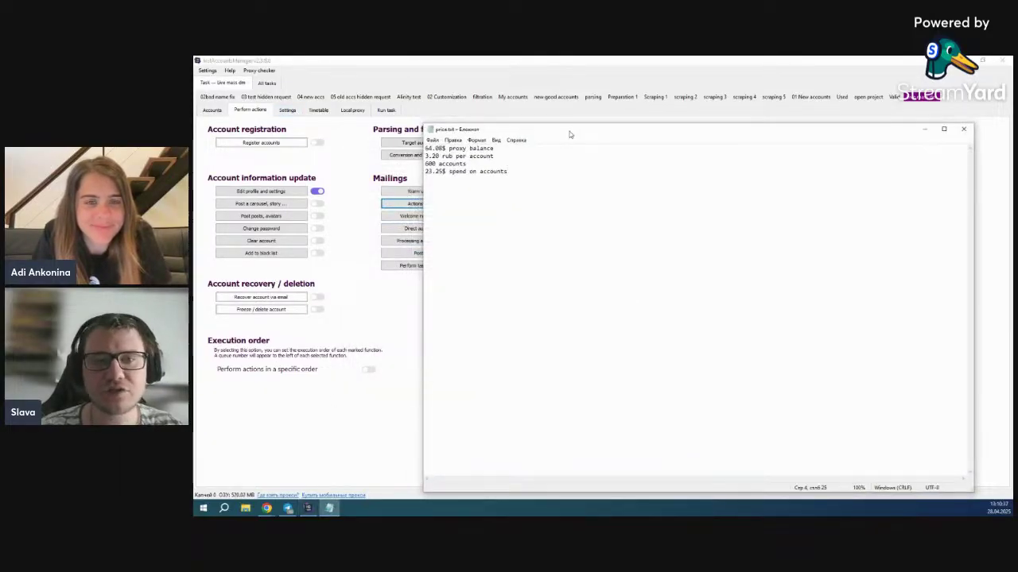
pyautogui.moveTo(569, 133); pyautogui.dragTo(652, 116)
pyautogui.moveTo(585, 119); pyautogui.dragTo(519, 173)
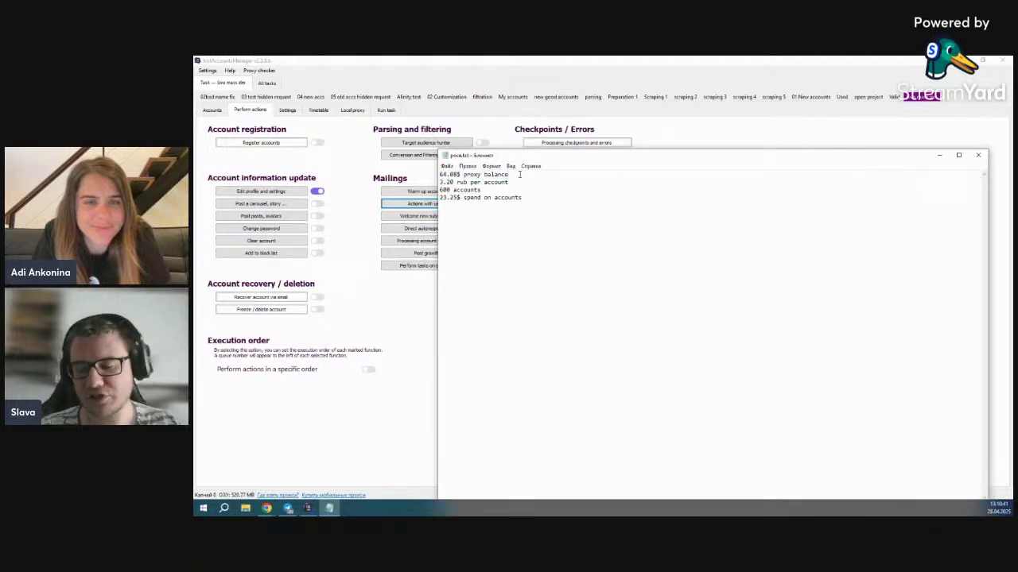
pyautogui.press('Return')
pyautogui.hotkey('ctrl', 's')
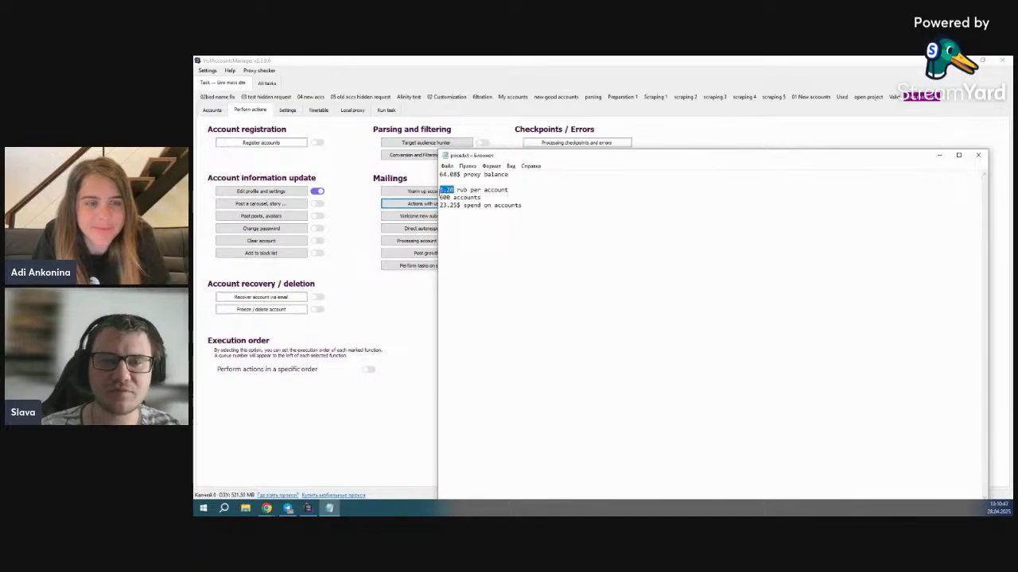
# Review the price per account, the number of accounts and the amount spent on accounts in price.txt.
pyautogui.click(453, 191)
pyautogui.hotkey('shift', 'End')
pyautogui.press('Left')
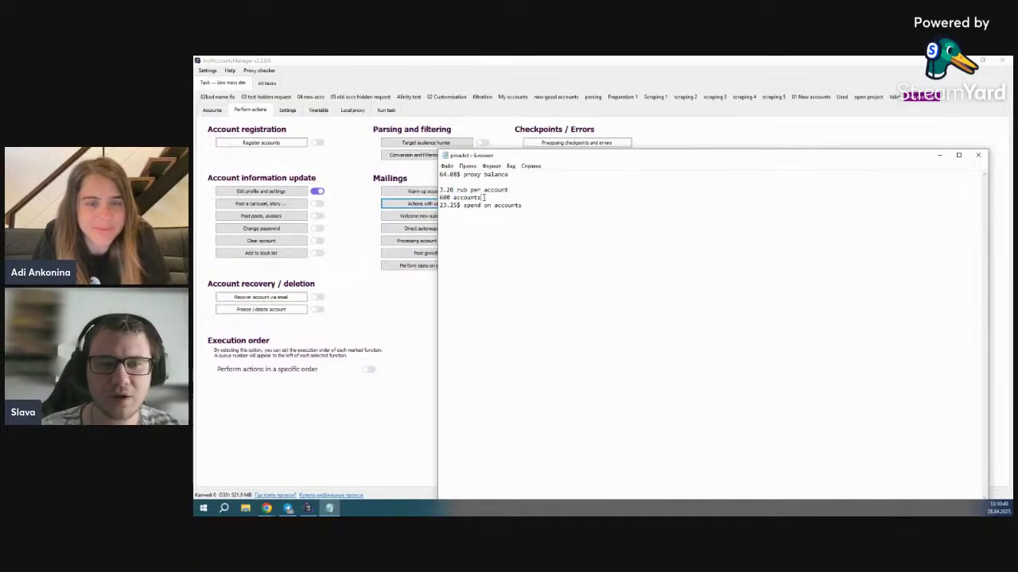
pyautogui.keyDown('shift'); pyautogui.click(484, 198); pyautogui.keyUp('shift')
pyautogui.click(483, 198)
pyautogui.moveTo(462, 205); pyautogui.dragTo(440, 205)
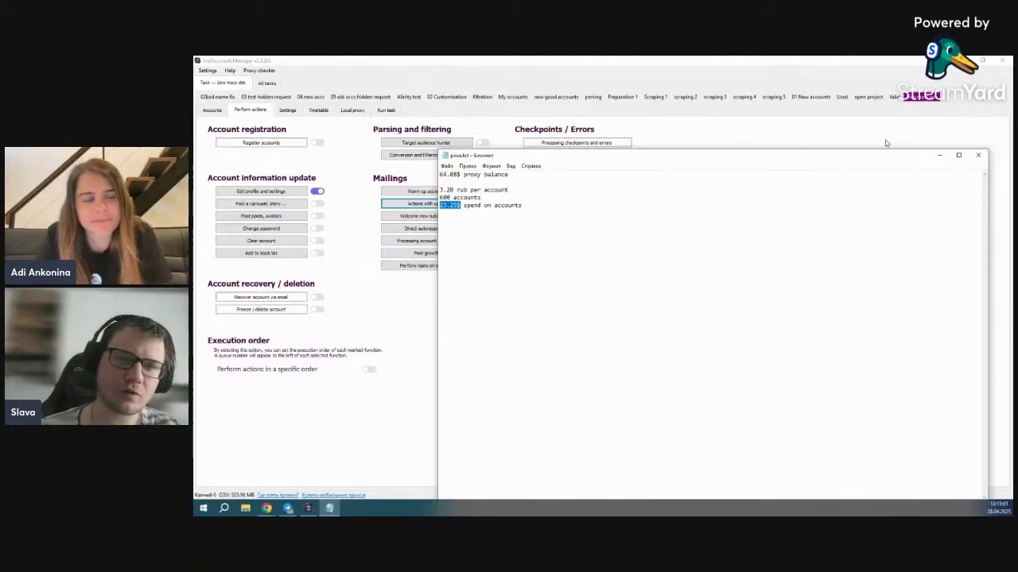
# Put the price note away, check the account list and task settings, and run the Live mass dm task.
pyautogui.click(939, 155)
pyautogui.click(210, 111)
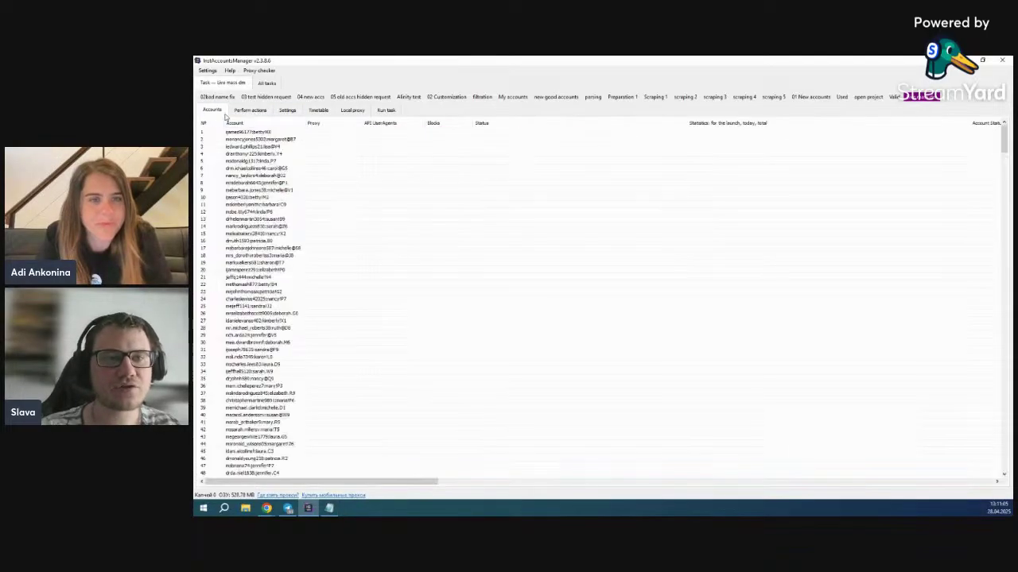
pyautogui.click(287, 110)
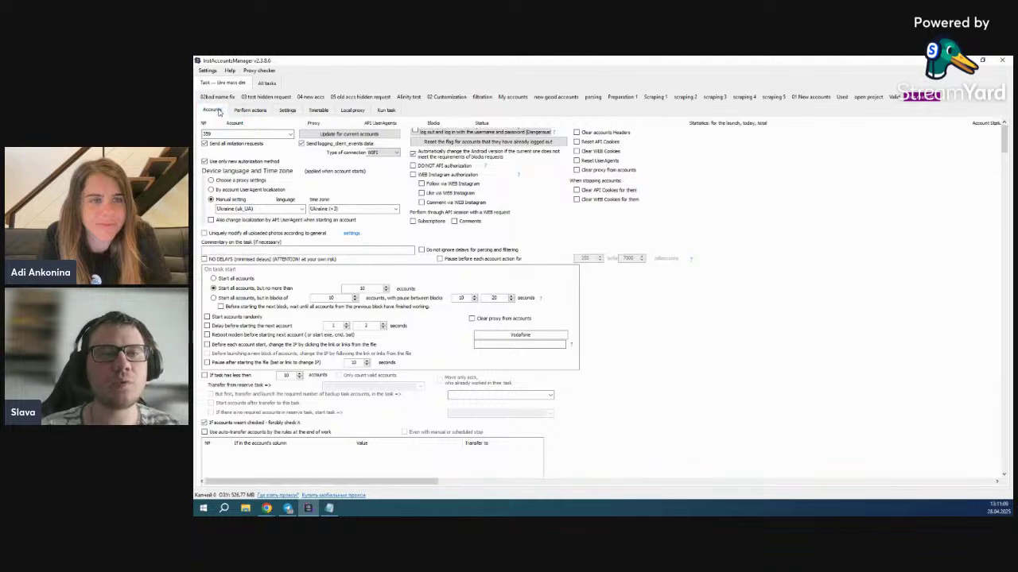
pyautogui.click(385, 109)
pyautogui.click(610, 310)
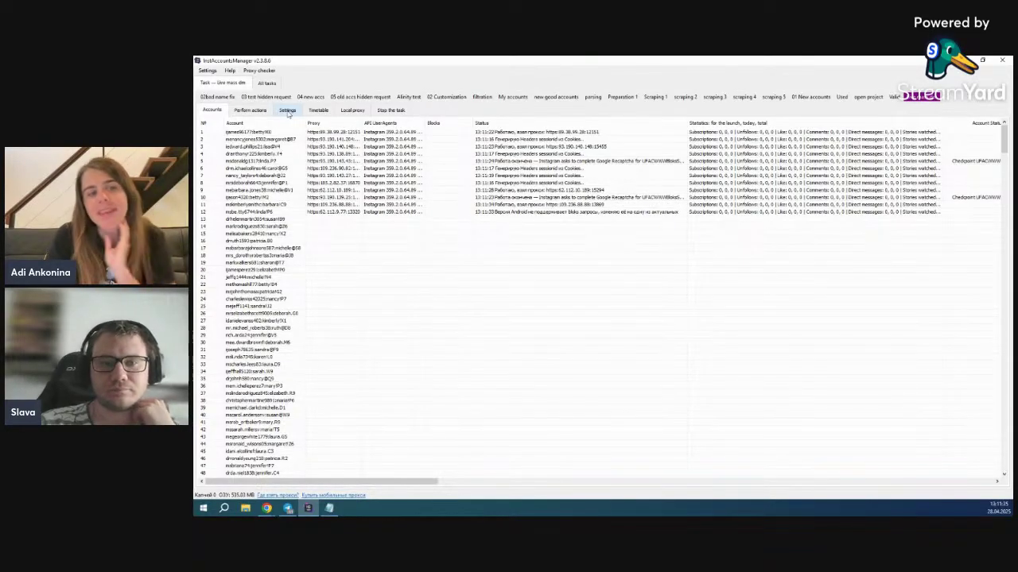
# Check the task's start limit, and resize the account list columns to narrow the proxy and user agent columns and widen the status column.
pyautogui.click(288, 111)
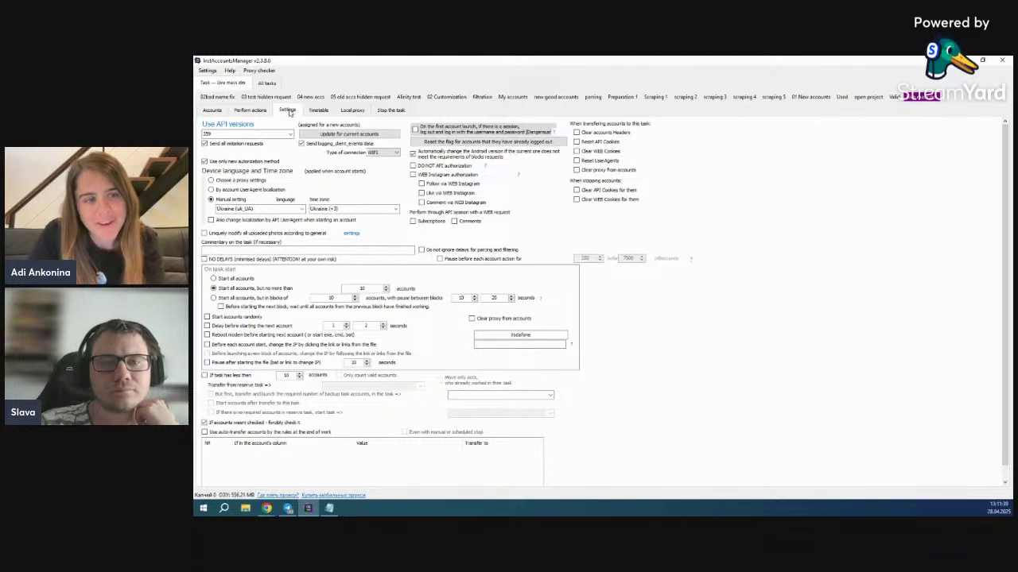
pyautogui.click(225, 112)
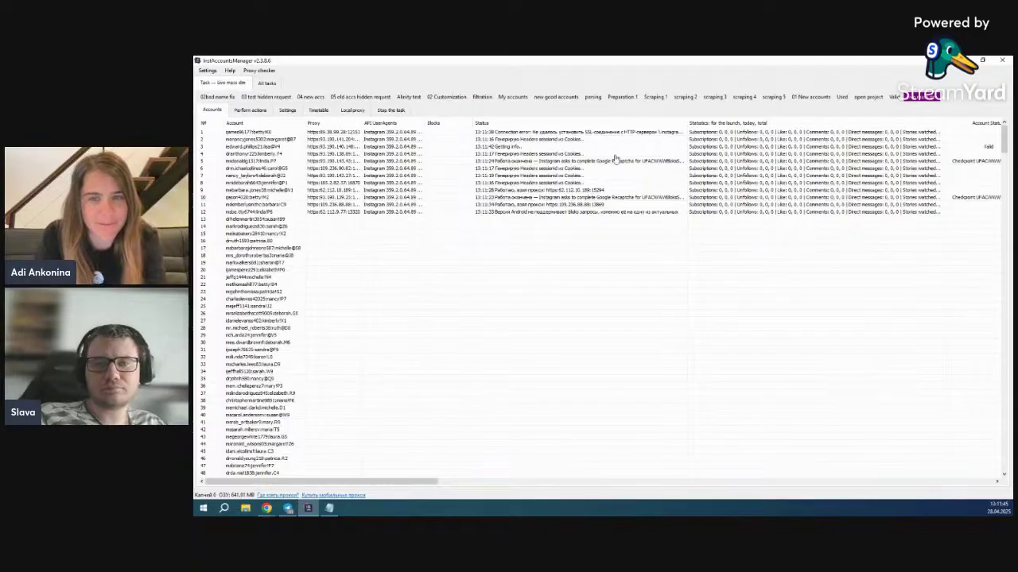
pyautogui.moveTo(426, 125); pyautogui.dragTo(292, 125)
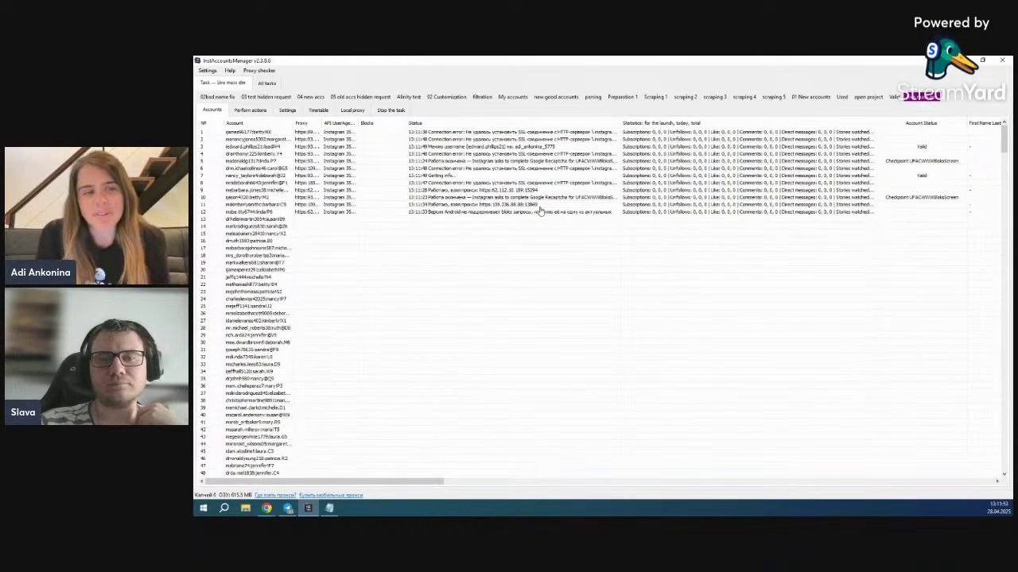
pyautogui.click(287, 110)
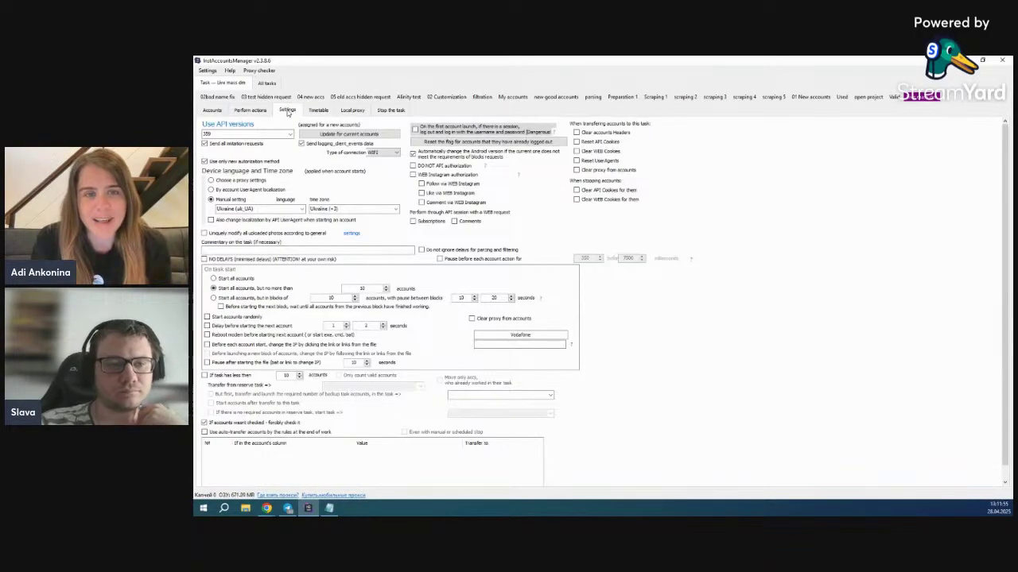
pyautogui.click(212, 110)
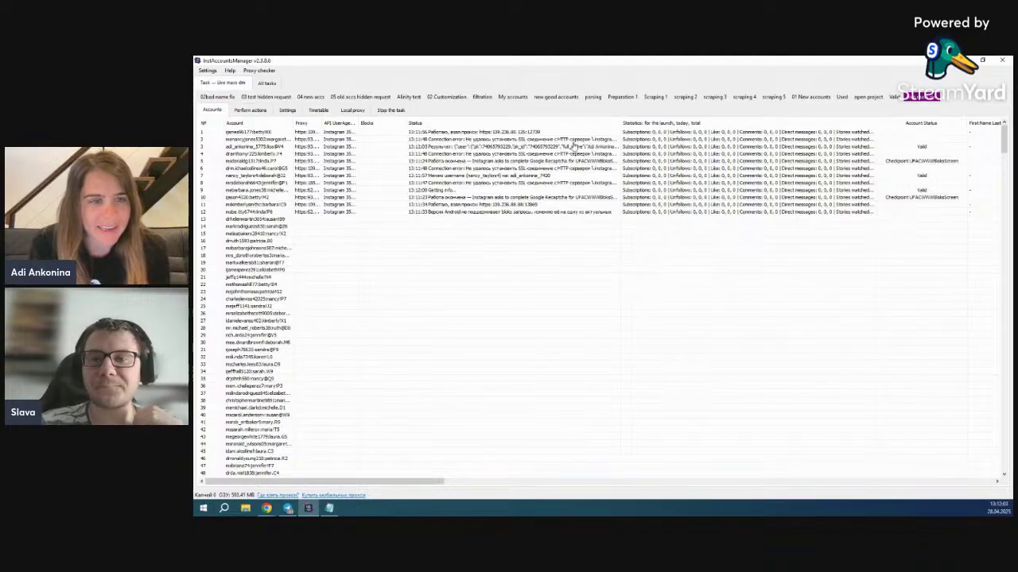
pyautogui.moveTo(621, 123); pyautogui.dragTo(631, 123)
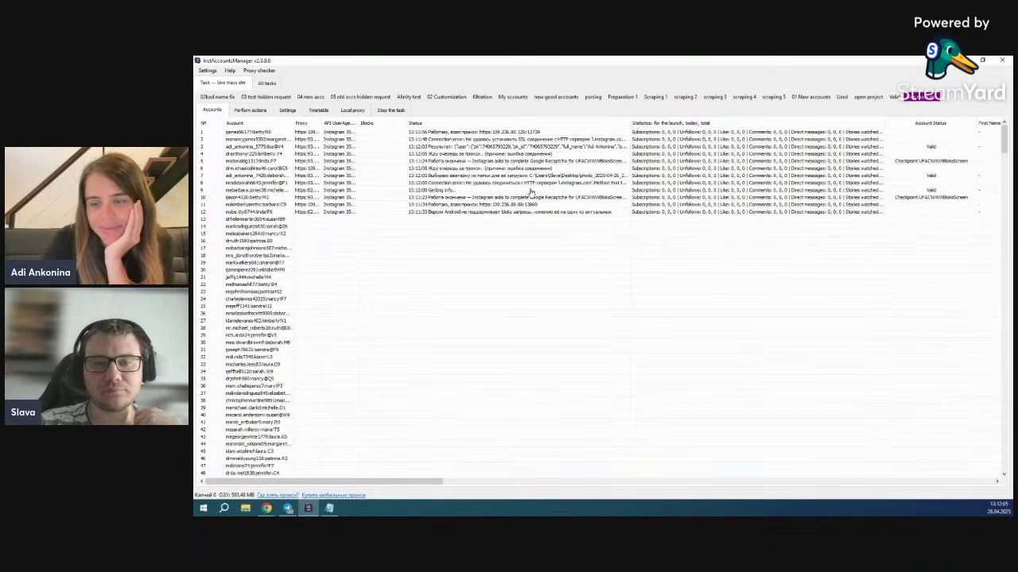
# Revisit the task's start settings and examine the running accounts' statuses, including those of the third and fifth accounts.
pyautogui.click(287, 110)
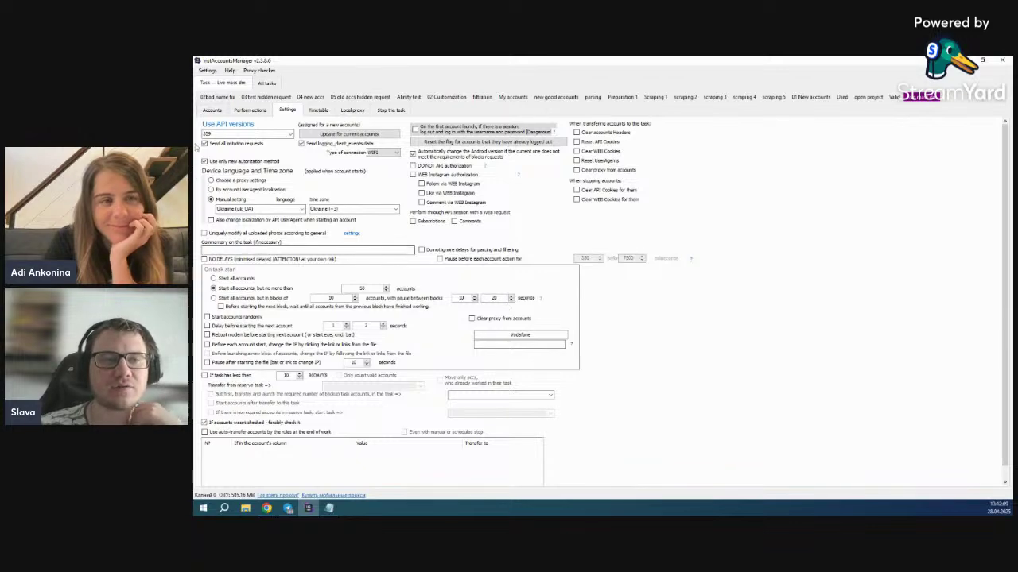
pyautogui.click(212, 109)
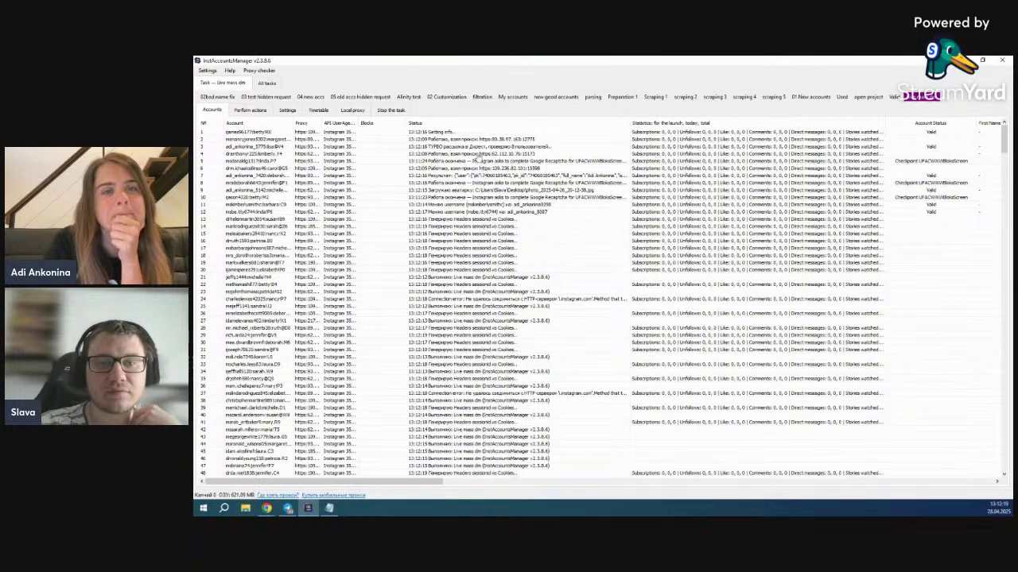
pyautogui.click(481, 147)
pyautogui.click(480, 161)
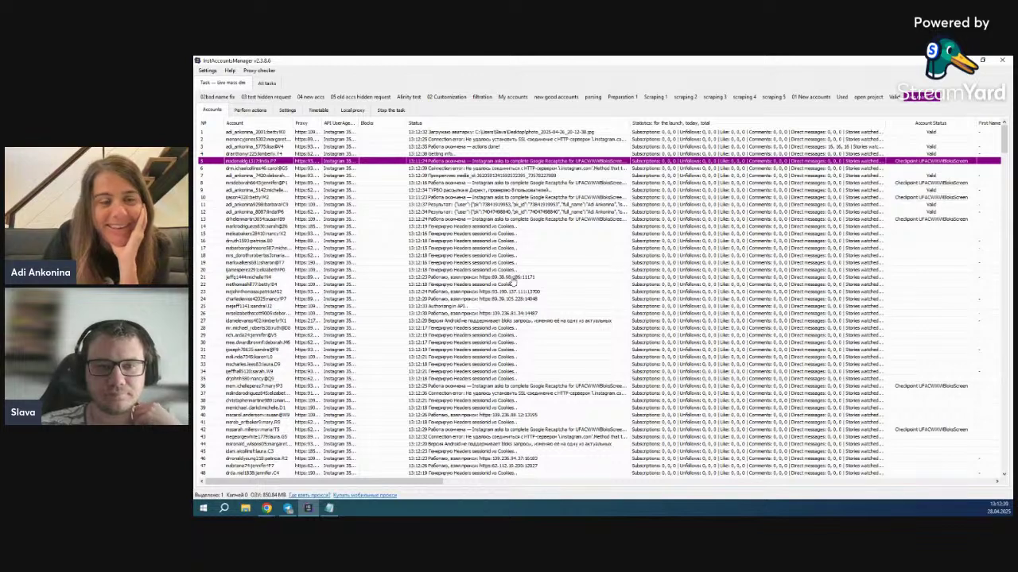
pyautogui.scroll(-7, 515, 280)
pyautogui.scroll(7, 509, 283)
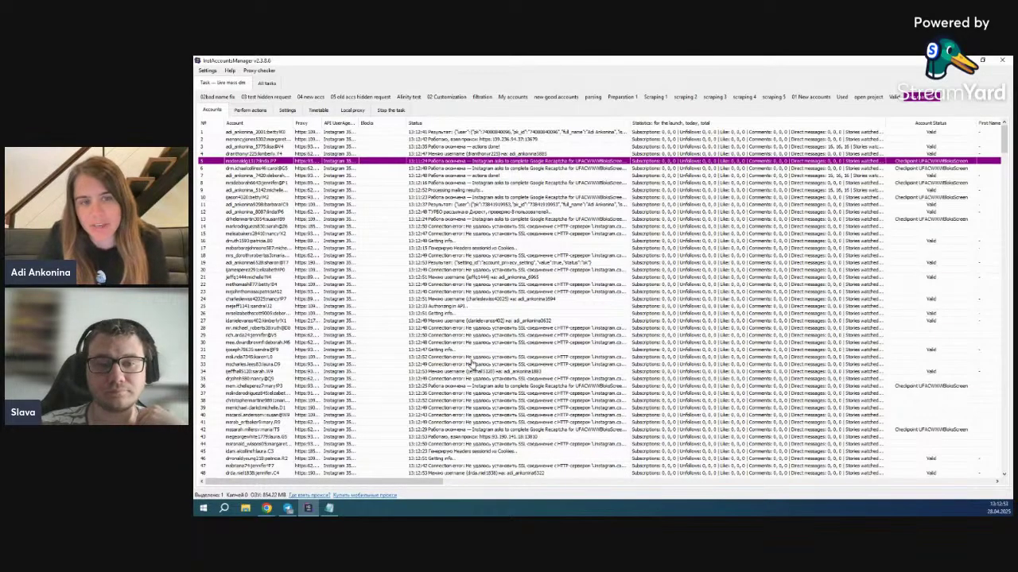
pyautogui.scroll(-3, 469, 374)
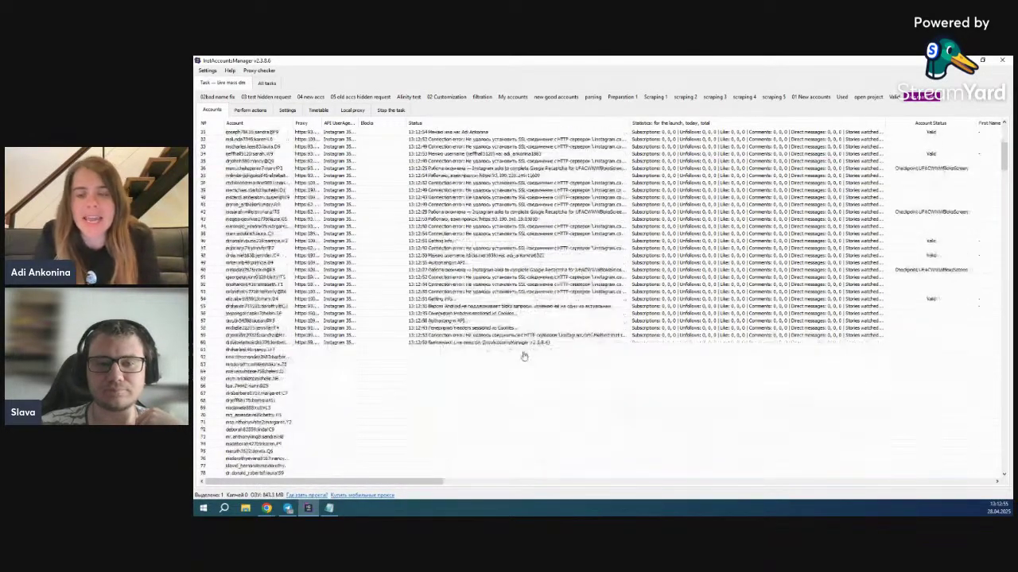
pyautogui.scroll(3, 477, 350)
# Raise the maximum number of accounts started by the task, and check the account statuses in the list.
pyautogui.click(288, 110)
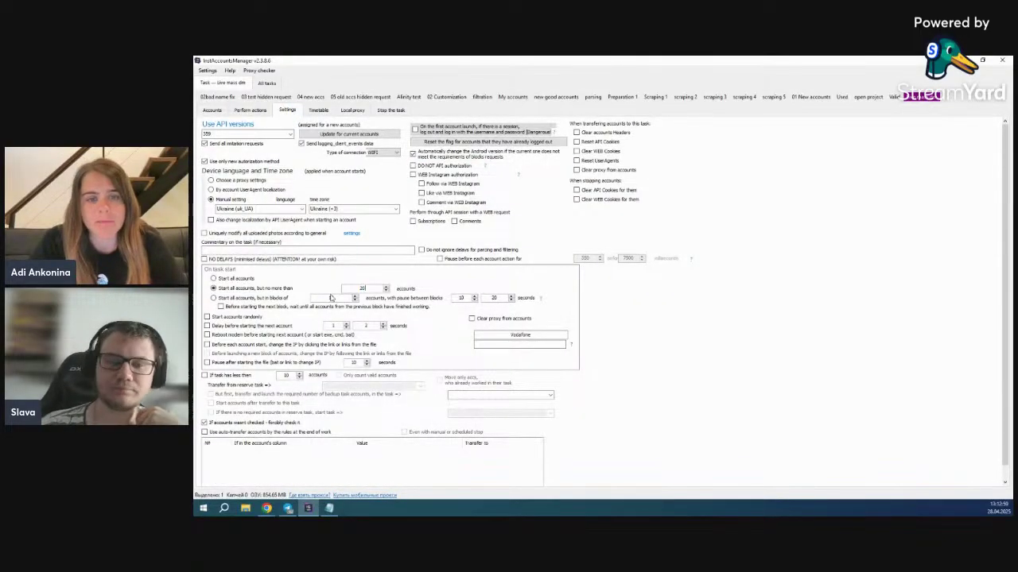
pyautogui.click(212, 110)
pyautogui.scroll(-7, 435, 298)
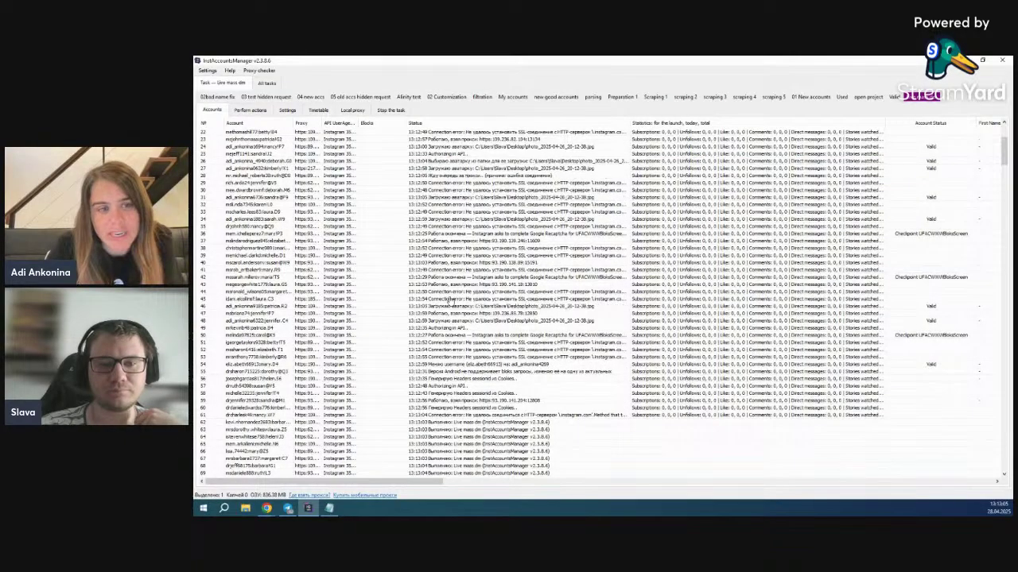
pyautogui.scroll(3, 449, 300)
pyautogui.scroll(4, 449, 300)
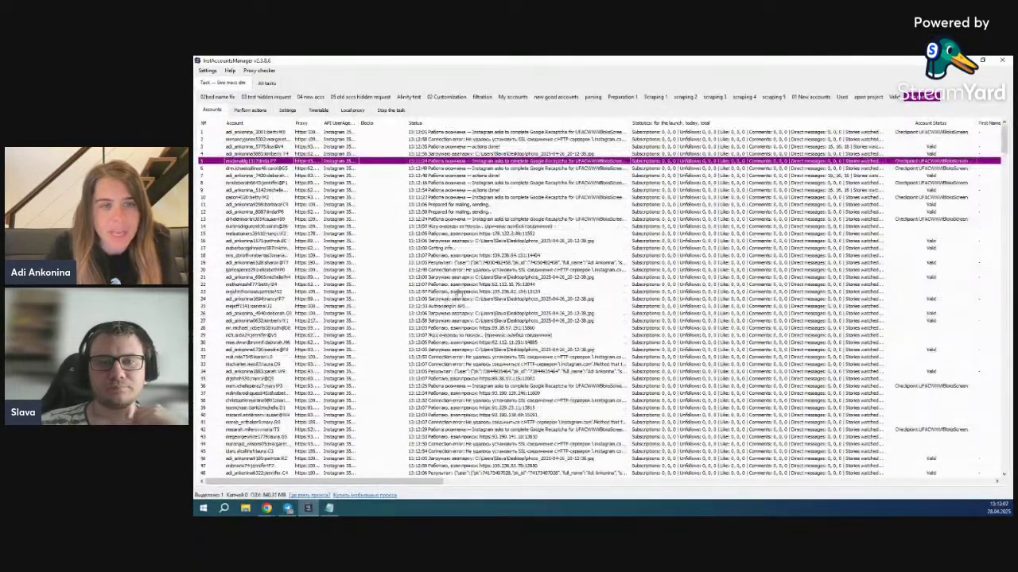
# Check the Live mass dm task's progress in the overview of all tasks, and return to its actions.
pyautogui.click(267, 84)
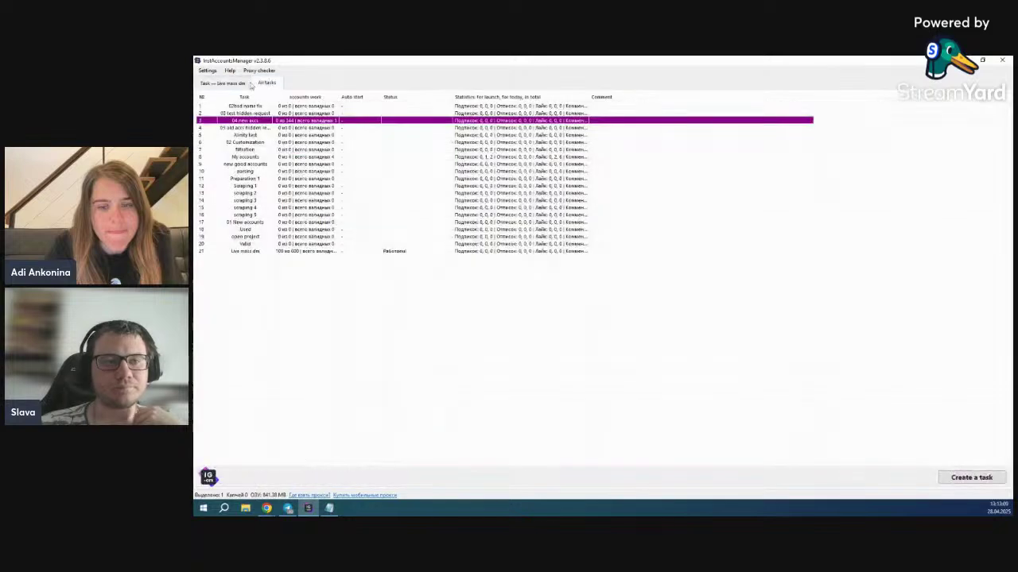
pyautogui.click(222, 83)
pyautogui.click(249, 110)
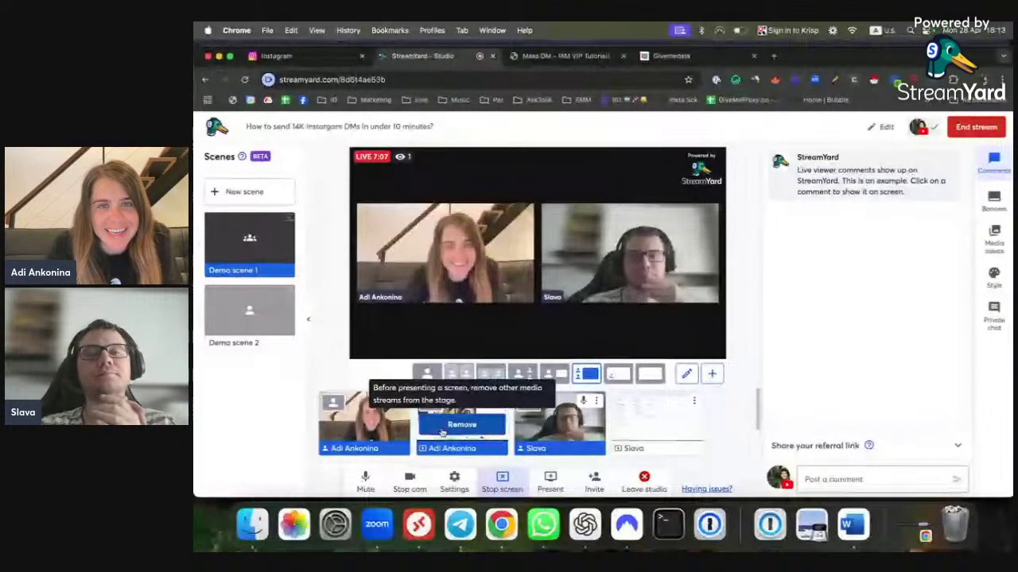
# In Chrome, close the Givemedata tab and open perfect.studio/tools/InstAccountsManager in a new tab, passing the human verification.
pyautogui.click(774, 56)
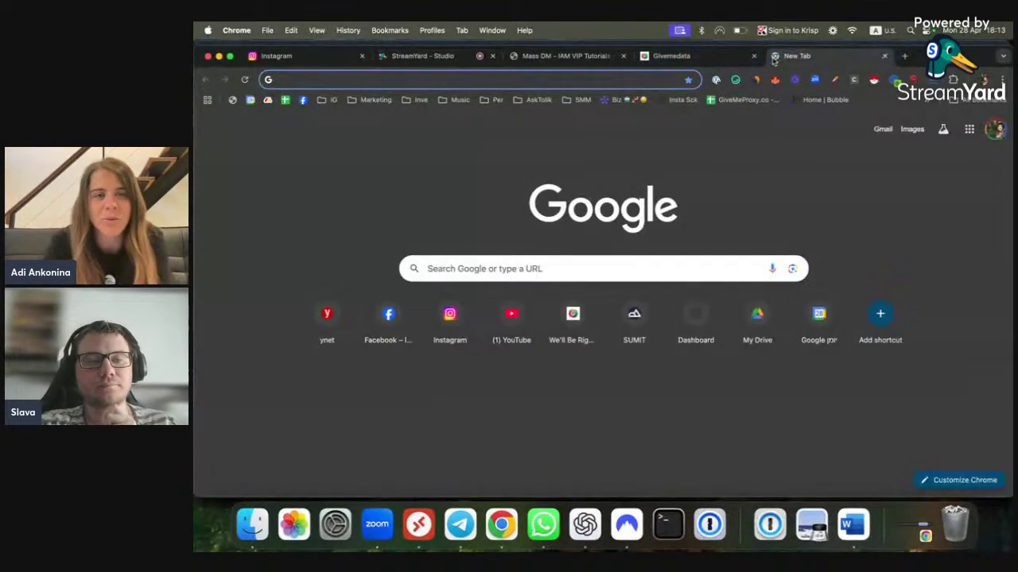
pyautogui.click(751, 57)
pyautogui.click(753, 57)
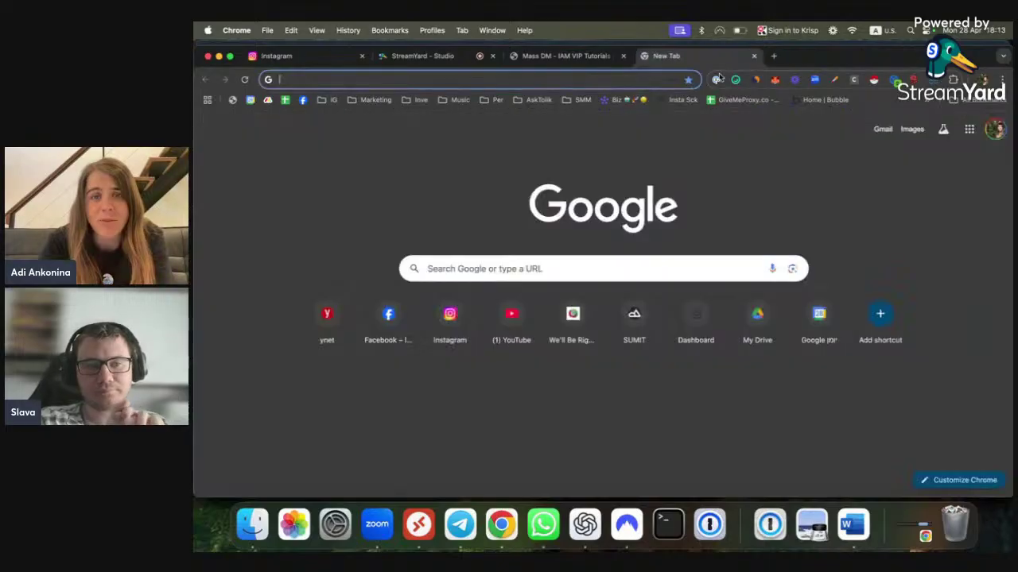
pyautogui.click(664, 79)
pyautogui.press('Escape')
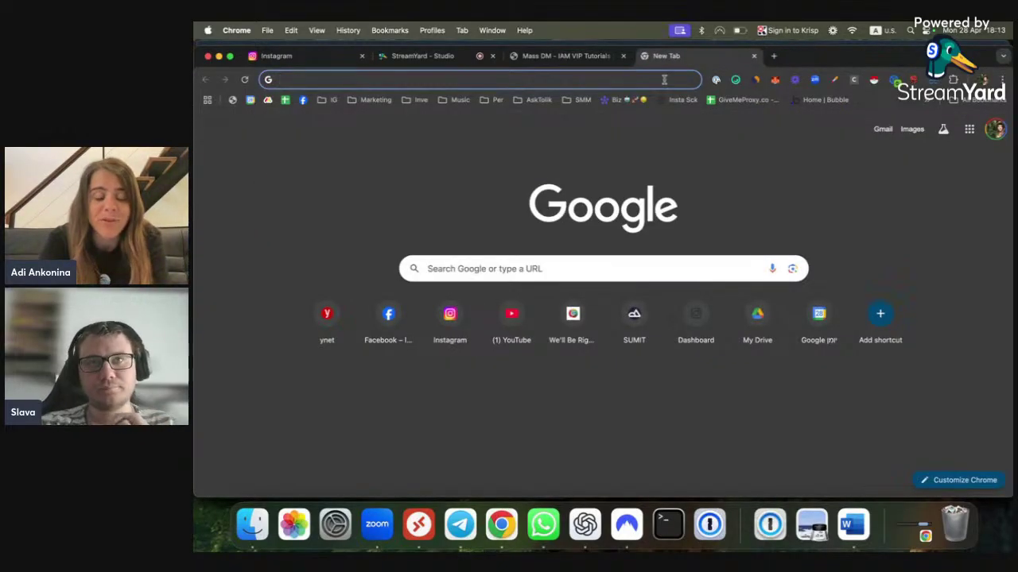
pyautogui.write('perfect.studio/tools/instaccountsmanager')
pyautogui.press('Return')
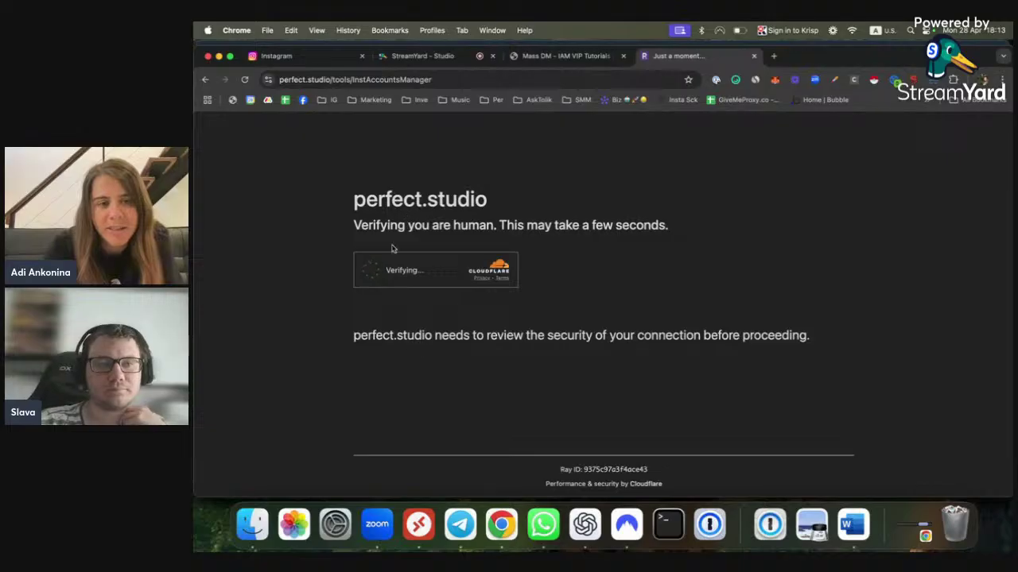
pyautogui.click(369, 272)
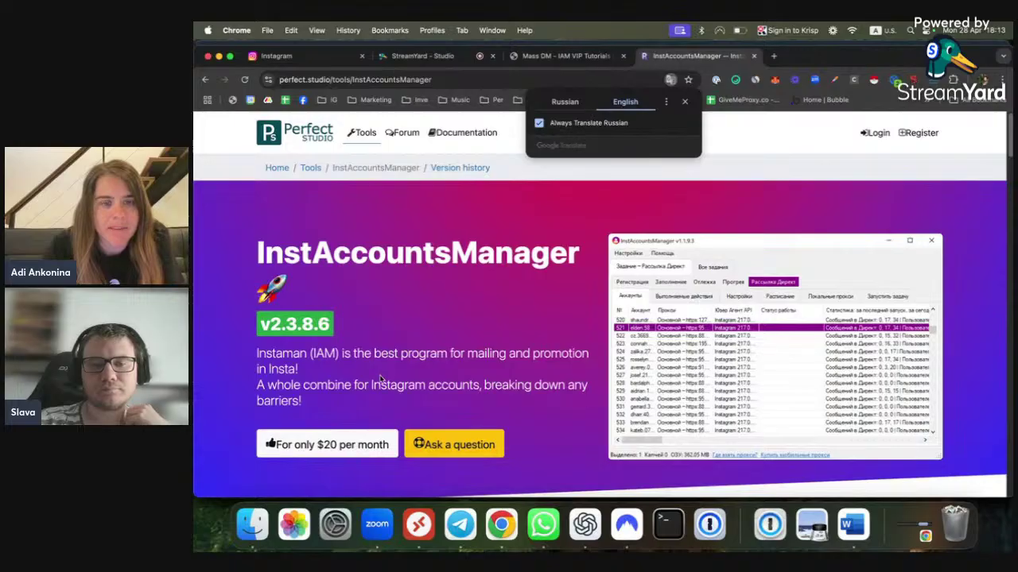
# Examine the InstAccountsManager product page, covering its advantages, usage statistics, rates, screenshots and user reviews.
pyautogui.scroll(-5, 688, 399)
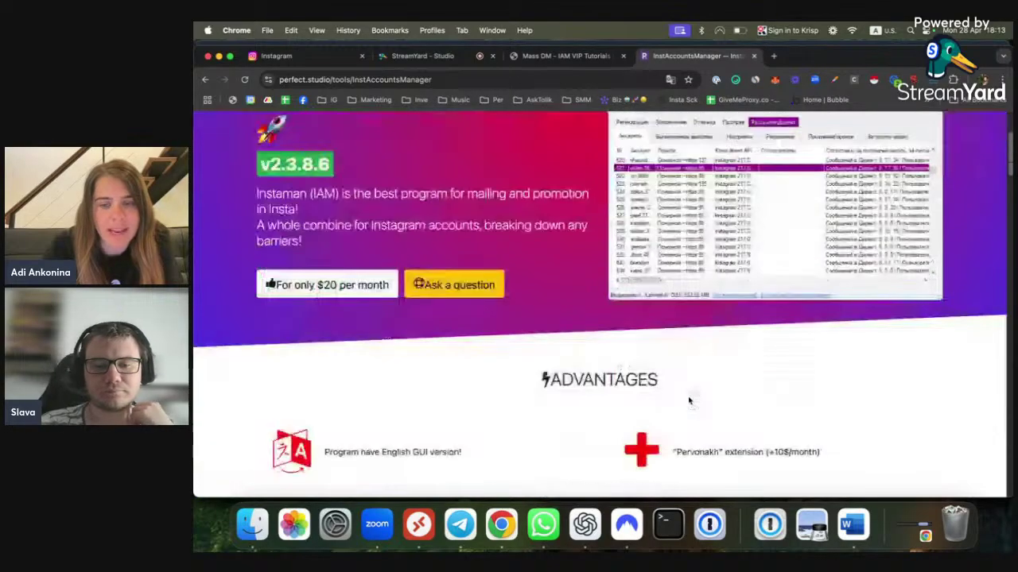
pyautogui.scroll(-10, 450, 397)
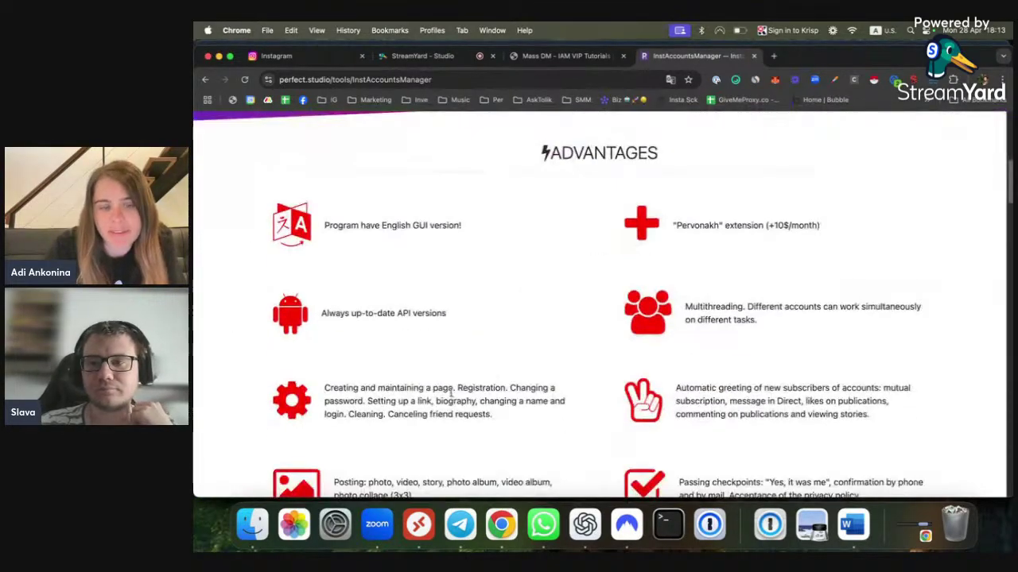
pyautogui.scroll(-10, 449, 394)
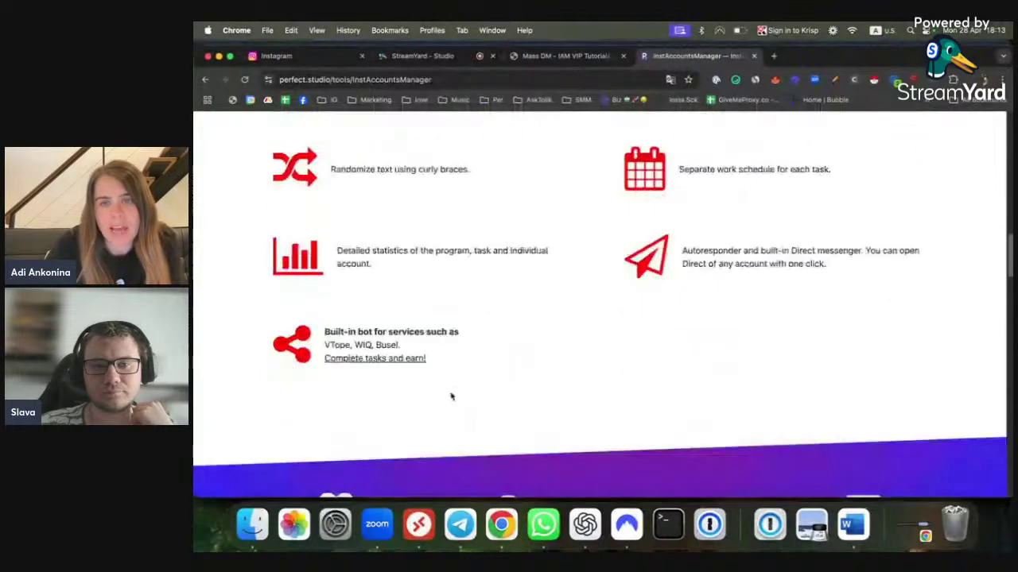
pyautogui.scroll(-3, 450, 396)
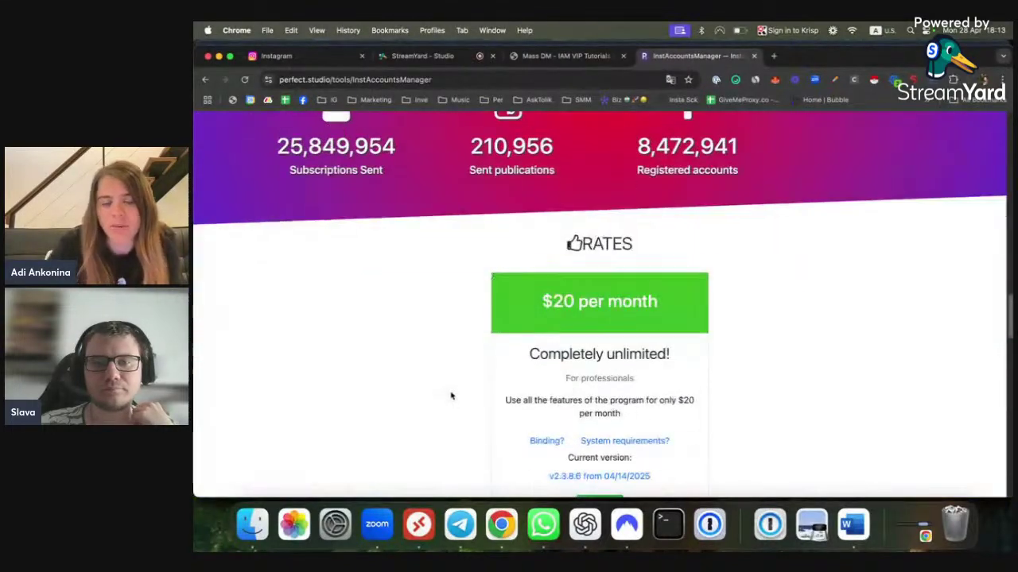
pyautogui.scroll(-3, 450, 394)
pyautogui.scroll(-5, 451, 391)
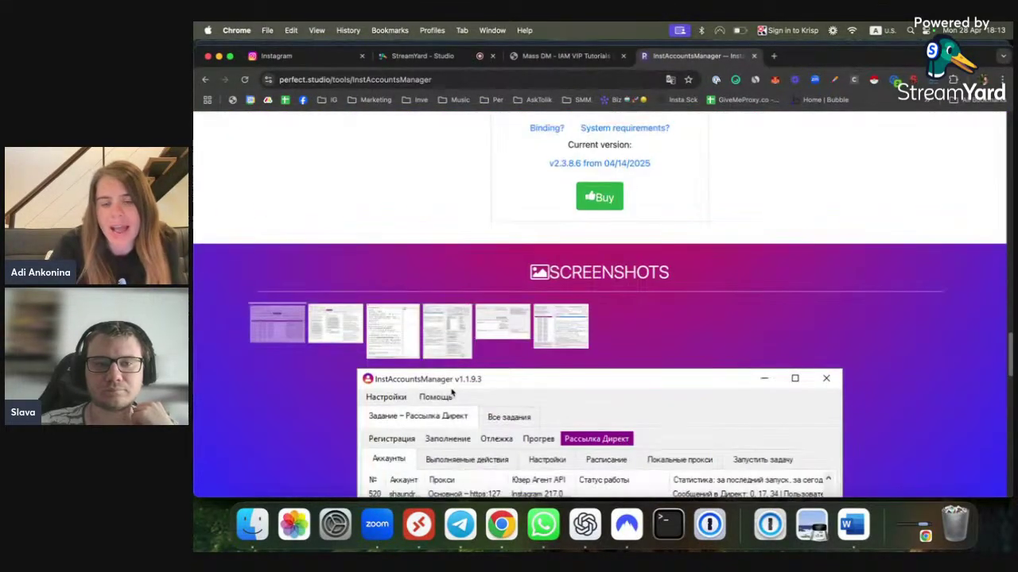
pyautogui.scroll(-3, 451, 390)
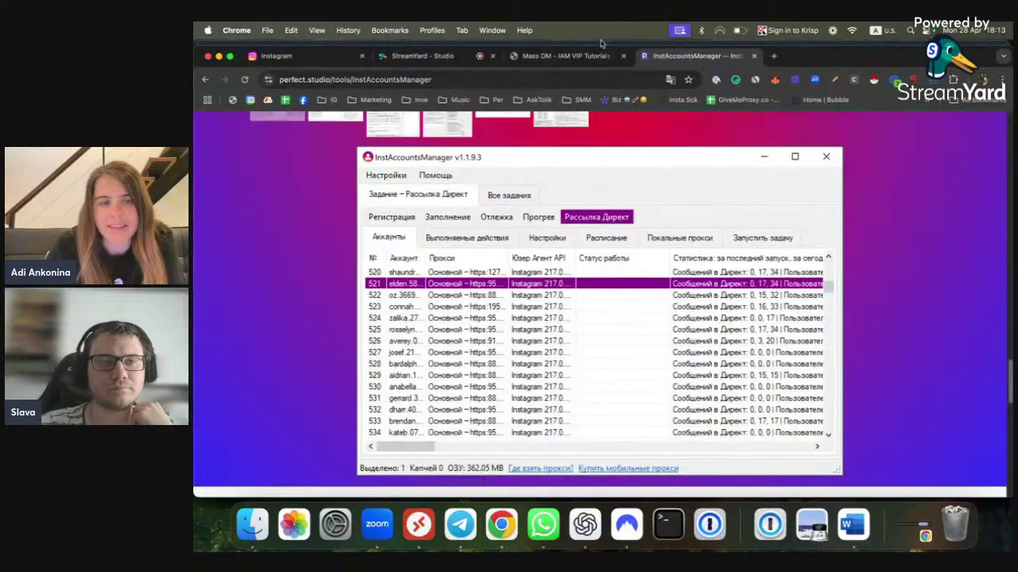
pyautogui.scroll(-1, 413, 426)
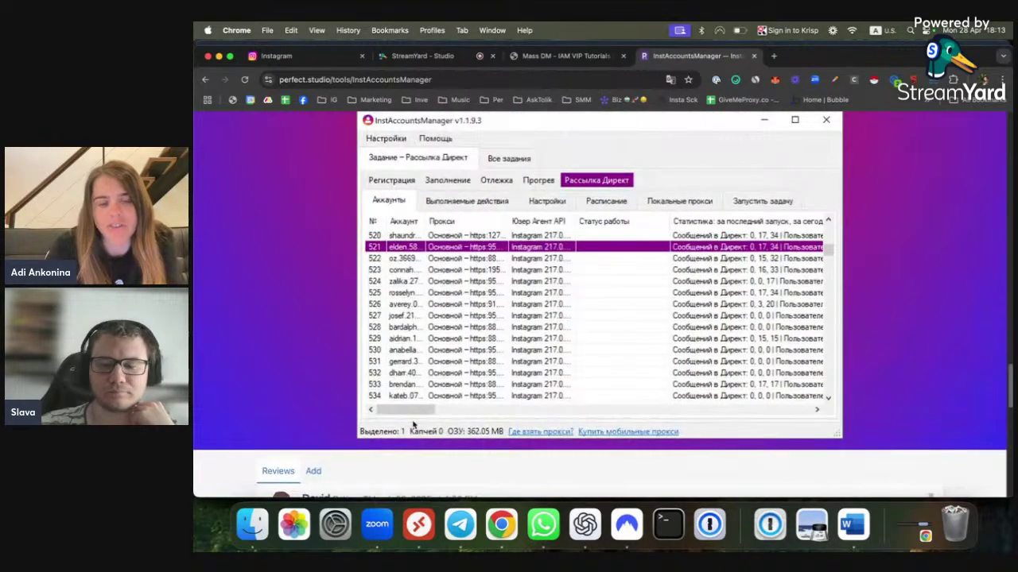
pyautogui.scroll(-3, 412, 427)
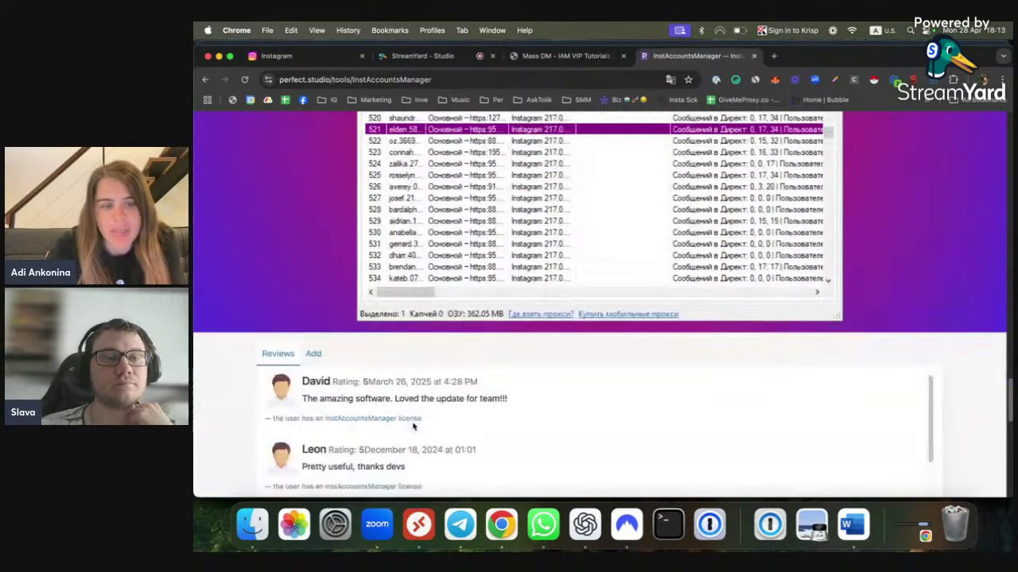
pyautogui.scroll(15, 412, 426)
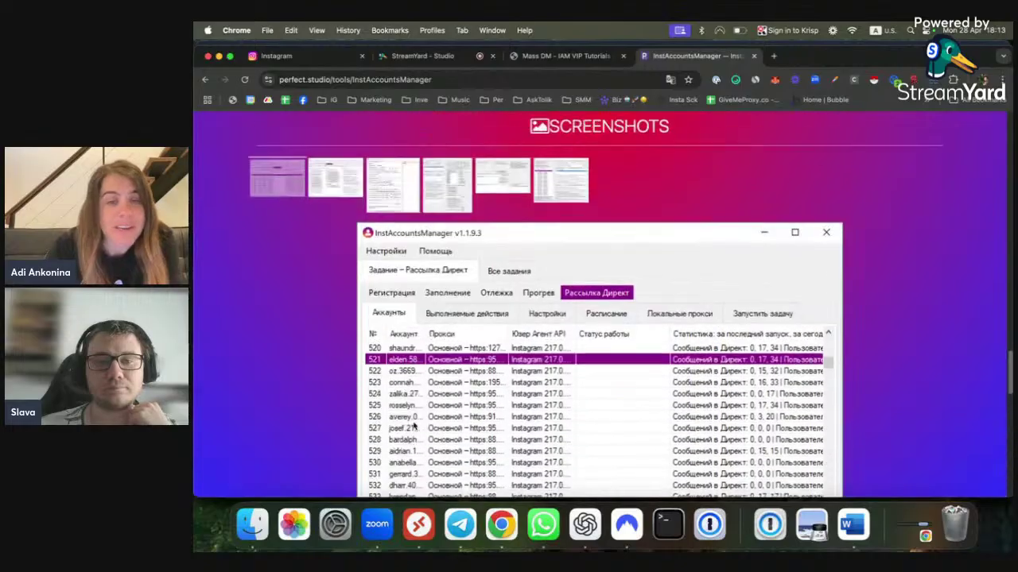
pyautogui.scroll(15, 413, 417)
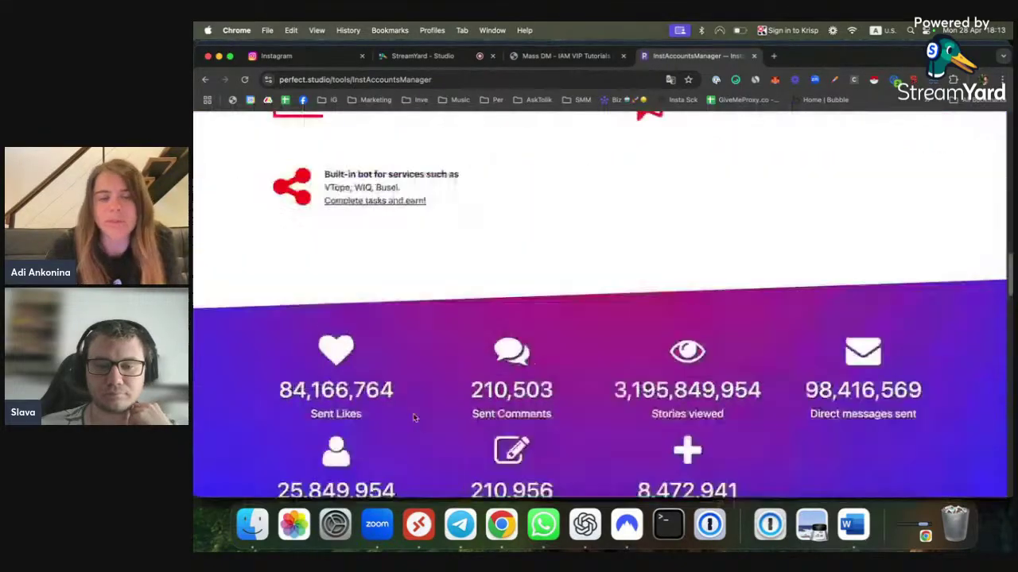
pyautogui.scroll(12, 414, 418)
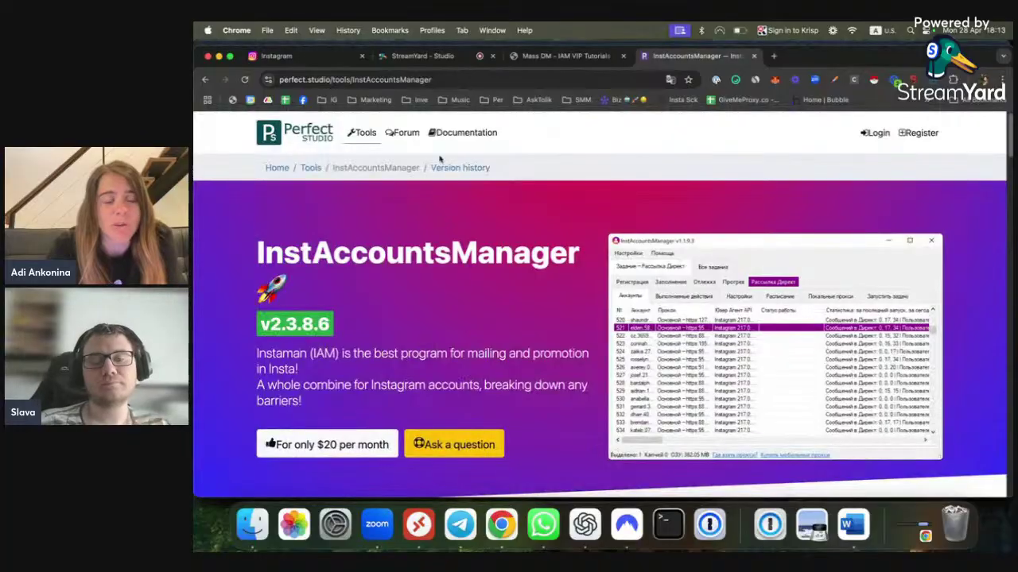
# Take the Chrome screen share off the StreamYard stage, and in InstAccountsManager open the row 9 account in the built-in Instagram browser.
pyautogui.click(456, 60)
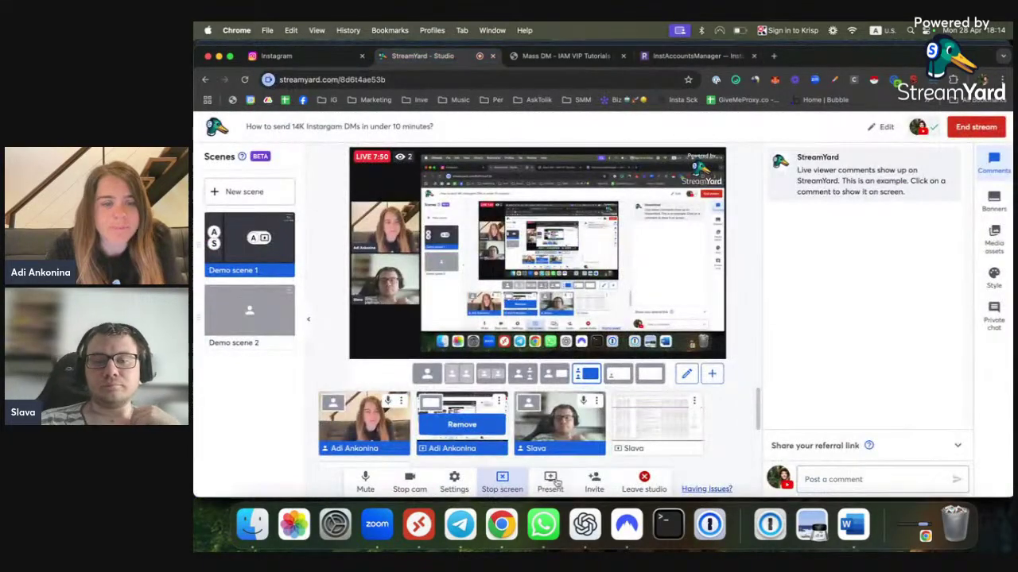
pyautogui.click(462, 424)
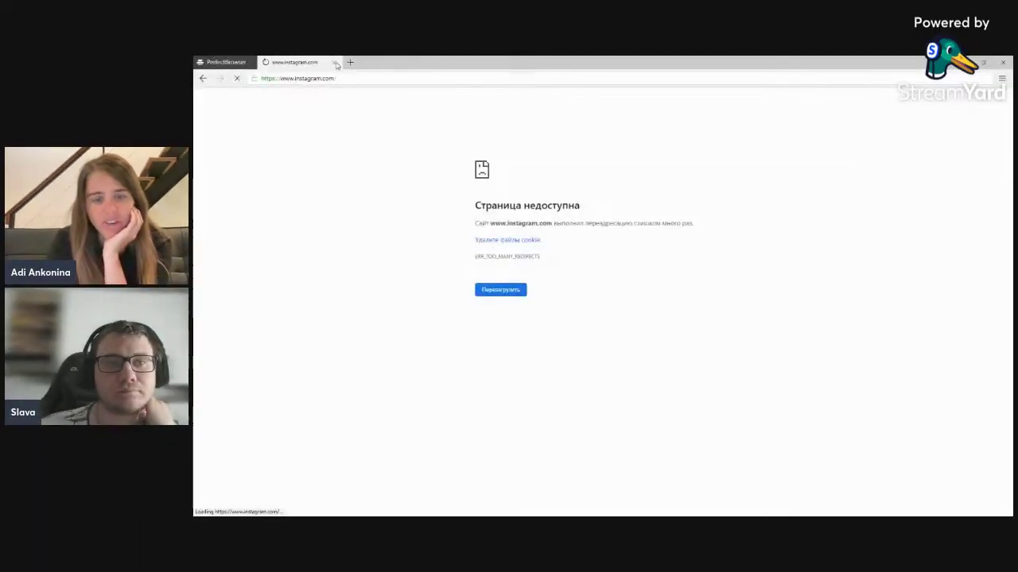
pyautogui.moveTo(354, 66); pyautogui.dragTo(433, 223)
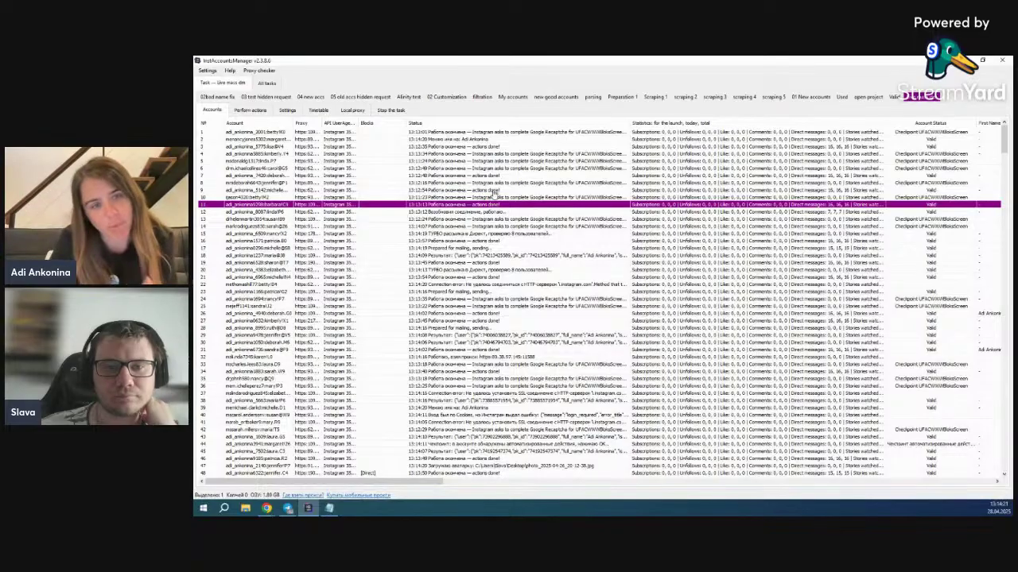
pyautogui.rightClick(493, 191)
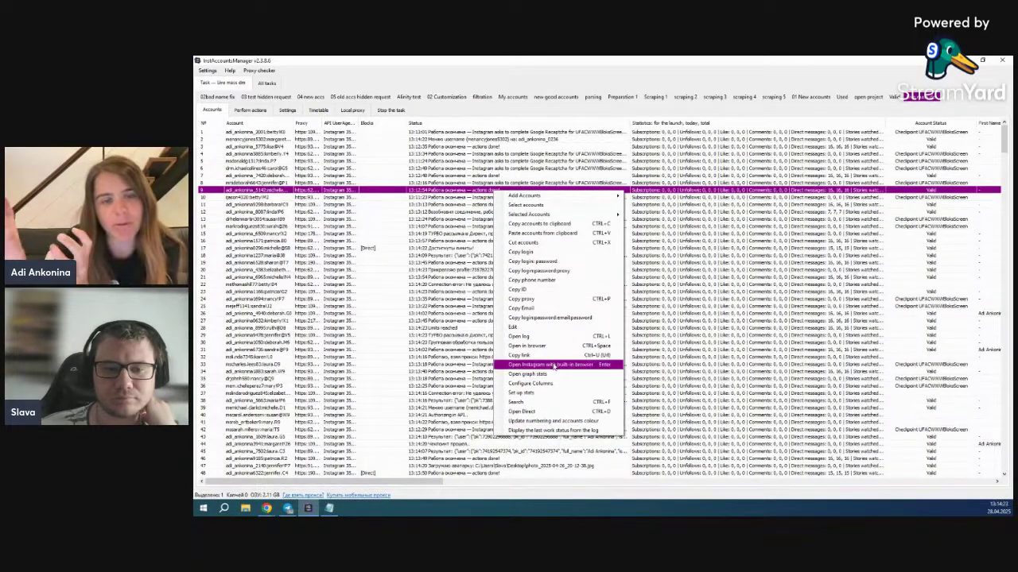
pyautogui.click(554, 365)
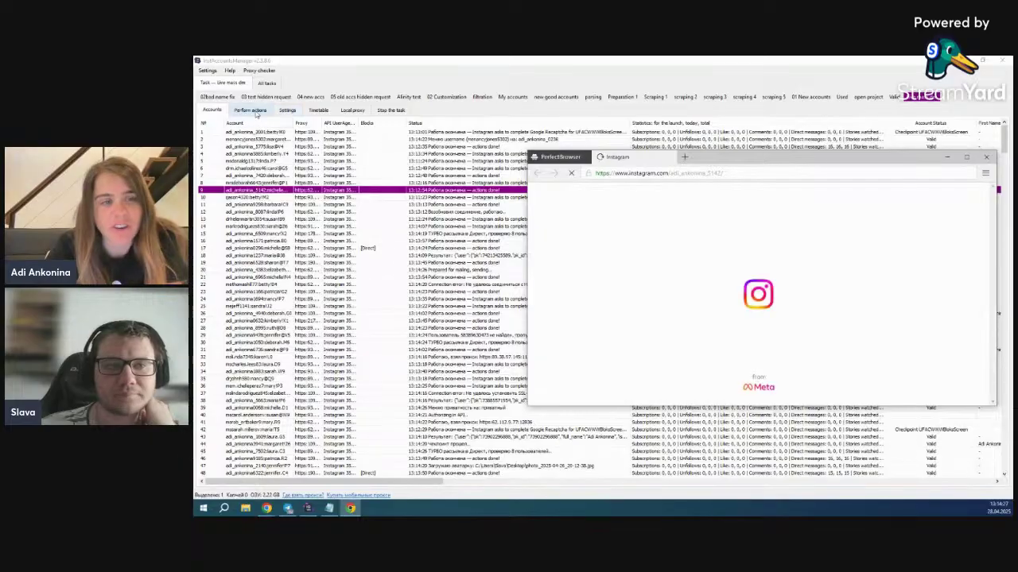
# Open the Actions with users settings and review the first direct message text option in its editor.
pyautogui.click(250, 110)
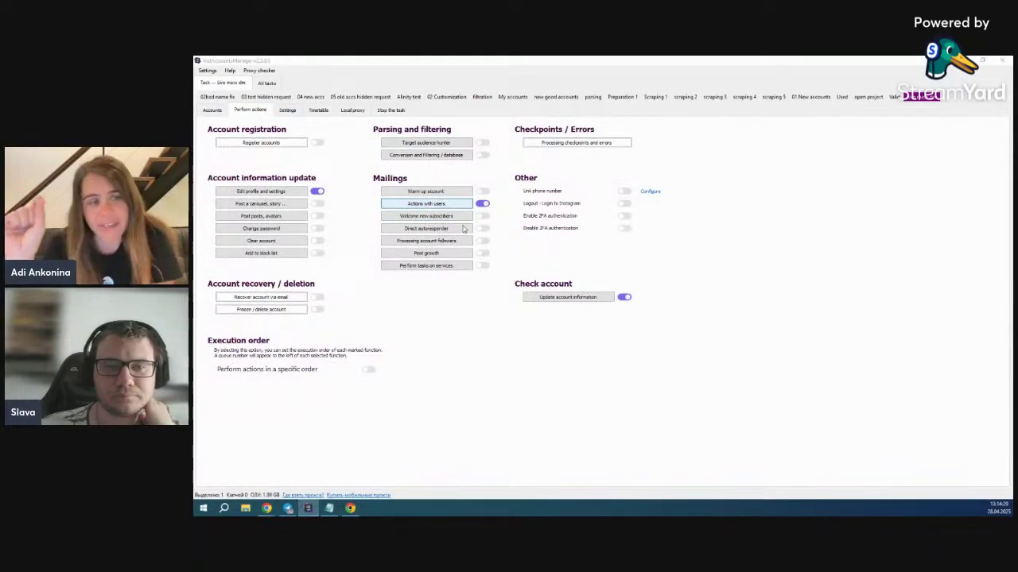
pyautogui.click(426, 203)
pyautogui.rightClick(469, 302)
pyautogui.click(509, 306)
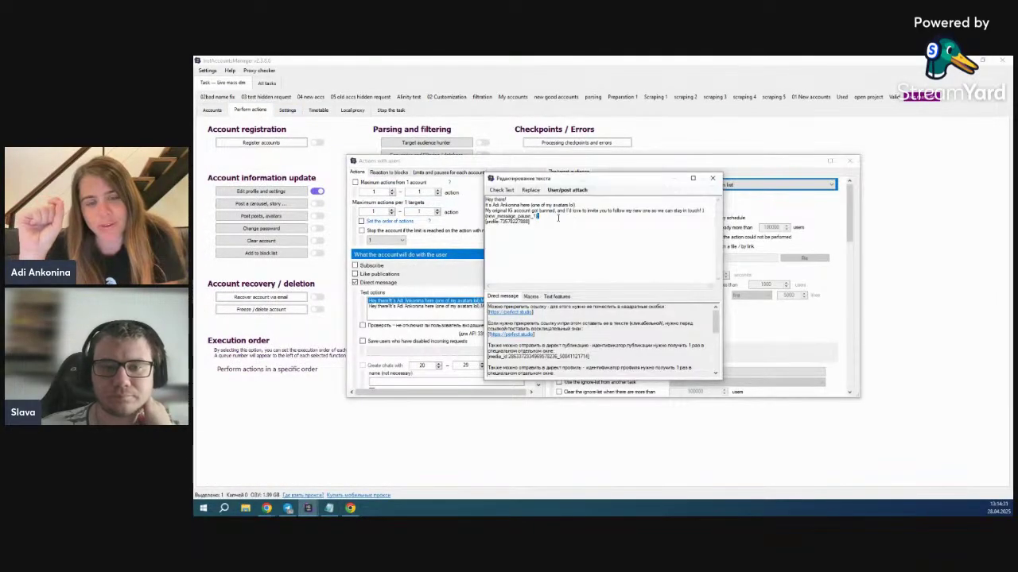
pyautogui.hotkey('ctrl', 'a')
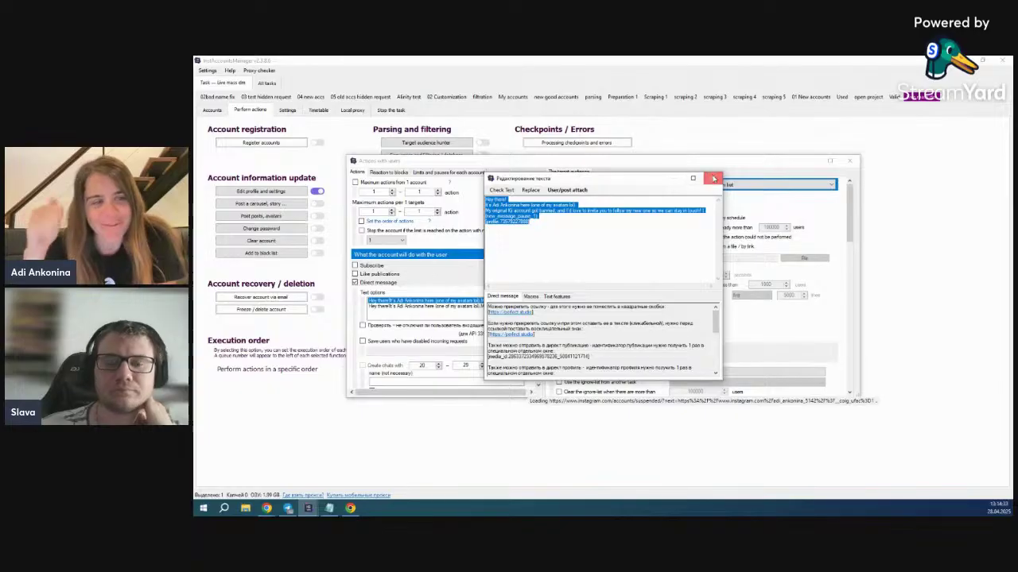
pyautogui.click(713, 178)
# Review the second direct message text option in its editor, and close the Actions with users settings.
pyautogui.rightClick(466, 306)
pyautogui.click(476, 313)
pyautogui.hotkey('ctrl', 'a')
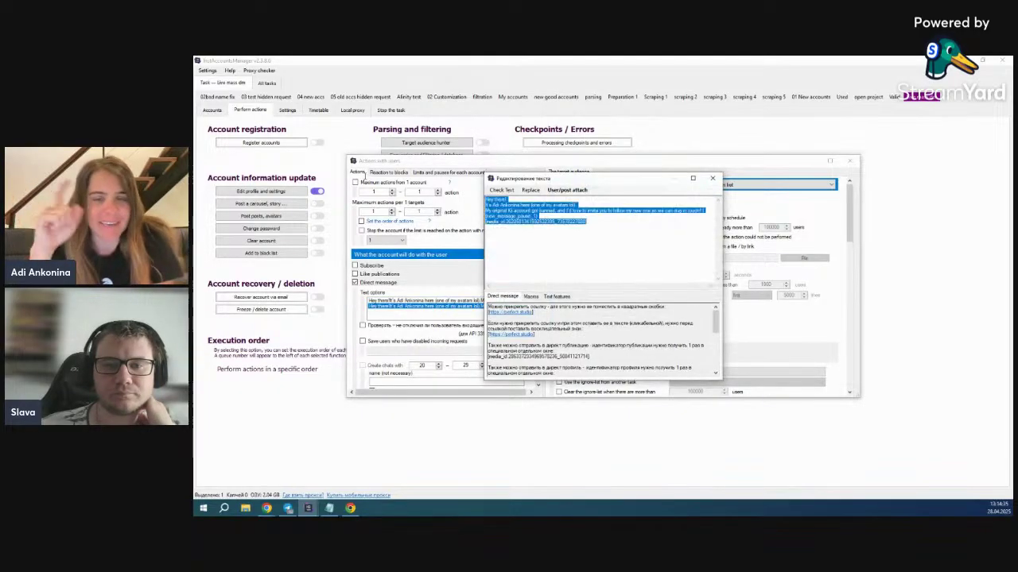
pyautogui.click(713, 178)
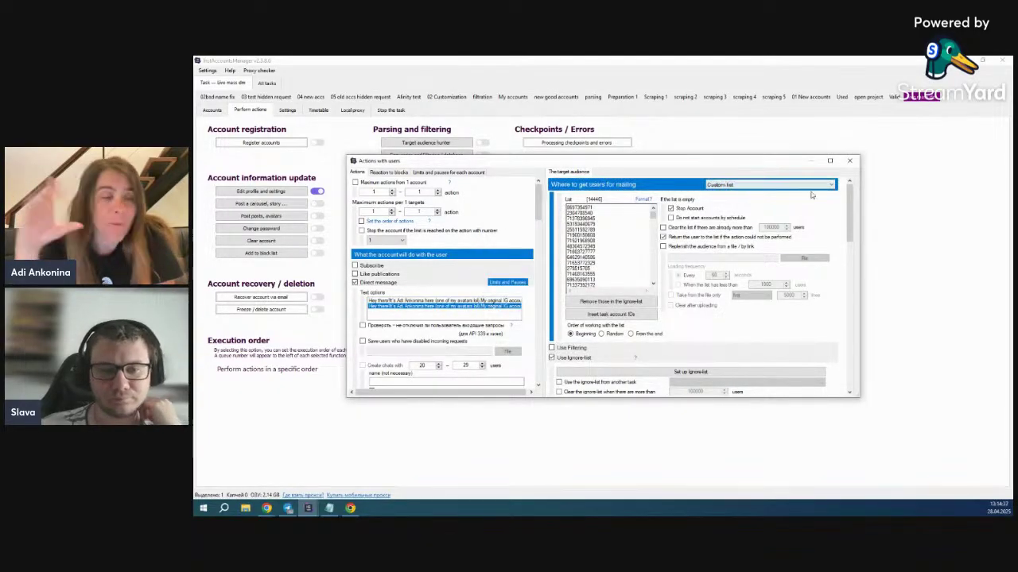
pyautogui.click(230, 116)
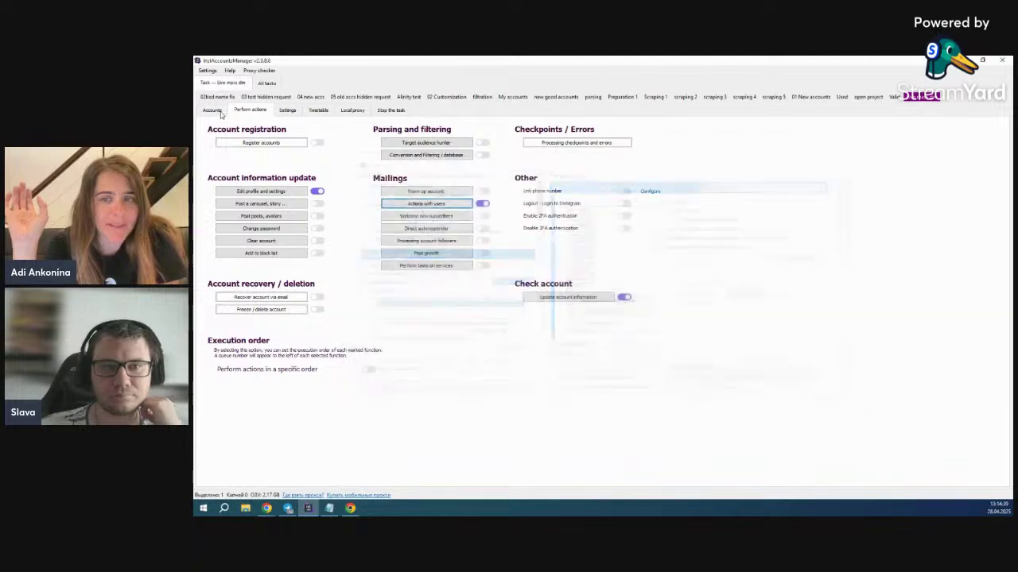
# Return to the account list, read the row 9 account's Instagram page in the built-in browser, and close it.
pyautogui.click(212, 110)
pyautogui.click(349, 508)
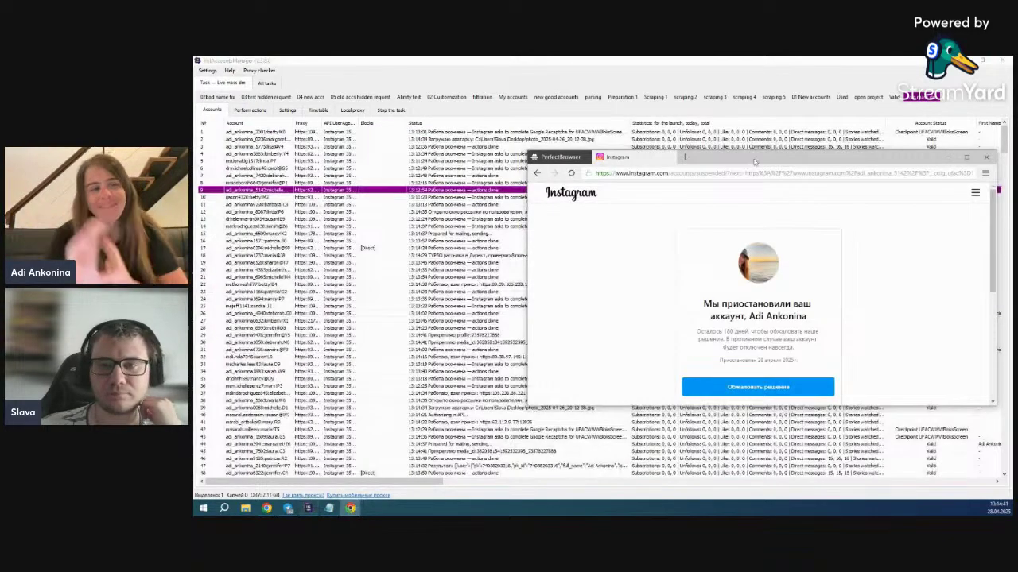
pyautogui.moveTo(755, 156); pyautogui.dragTo(622, 103)
pyautogui.scroll(-2, 674, 244)
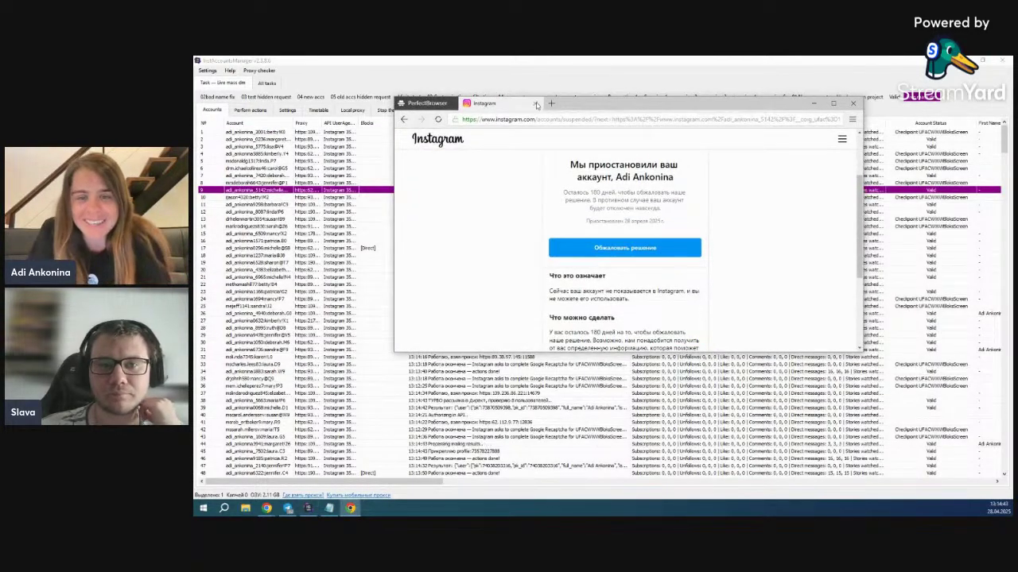
pyautogui.click(536, 105)
# Check the row 11 account's Instagram page in the built-in browser, and close the window.
pyautogui.rightClick(505, 205)
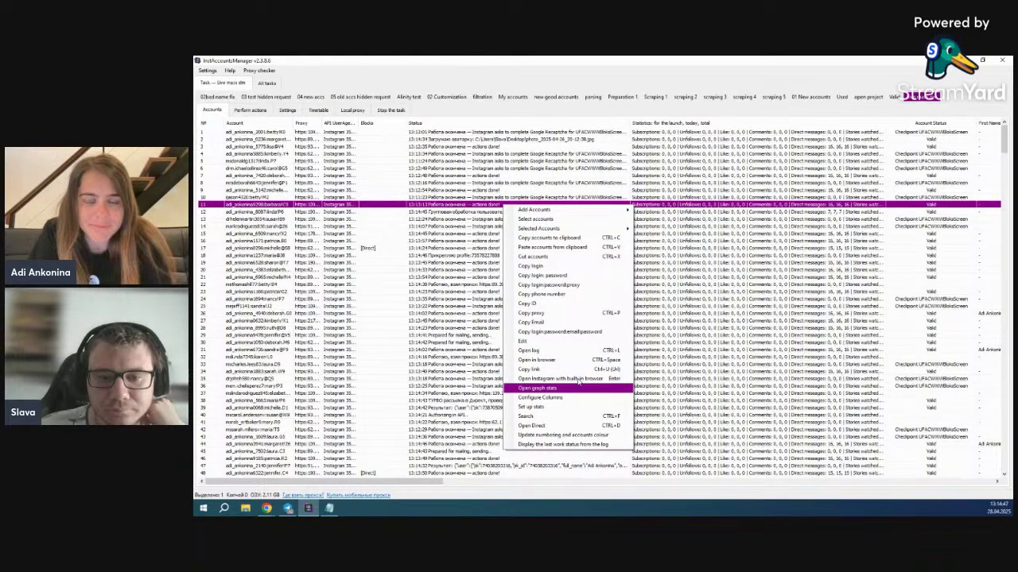
pyautogui.click(579, 386)
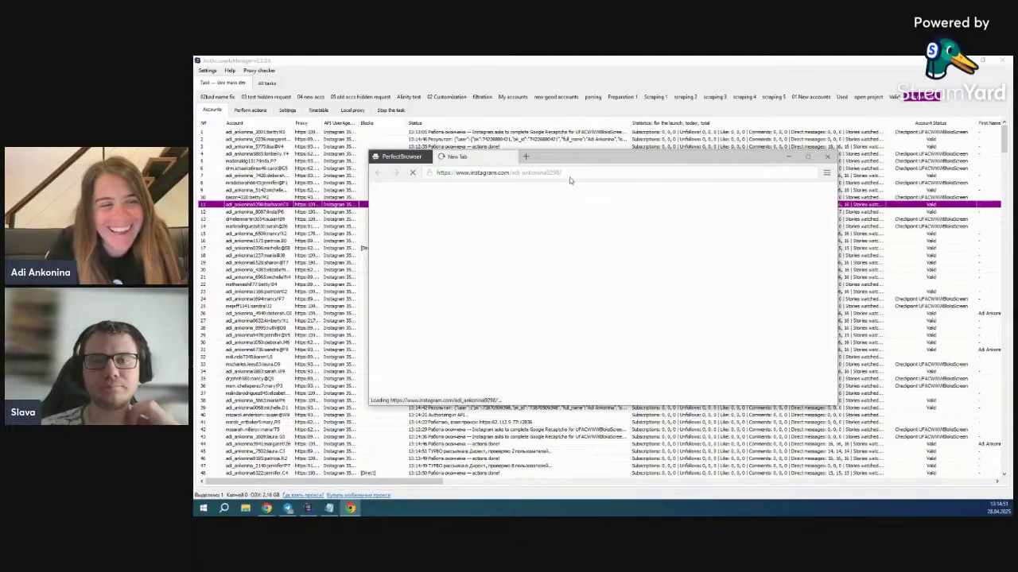
pyautogui.moveTo(571, 156); pyautogui.dragTo(682, 118)
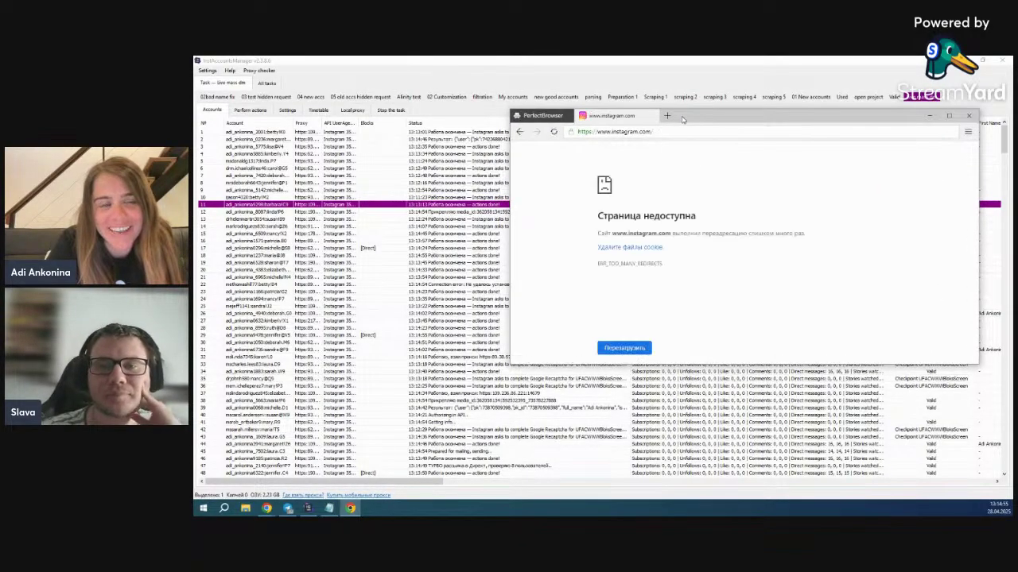
pyautogui.click(968, 115)
# Open the row 15 account's Direct inbox in the built-in browser, declining notifications, and enlarge the window to show more conversations.
pyautogui.rightClick(531, 235)
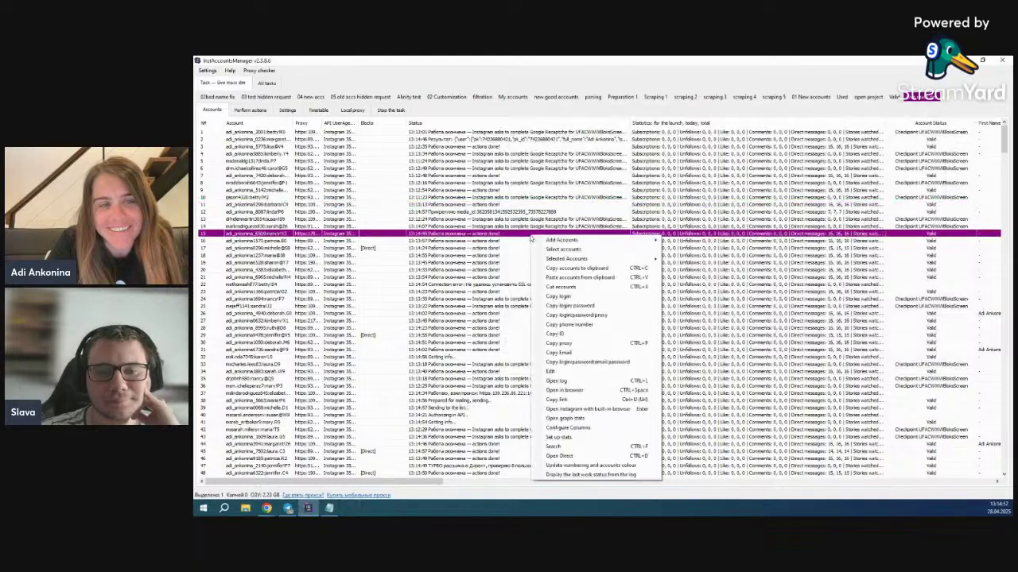
pyautogui.click(598, 419)
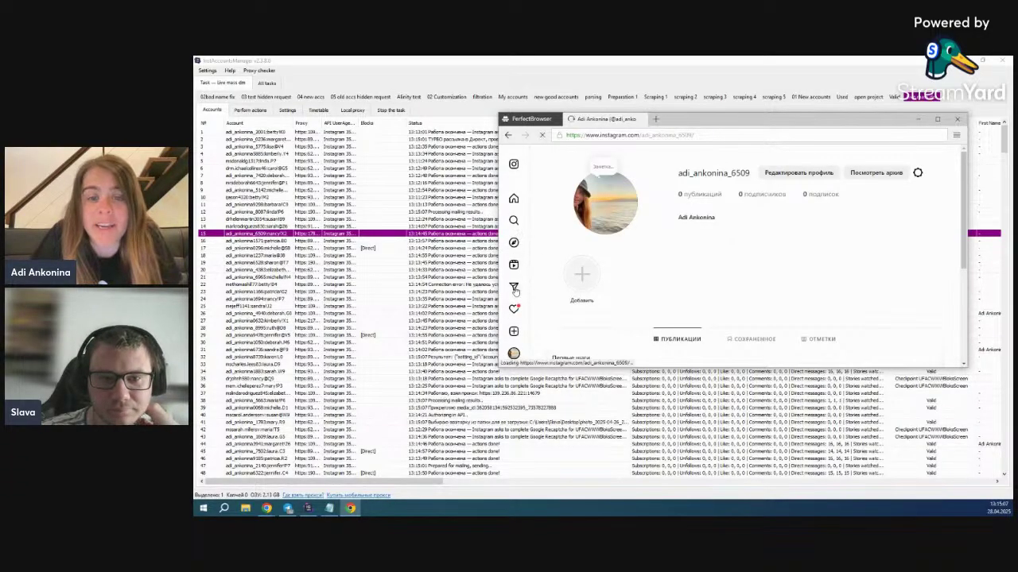
pyautogui.click(514, 286)
pyautogui.moveTo(695, 124); pyautogui.dragTo(706, 102)
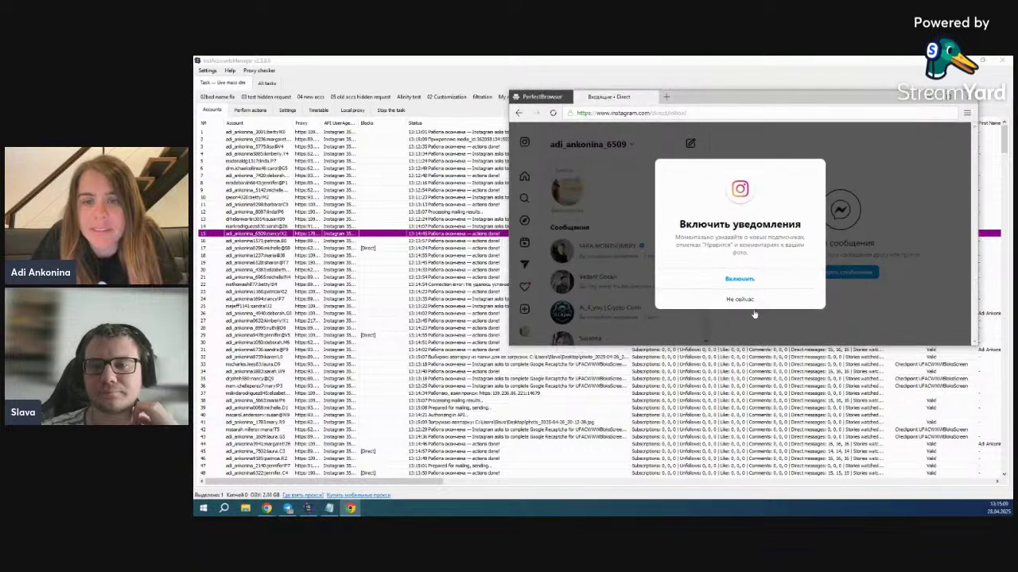
pyautogui.click(740, 299)
pyautogui.scroll(-3, 673, 293)
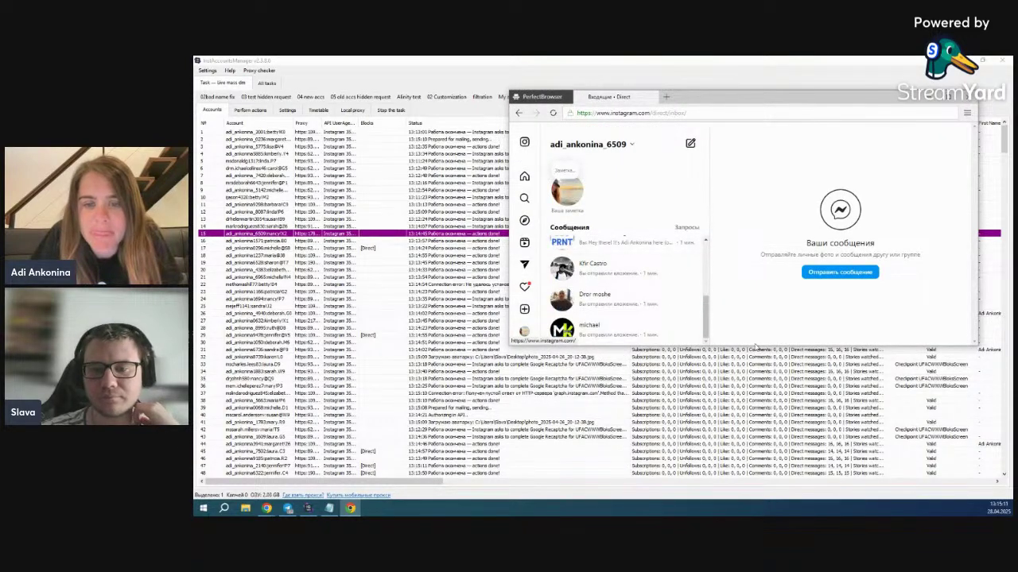
pyautogui.moveTo(753, 344); pyautogui.dragTo(753, 448)
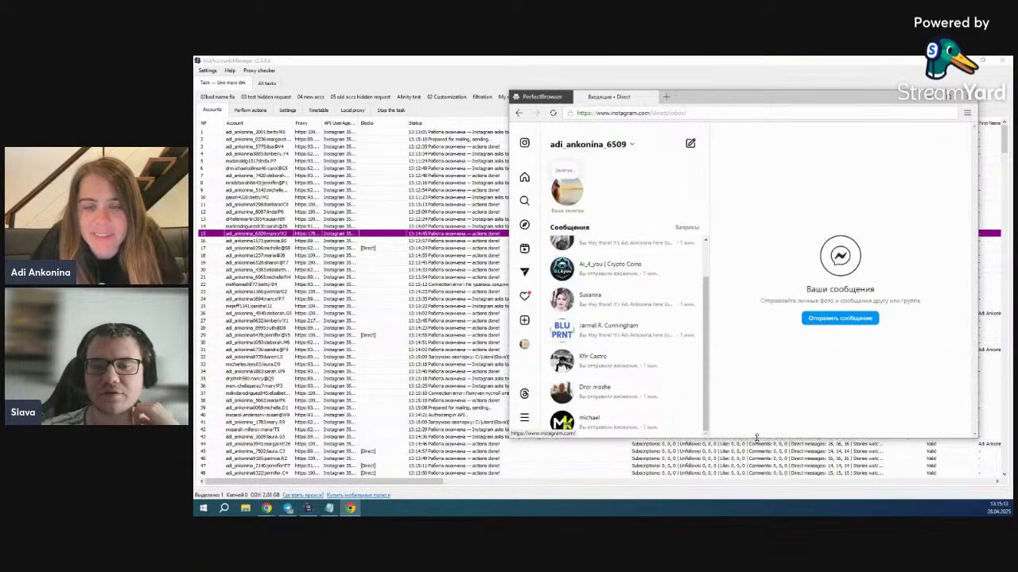
# Open the conversation below Ai_4_you | Crypto Coins, reload the page, and read the sent message and attached reel.
pyautogui.click(642, 314)
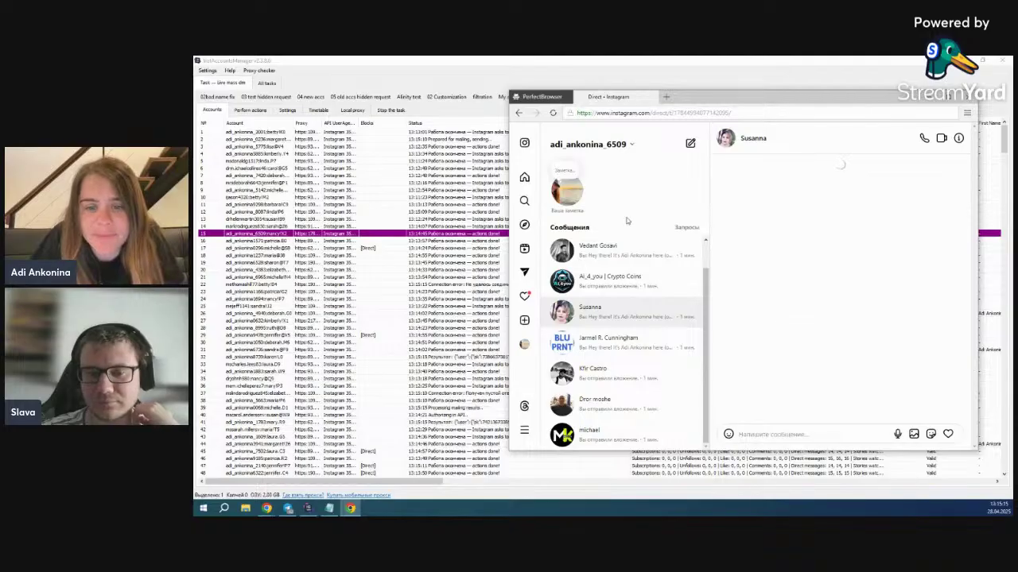
pyautogui.click(552, 113)
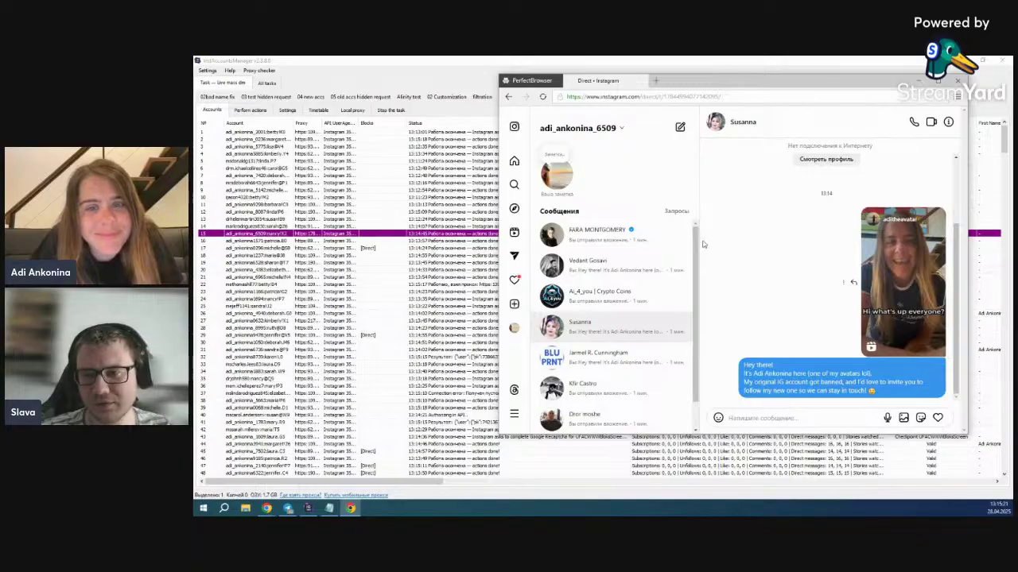
pyautogui.scroll(2, 733, 275)
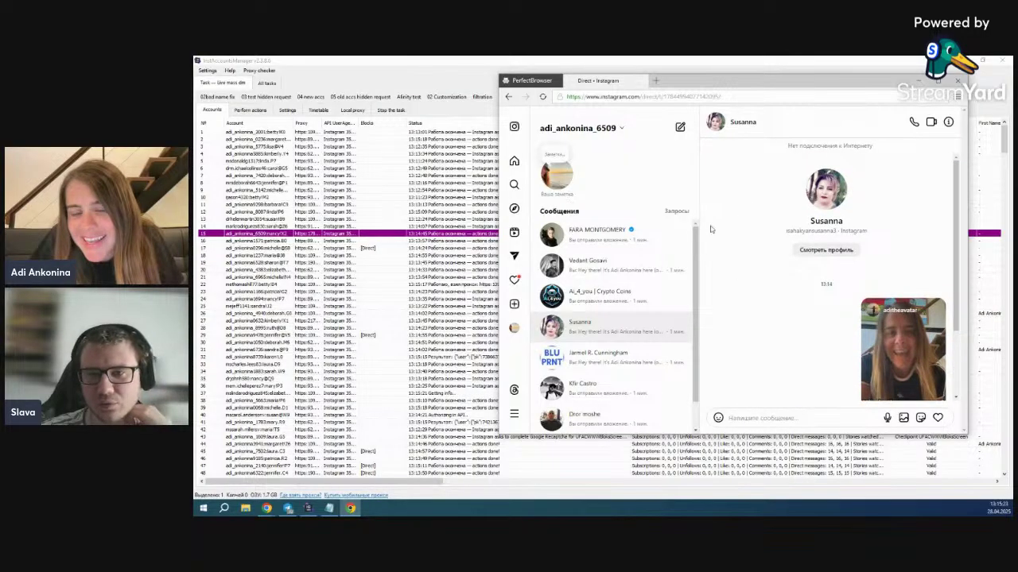
pyautogui.scroll(-1, 670, 278)
# Open the conversation with the BLU PRNT avatar and the verified user's conversation, and review the messages sent to the verified user.
pyautogui.click(628, 327)
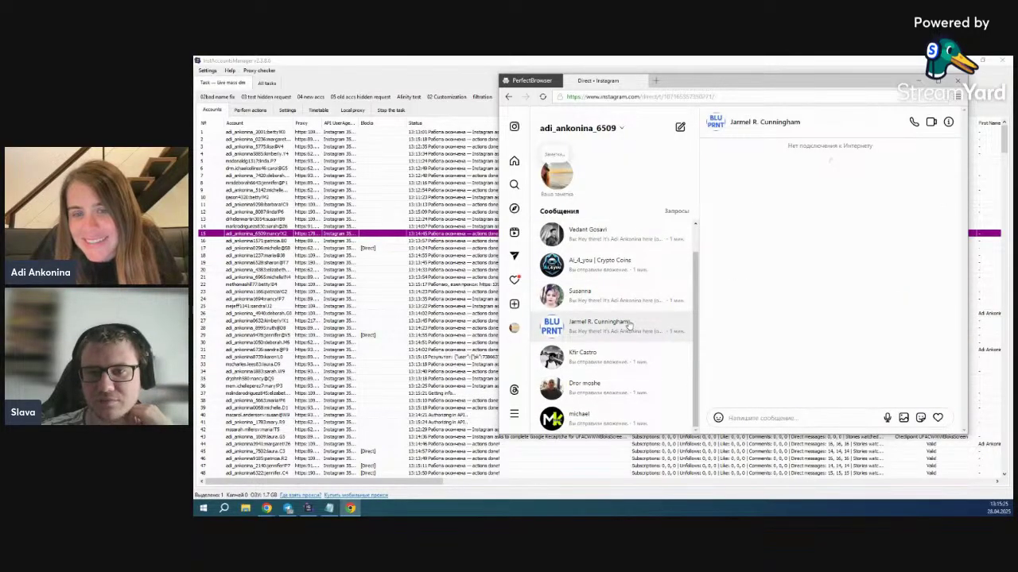
pyautogui.scroll(1, 631, 293)
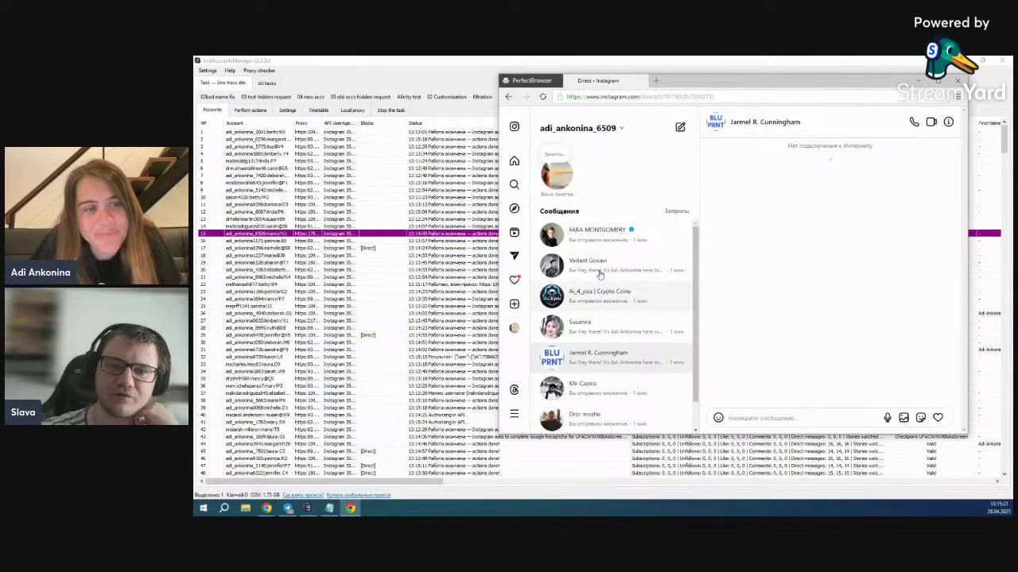
pyautogui.click(632, 243)
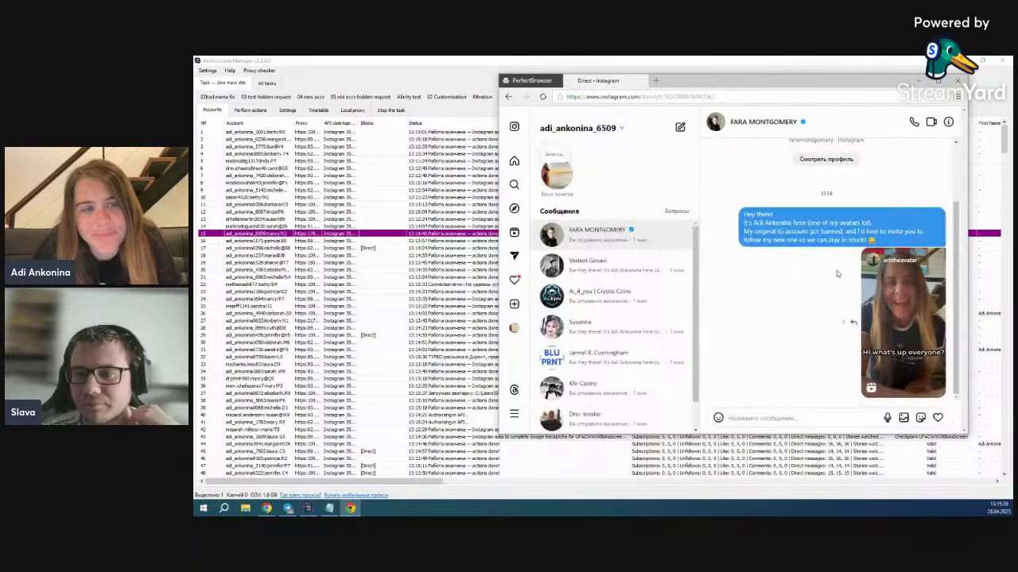
pyautogui.scroll(2, 787, 211)
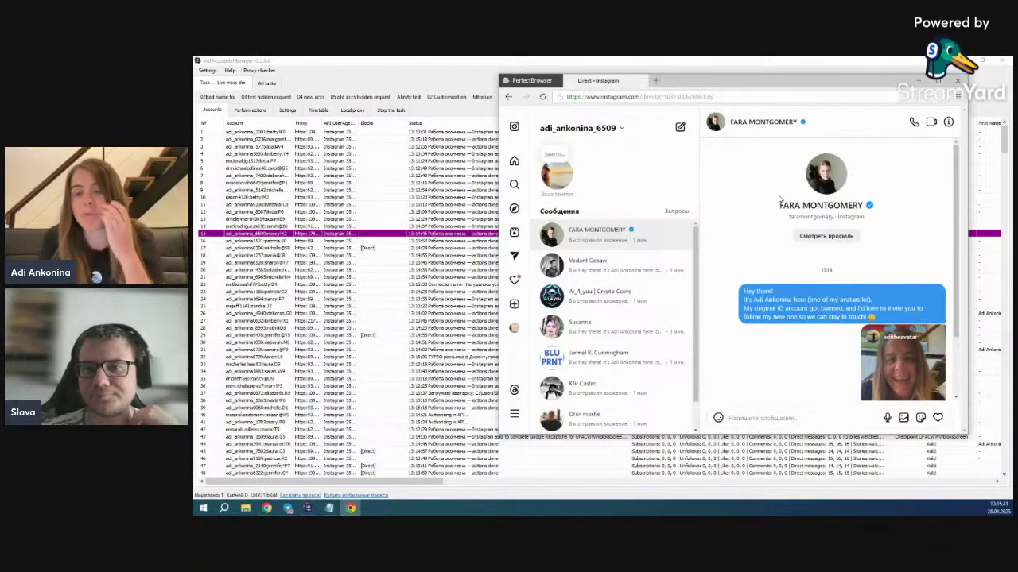
pyautogui.scroll(-2, 775, 201)
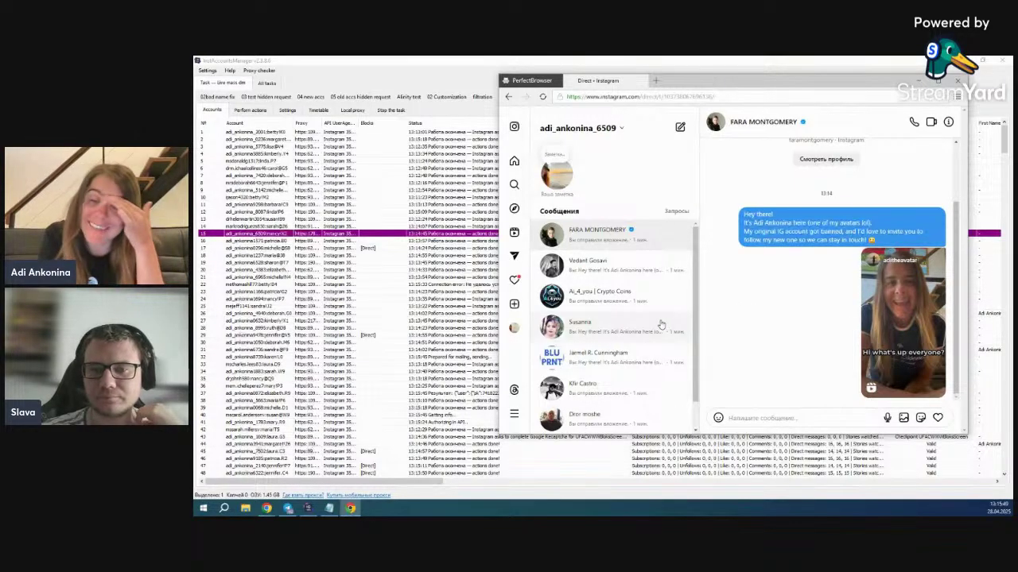
# Open the conversation below the one with the BLU PRNT avatar, and reload the page to load its messages.
pyautogui.scroll(-1, 656, 326)
pyautogui.click(647, 354)
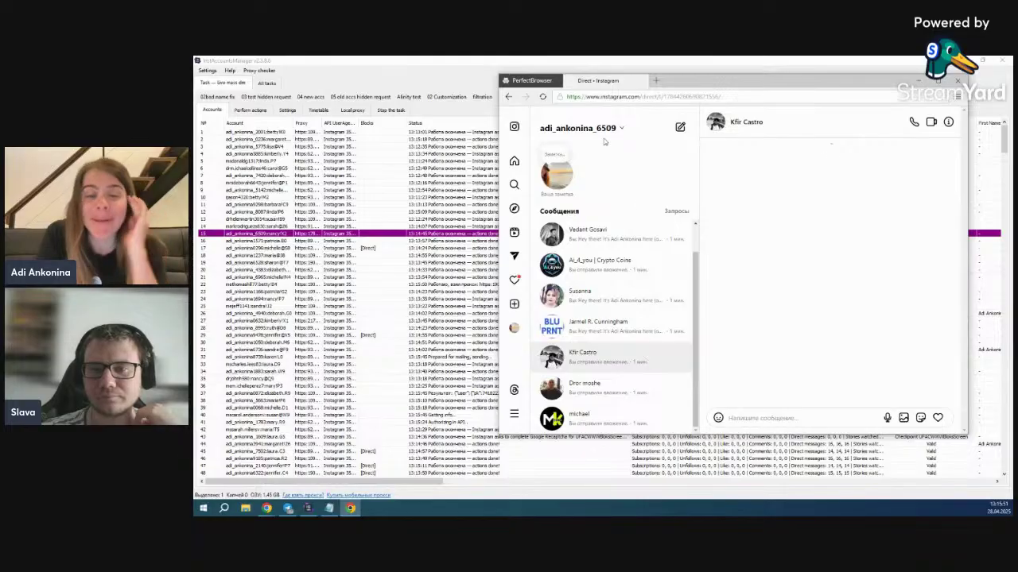
pyautogui.click(542, 97)
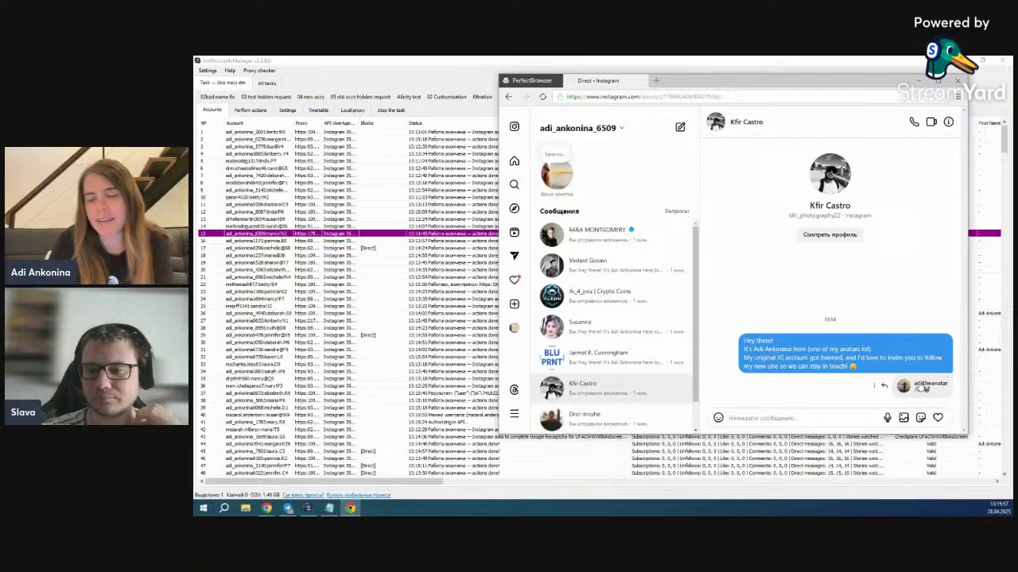
# Examine the Instagram profile attached to the sent message, including its posts, and return to the conversation.
pyautogui.click(919, 387)
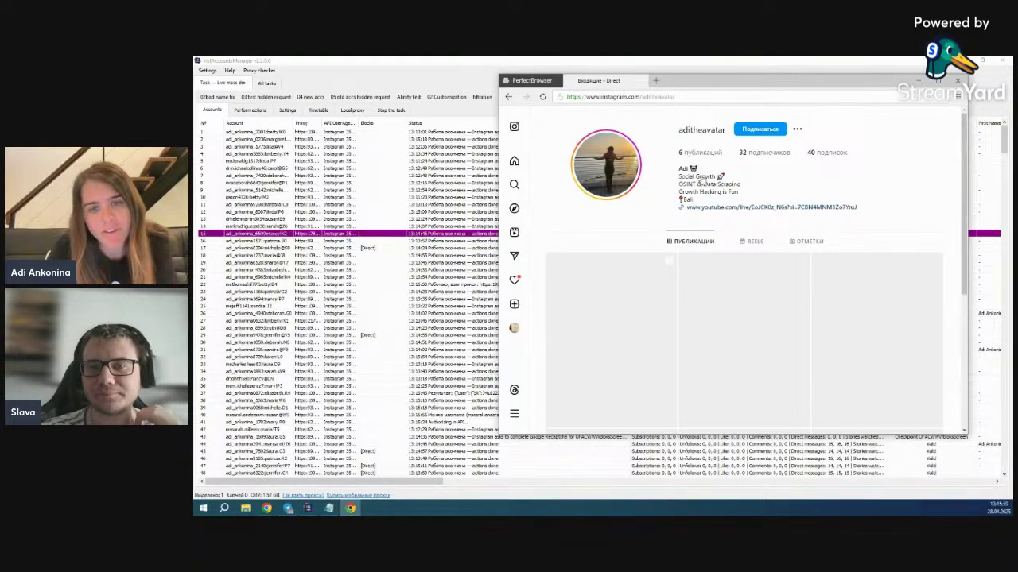
pyautogui.scroll(-3, 636, 183)
pyautogui.scroll(3, 588, 167)
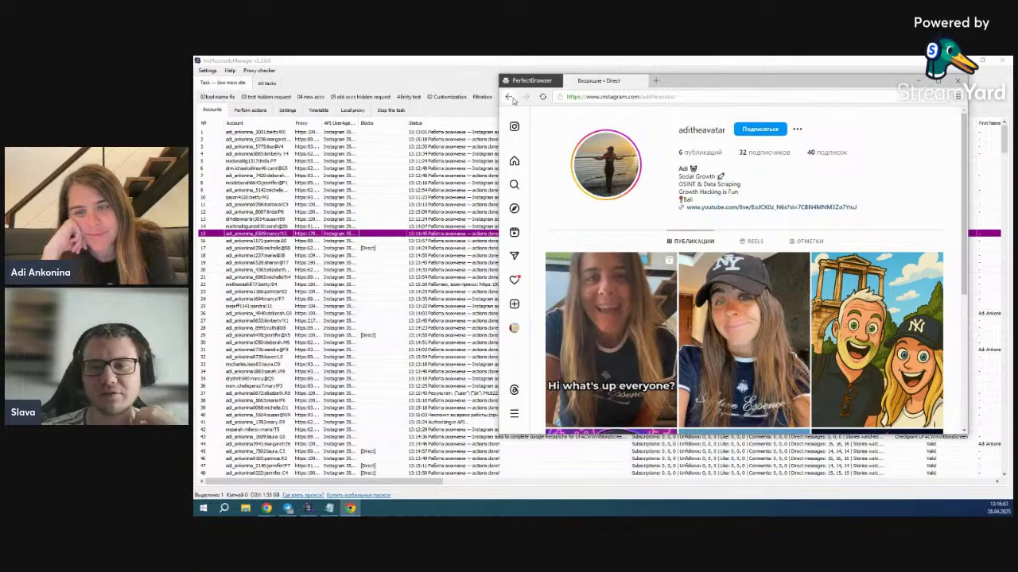
pyautogui.click(510, 97)
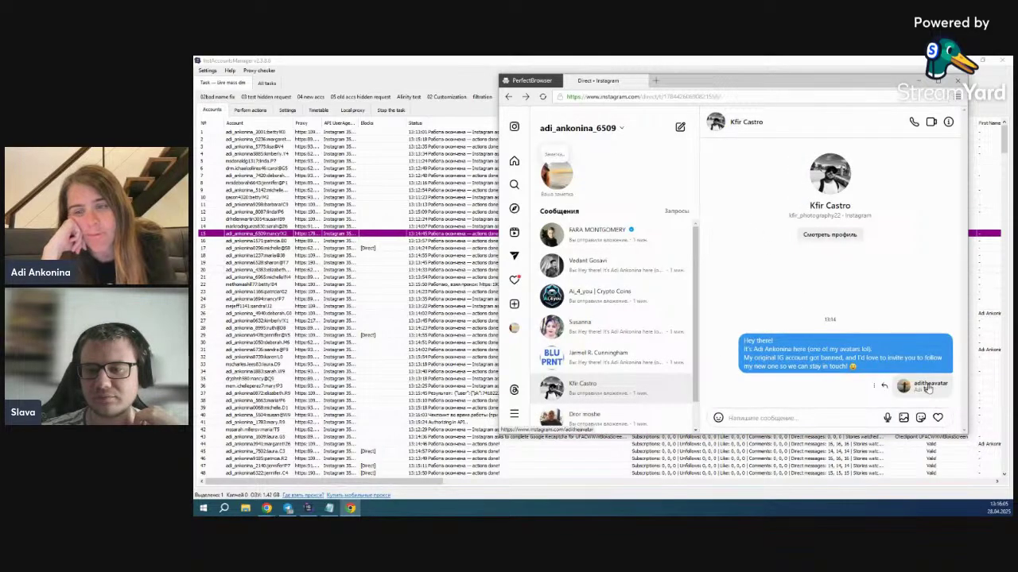
pyautogui.scroll(-1, 668, 299)
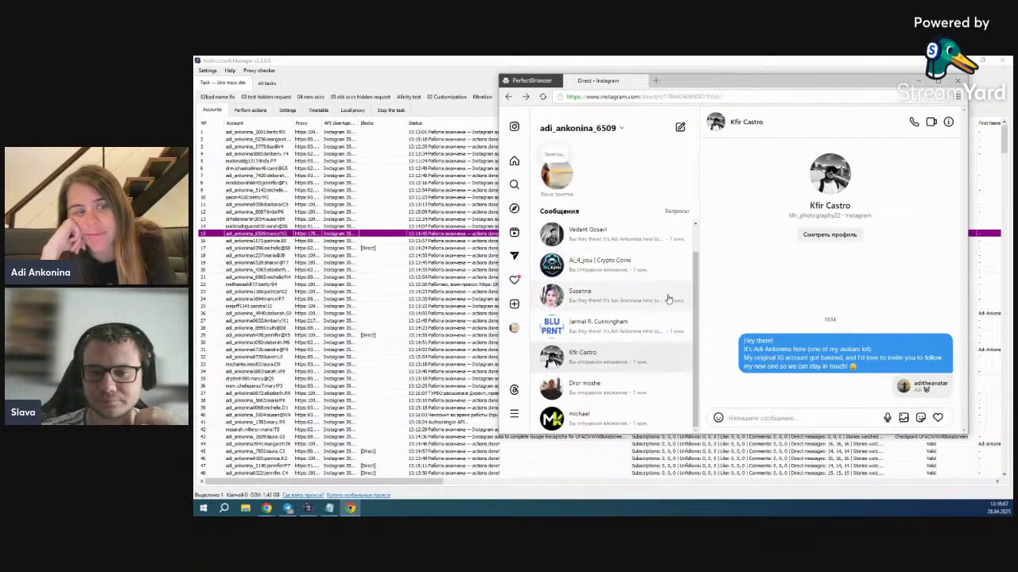
# Open the conversation with Ai_4_you | Crypto Coins, and close this account's browser window.
pyautogui.click(622, 276)
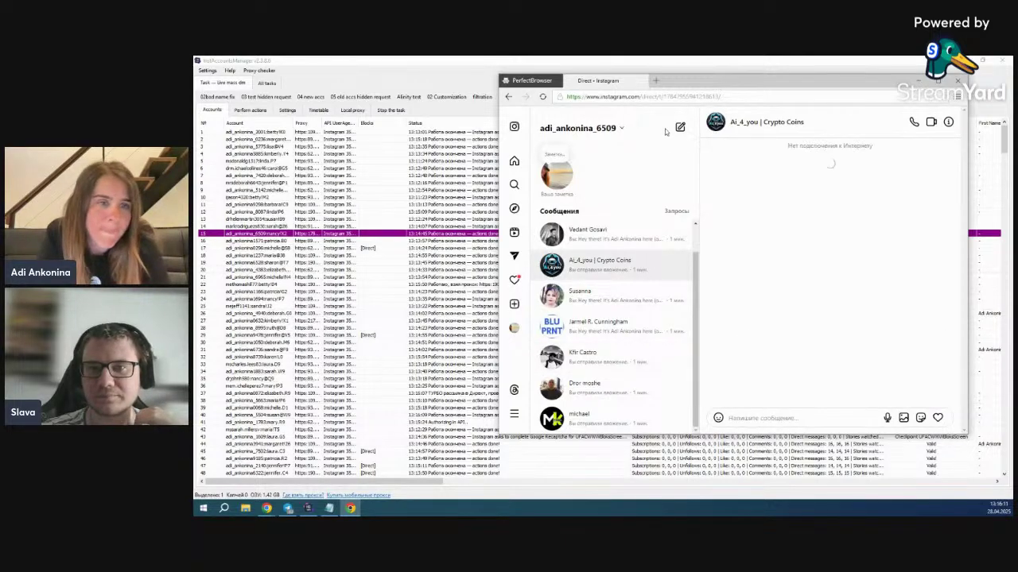
pyautogui.click(640, 81)
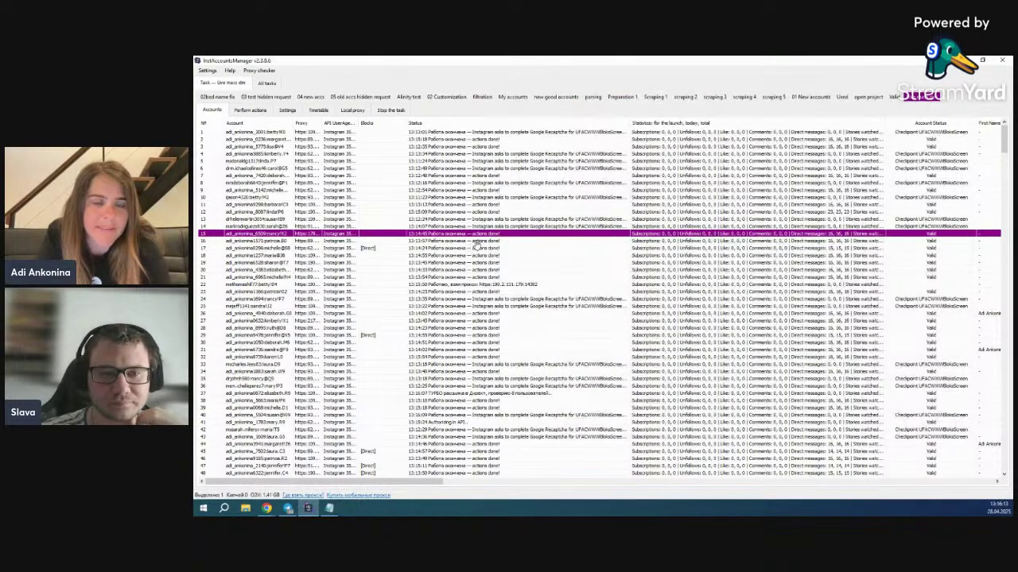
# Open account 19's Instagram in the built-in browser, try to load its direct messages, and close the window.
pyautogui.scroll(-1, 491, 260)
pyautogui.rightClick(497, 241)
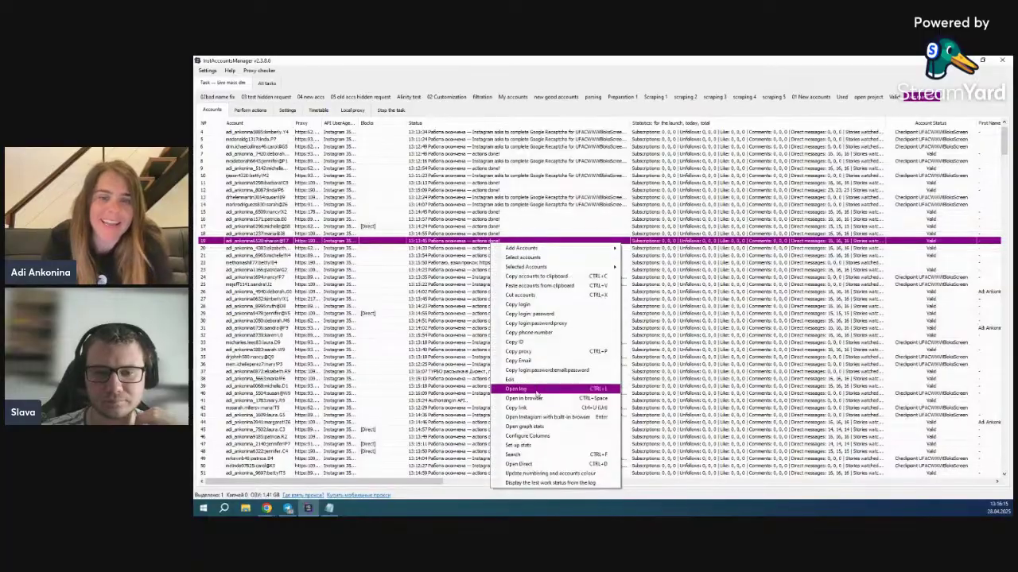
pyautogui.click(596, 369)
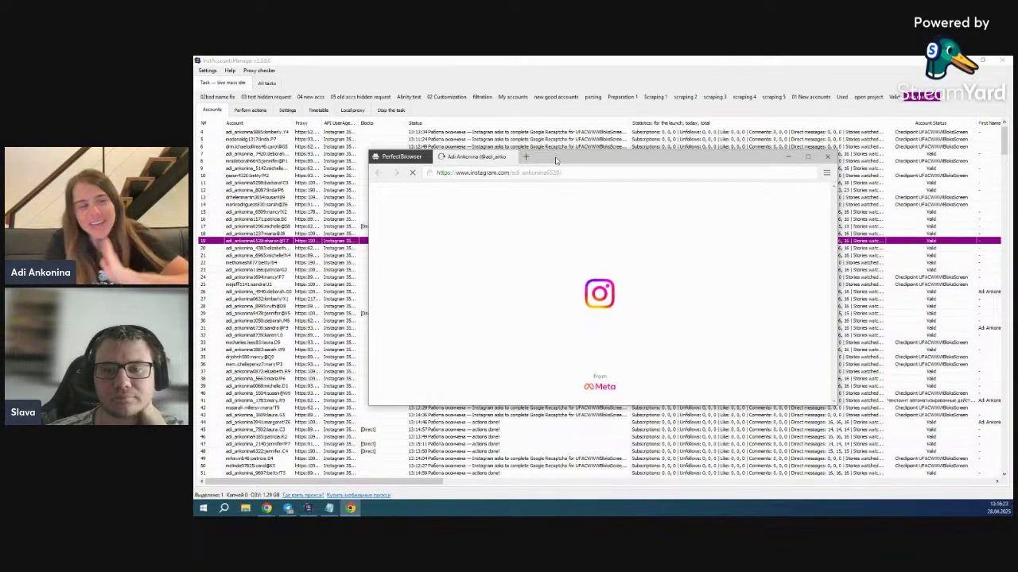
pyautogui.moveTo(556, 159); pyautogui.dragTo(554, 70)
pyautogui.click(385, 252)
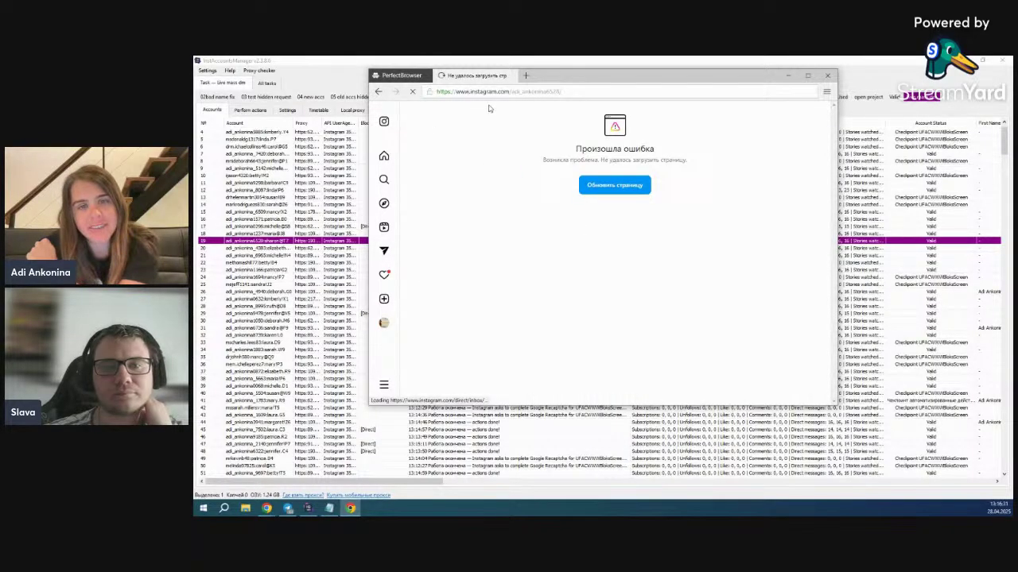
pyautogui.moveTo(565, 78); pyautogui.dragTo(815, 99)
# Try to open account 20's Instagram profile in the built-in browser, and close the window.
pyautogui.rightClick(484, 249)
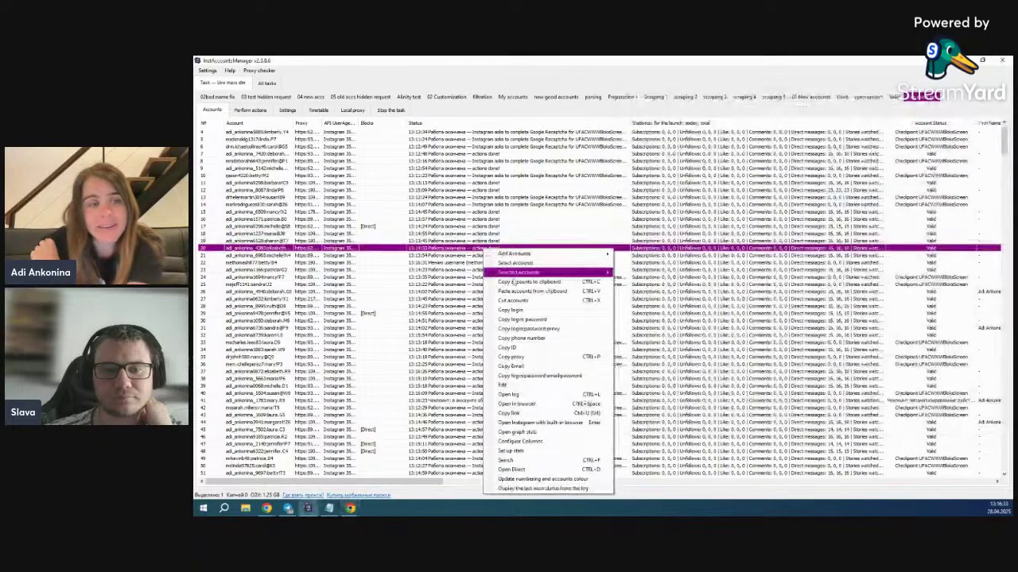
pyautogui.click(549, 423)
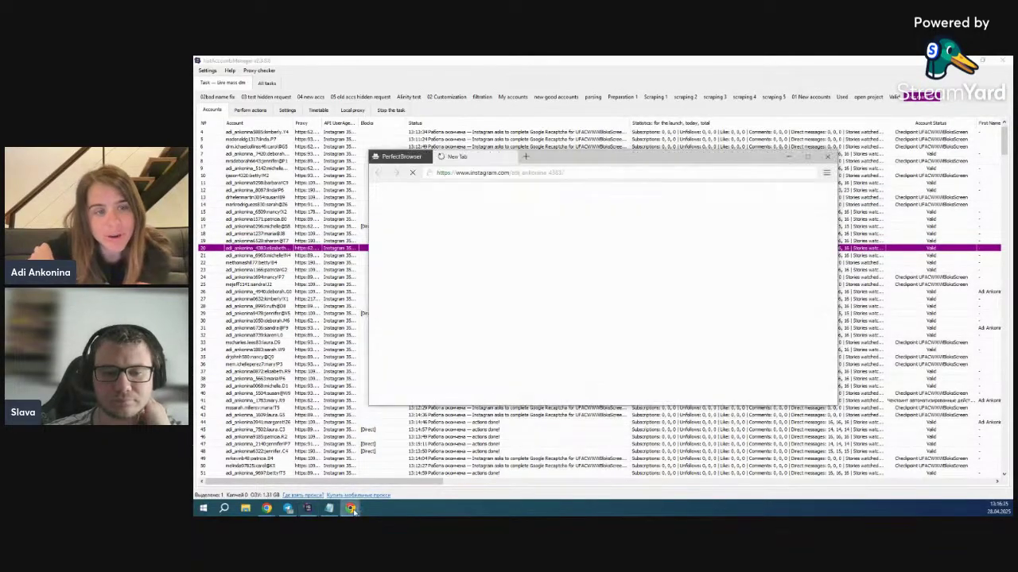
pyautogui.moveTo(350, 508)
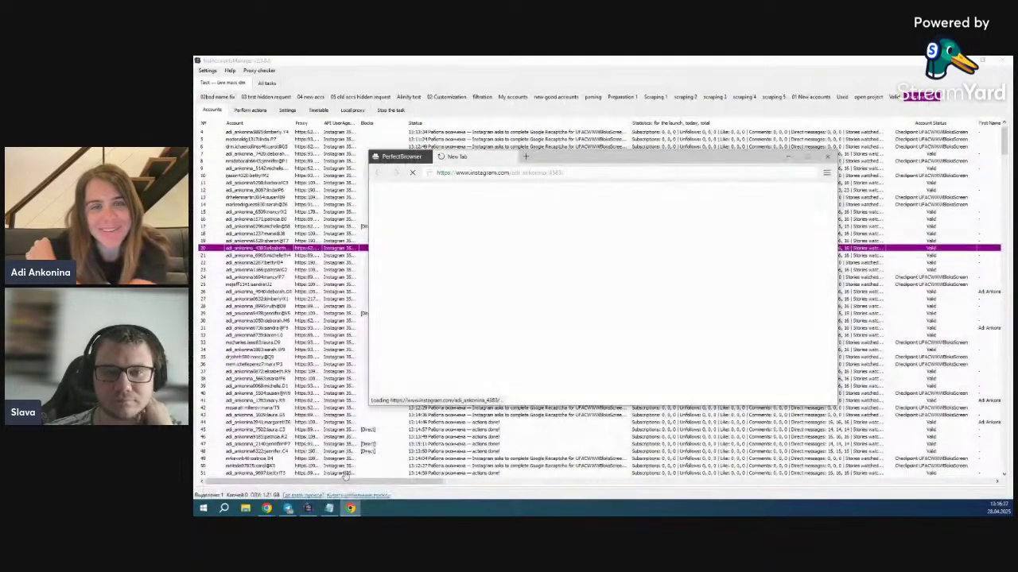
pyautogui.moveTo(560, 157); pyautogui.dragTo(673, 130)
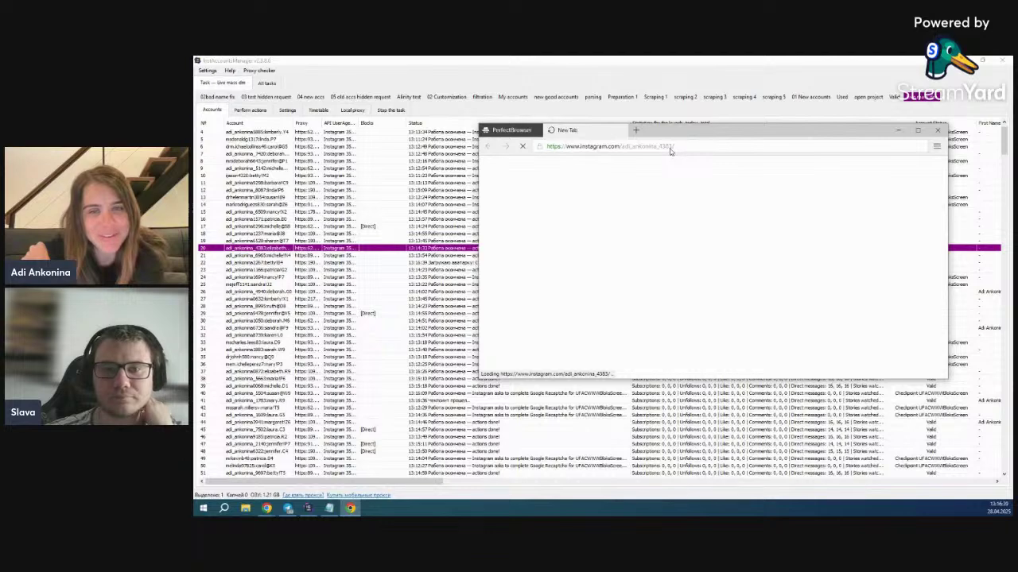
pyautogui.click(619, 129)
# Open account 27's Instagram in the built-in browser, and go to its direct message inbox.
pyautogui.rightClick(529, 298)
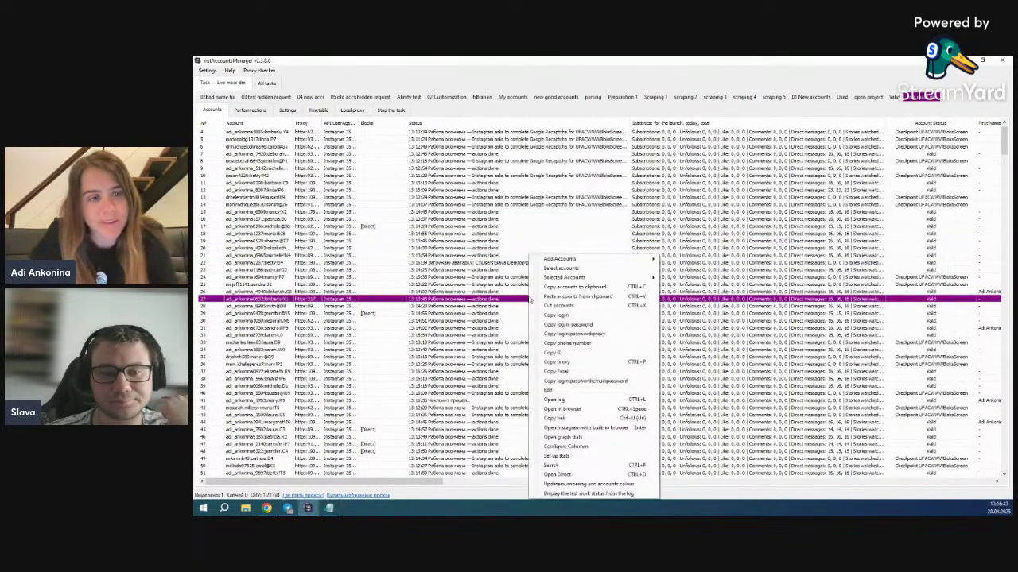
pyautogui.click(600, 431)
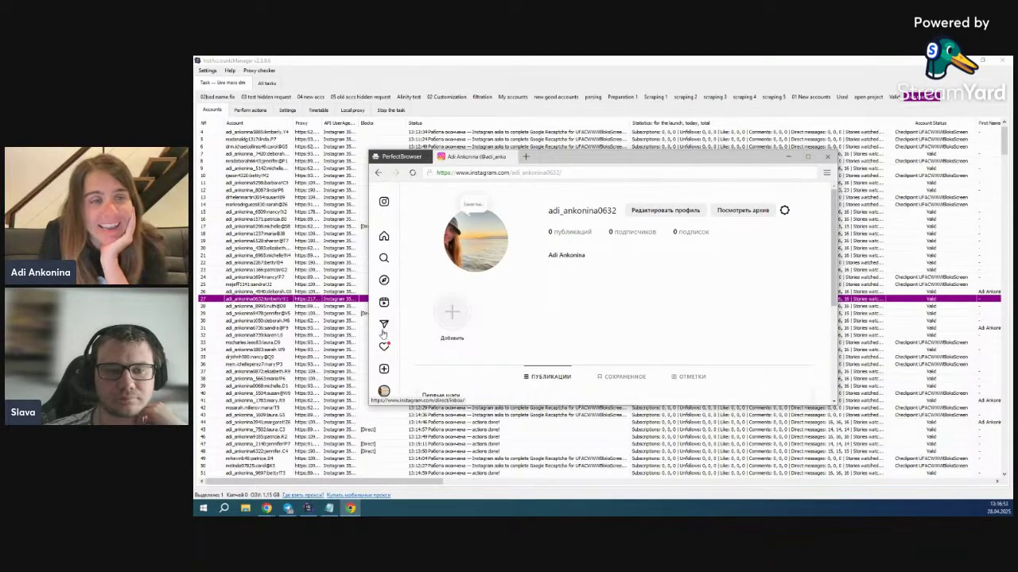
pyautogui.click(384, 323)
pyautogui.click(598, 359)
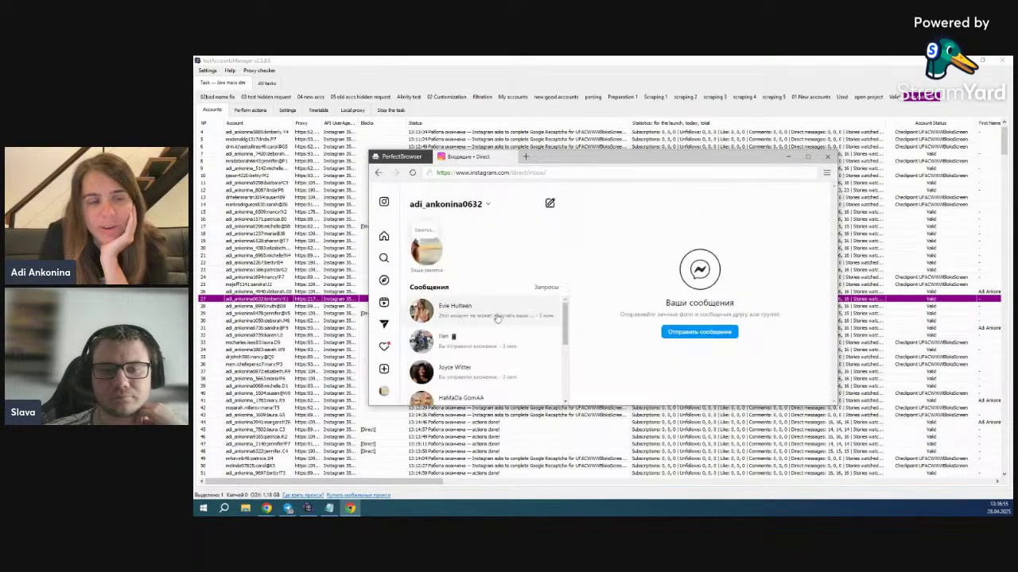
# Look through account 27's conversations, open the third one, and read the sent message and attached reel.
pyautogui.scroll(-5, 504, 318)
pyautogui.scroll(6, 509, 334)
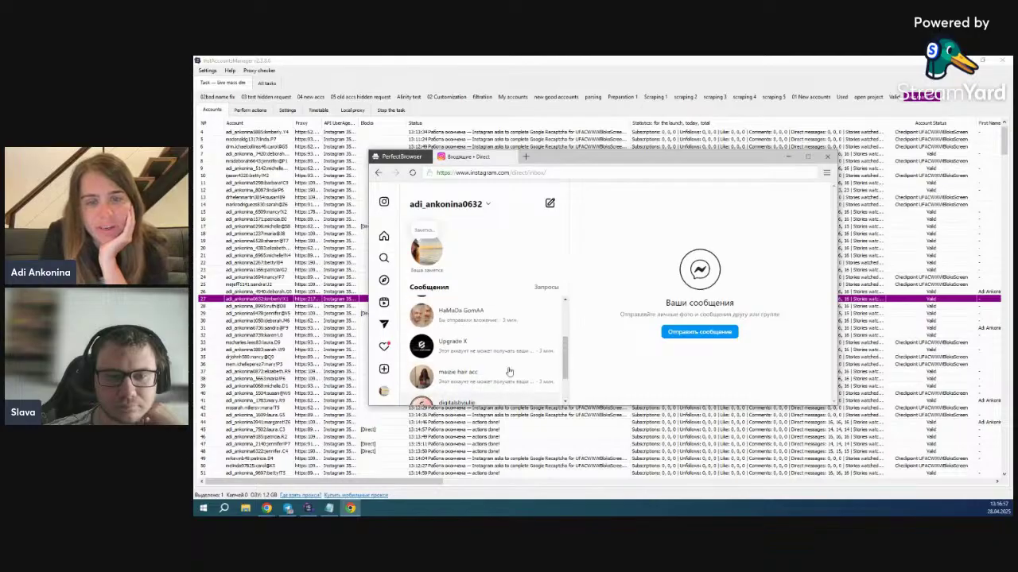
pyautogui.click(522, 362)
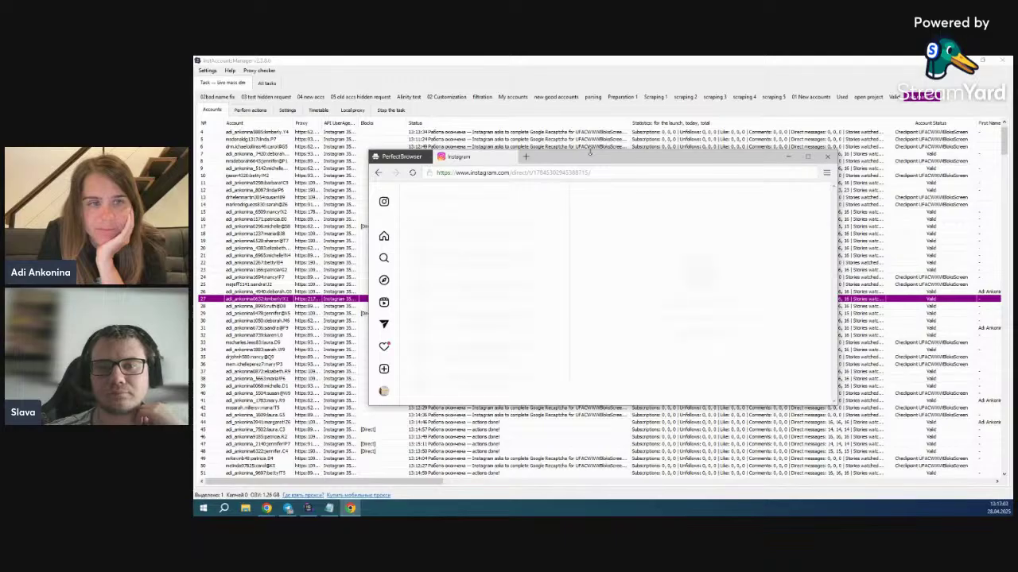
pyautogui.moveTo(590, 150); pyautogui.dragTo(607, 93)
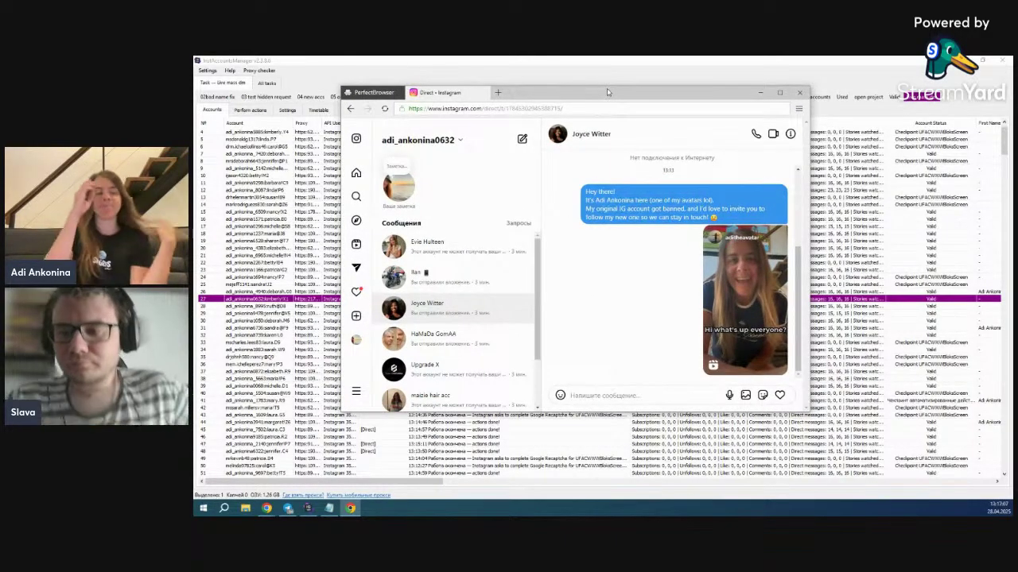
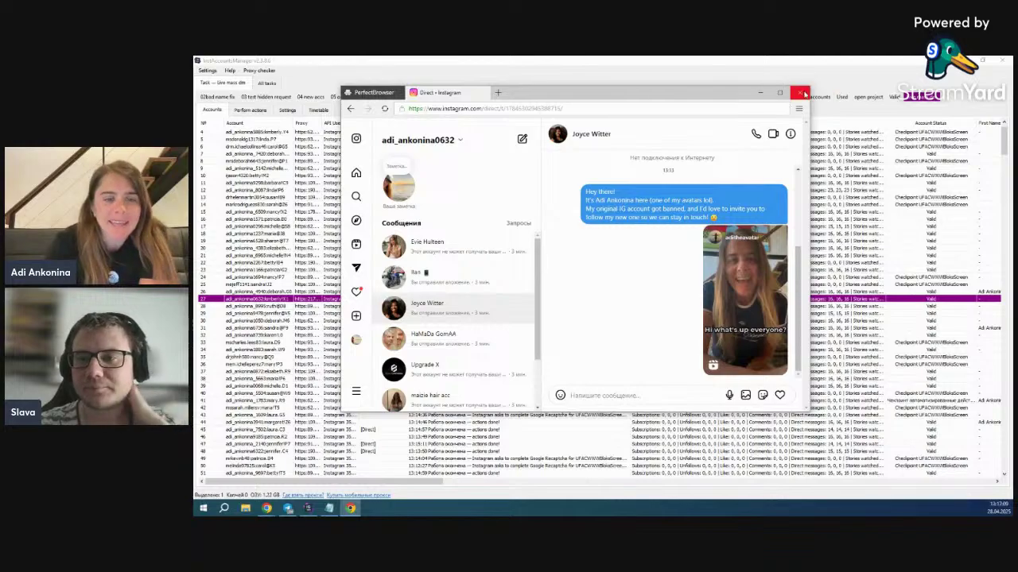
# Scan the account statuses down the list, check the task's settings, and return to the accounts list.
pyautogui.scroll(-20, 986, 369)
pyautogui.scroll(15, 985, 369)
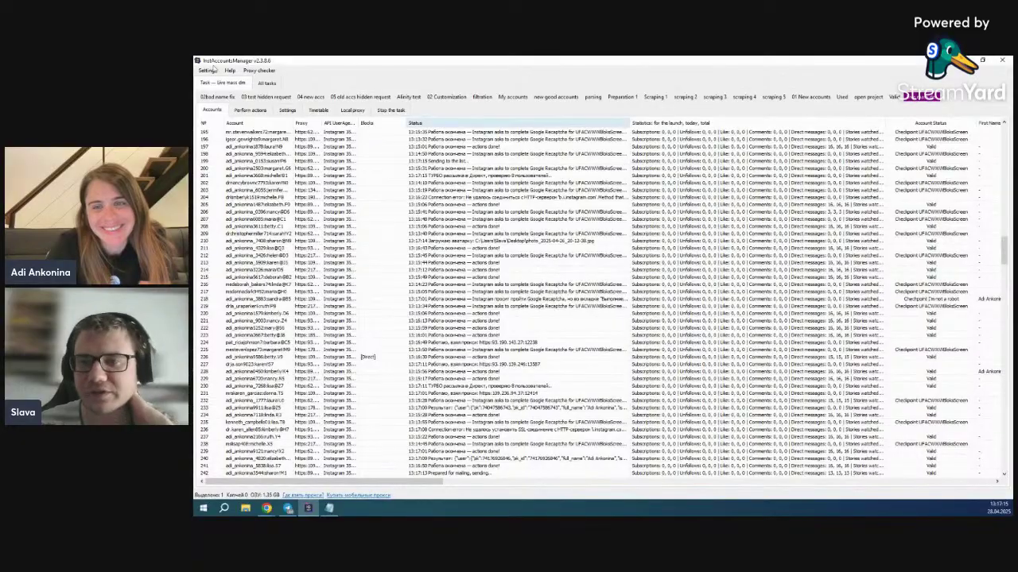
pyautogui.click(294, 111)
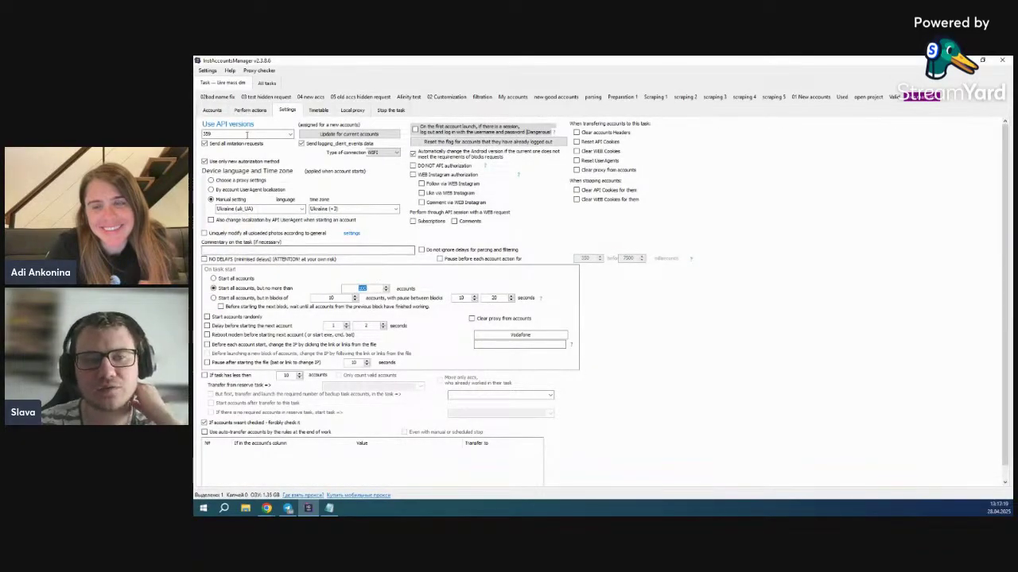
pyautogui.click(212, 109)
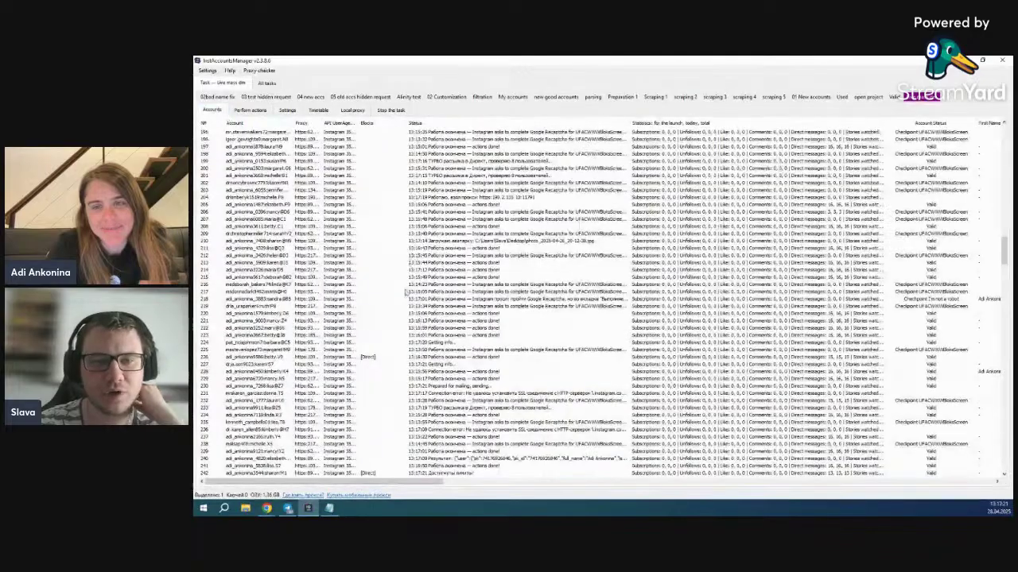
# Return to the first accounts in the list, and compare their account statuses, including the checkpoint entries in rows 4 to 6.
pyautogui.moveTo(1005, 260); pyautogui.dragTo(1005, 131)
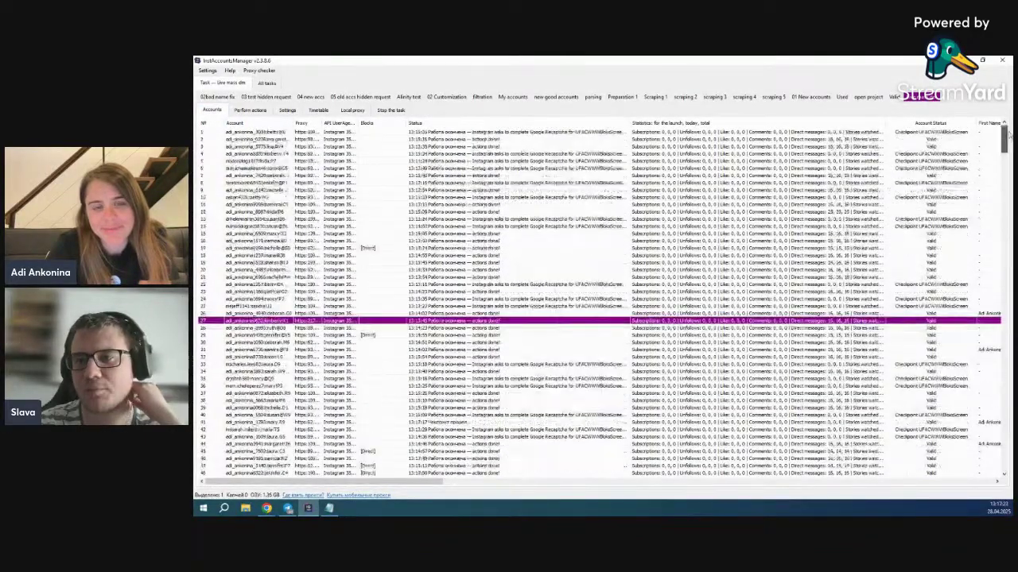
pyautogui.click(978, 133)
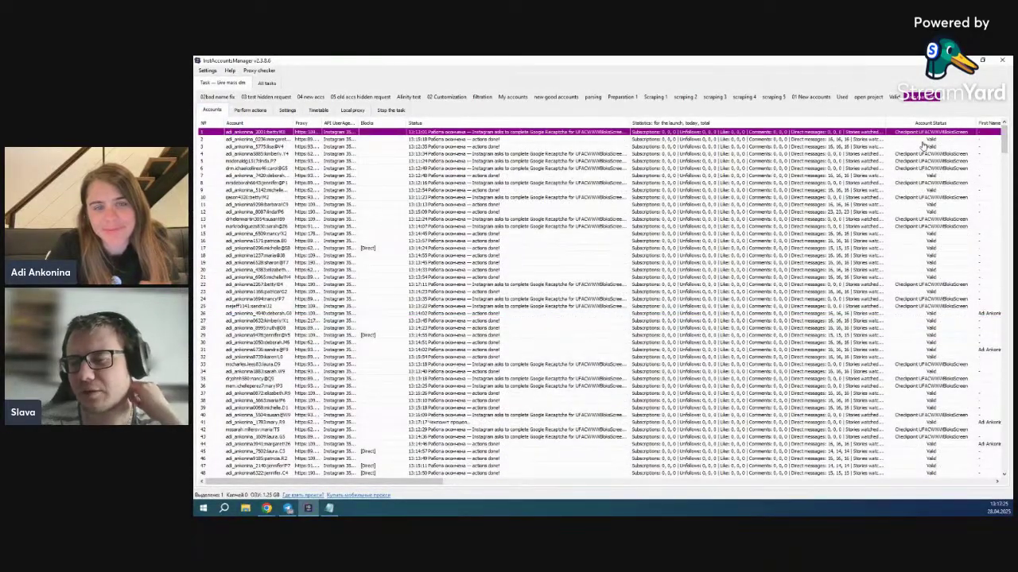
pyautogui.click(920, 153)
pyautogui.click(918, 168)
pyautogui.click(919, 161)
pyautogui.click(915, 154)
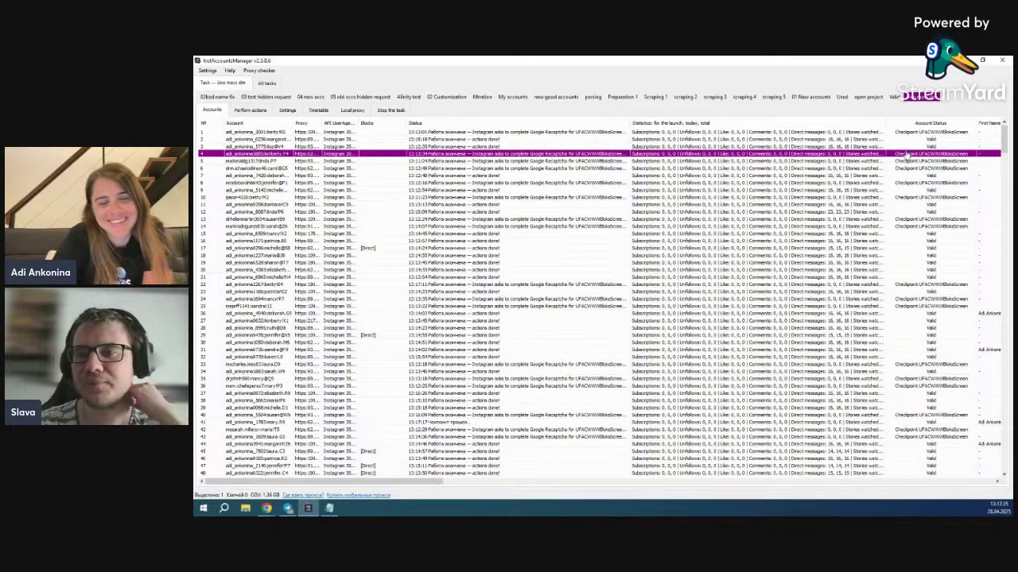
# Examine the work statuses and direct message statistics further down the account list, as far as the accounts not yet started.
pyautogui.scroll(-20, 891, 207)
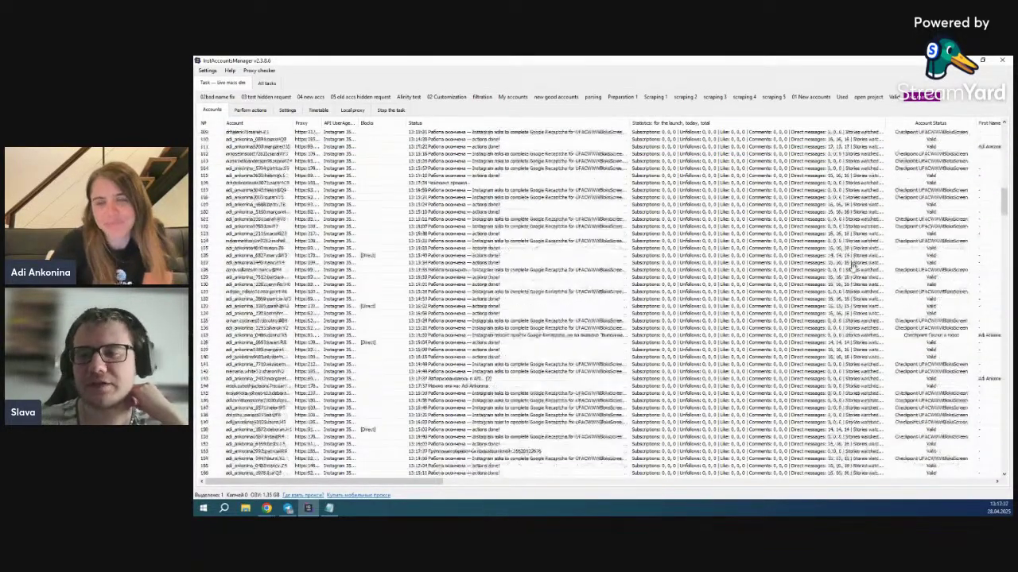
pyautogui.moveTo(871, 238); pyautogui.dragTo(875, 221)
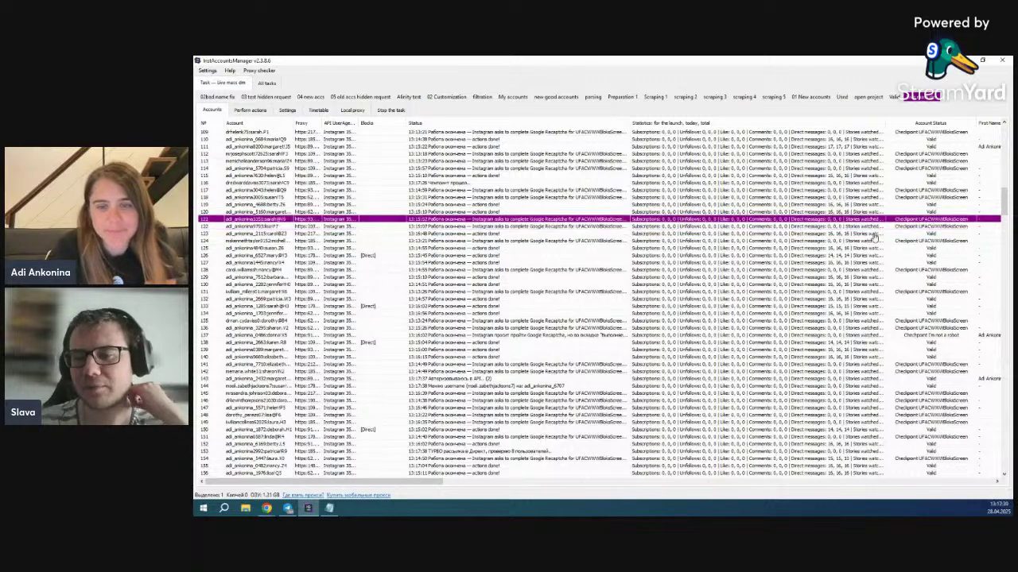
pyautogui.scroll(-20, 875, 237)
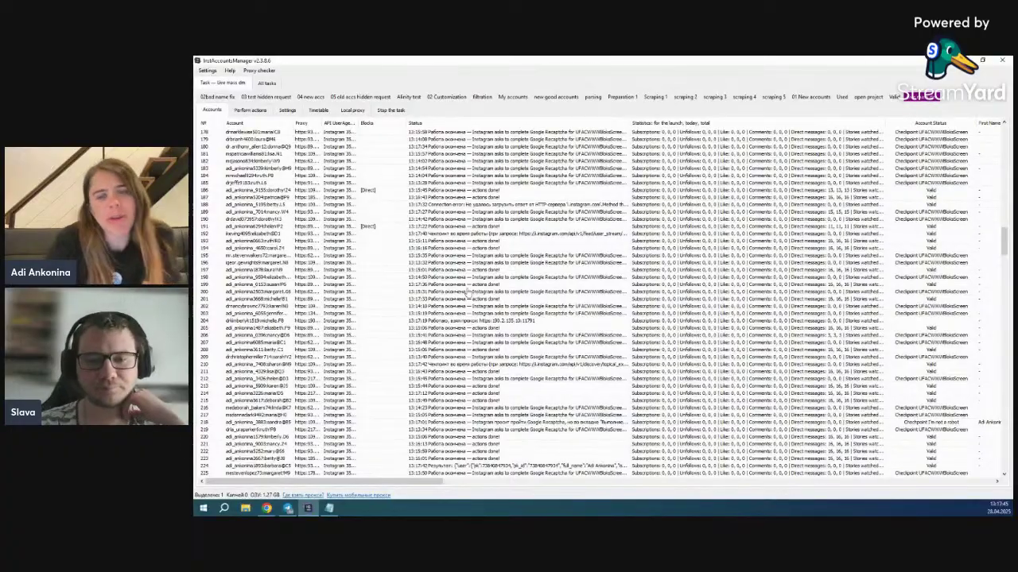
pyautogui.scroll(-20, 469, 290)
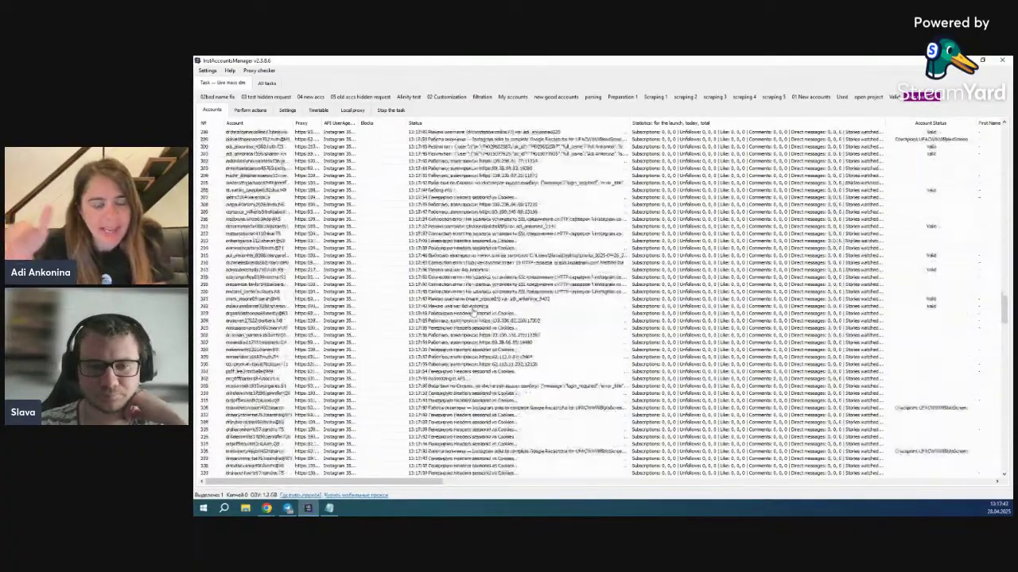
pyautogui.scroll(-6, 474, 313)
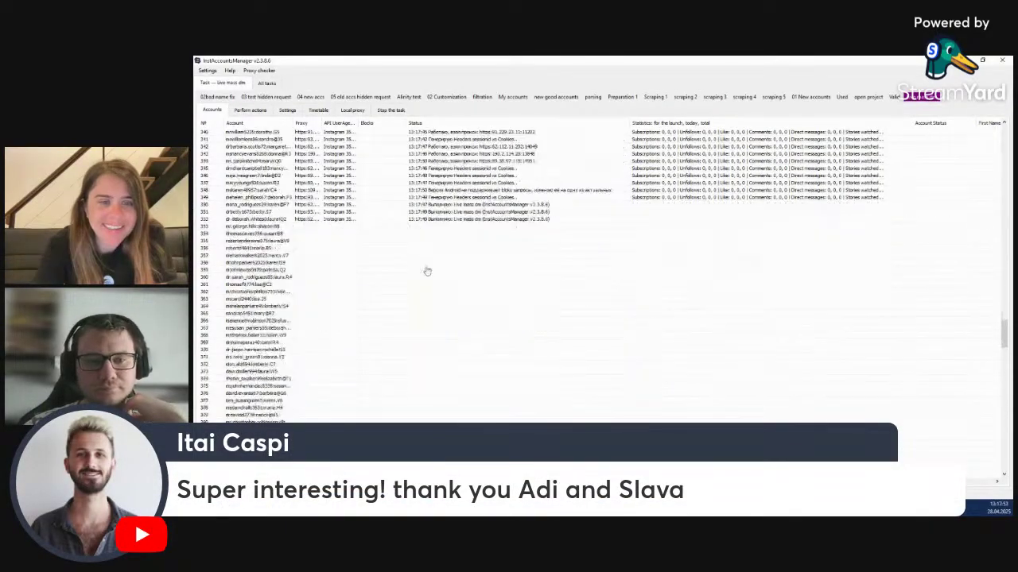
pyautogui.scroll(-4, 425, 271)
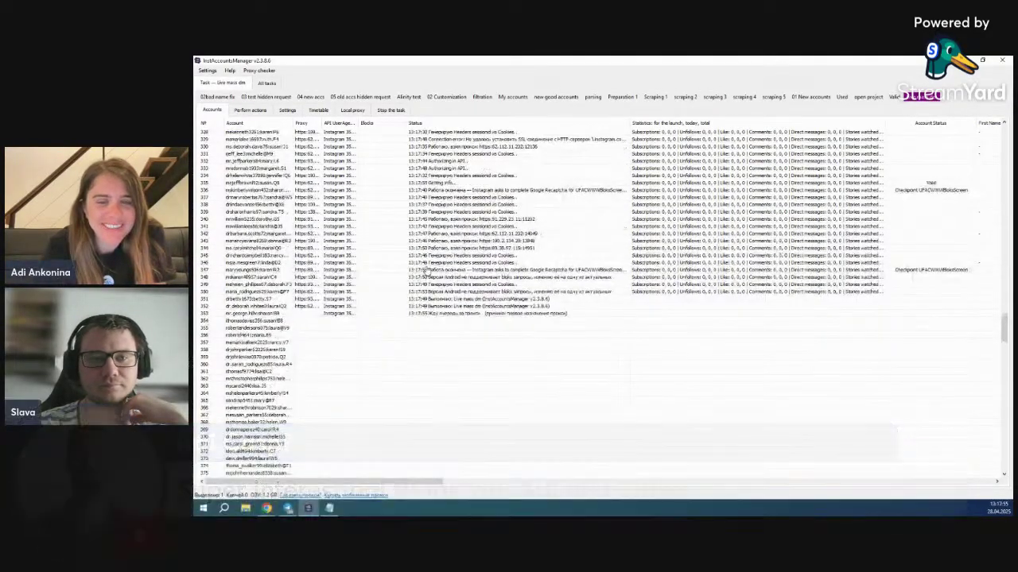
pyautogui.scroll(5, 427, 271)
pyautogui.scroll(10, 428, 262)
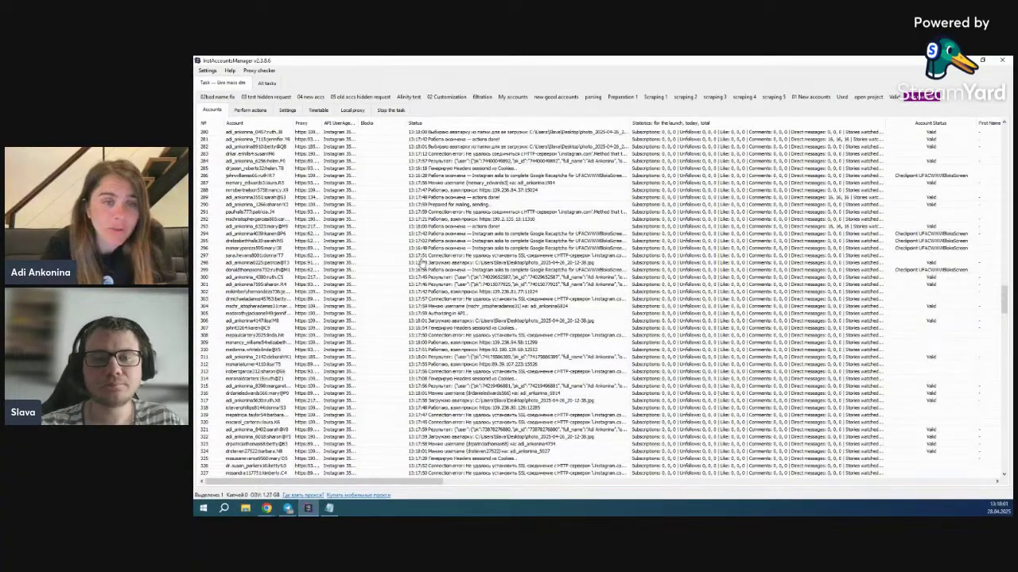
pyautogui.scroll(-2, 422, 261)
pyautogui.scroll(-12, 422, 262)
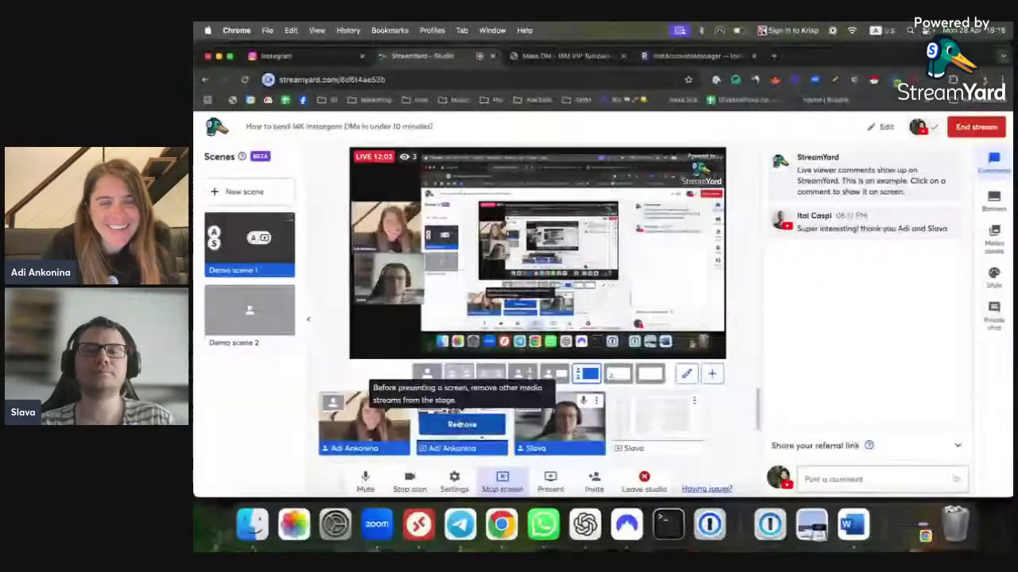
# Switch to the InstAccountsManager product page in Chrome, and review the program's overview, advantages and rates.
pyautogui.click(566, 56)
pyautogui.hotkey('ctrl', 'Tab')
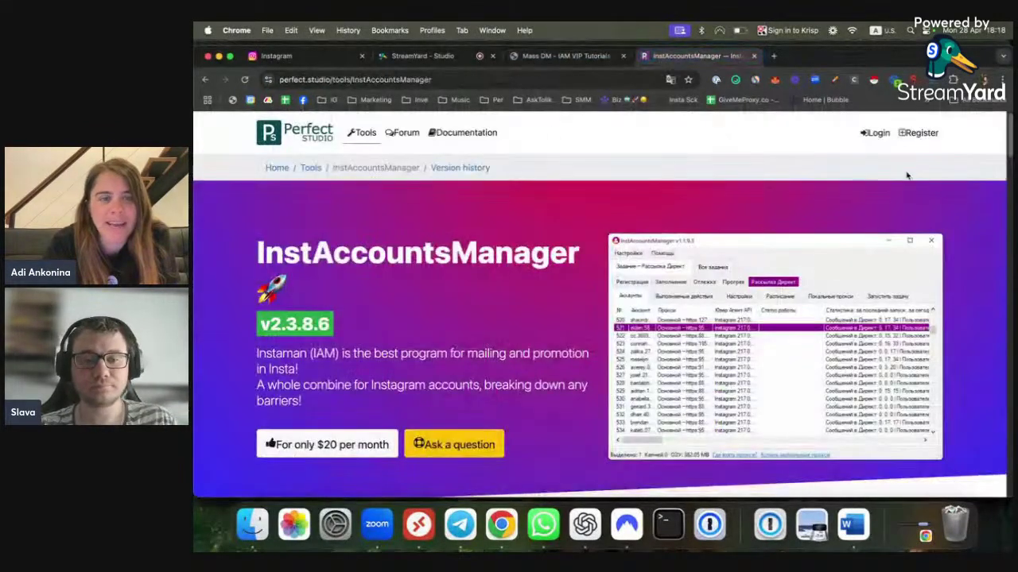
pyautogui.scroll(-10, 757, 287)
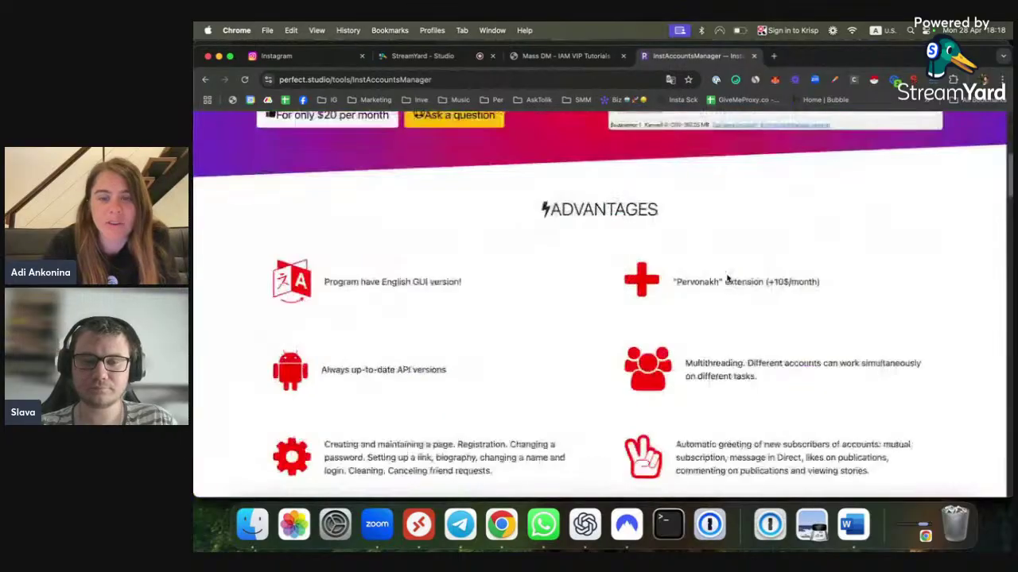
pyautogui.scroll(10, 726, 273)
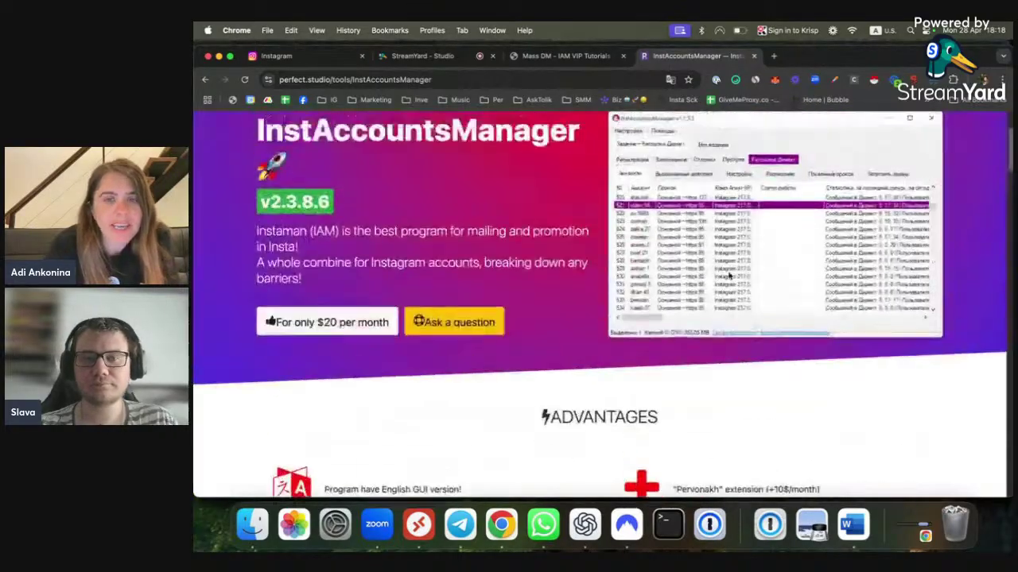
pyautogui.scroll(-10, 557, 366)
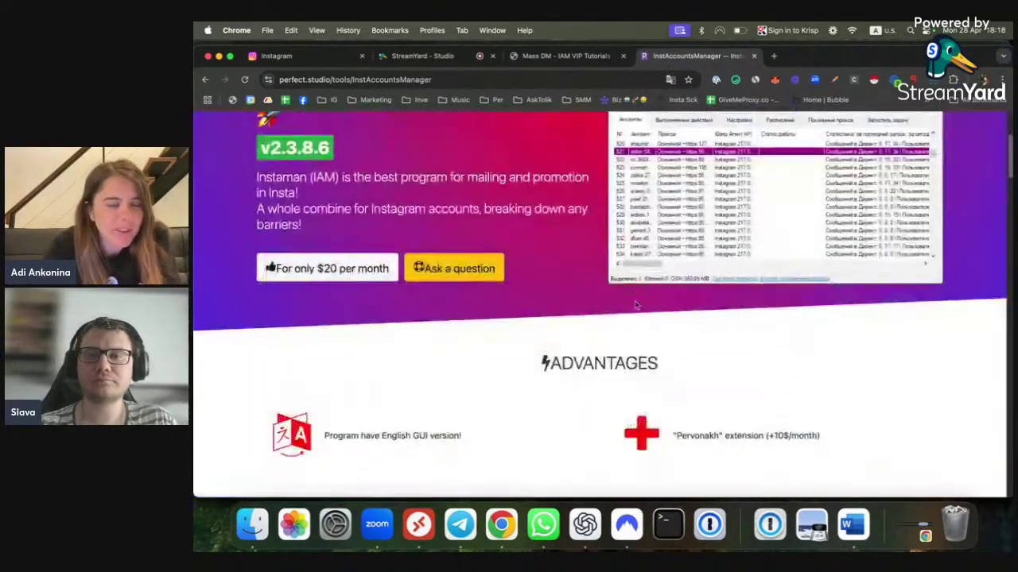
pyautogui.scroll(-10, 546, 368)
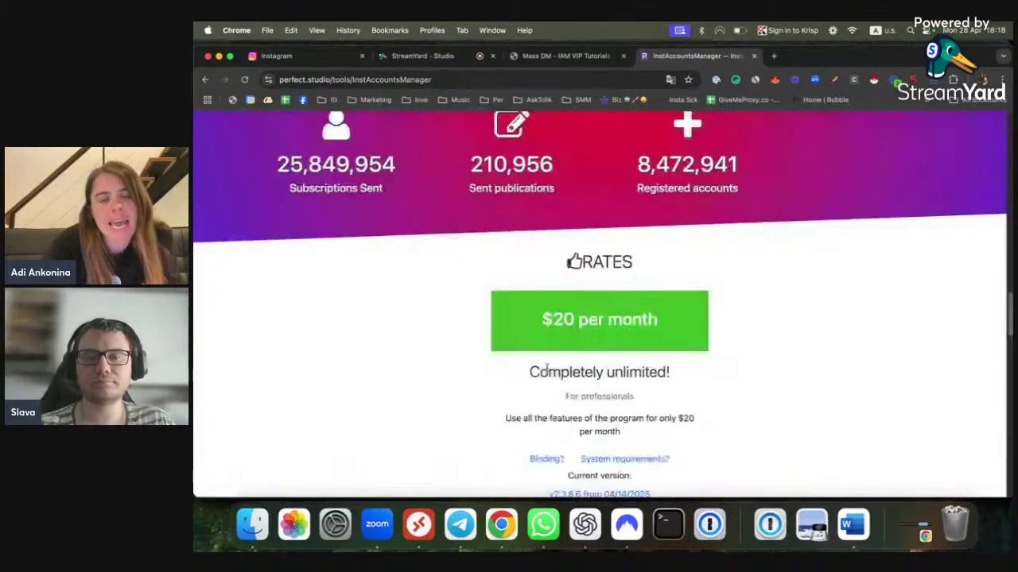
# Review the InstAccountsManager page's usage statistics, web address, advantages and overview.
pyautogui.scroll(10, 533, 212)
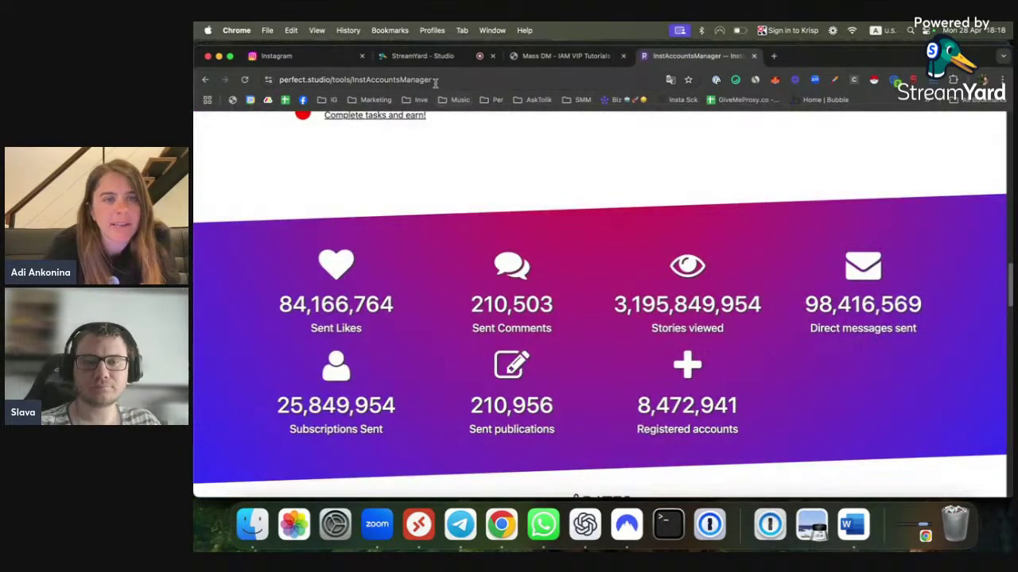
pyautogui.click(435, 81)
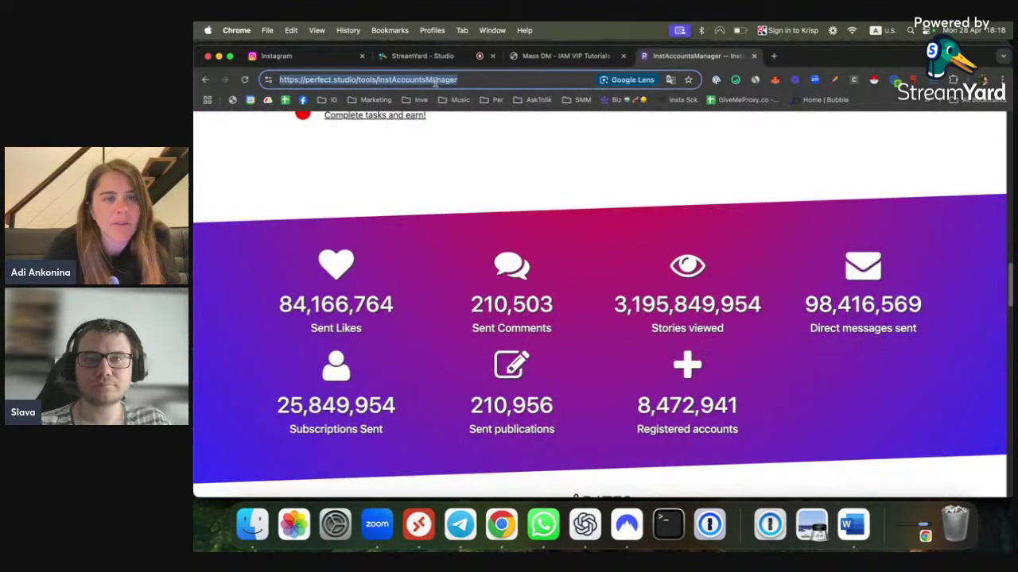
pyautogui.click(490, 232)
pyautogui.scroll(-4, 516, 278)
pyautogui.scroll(6, 557, 318)
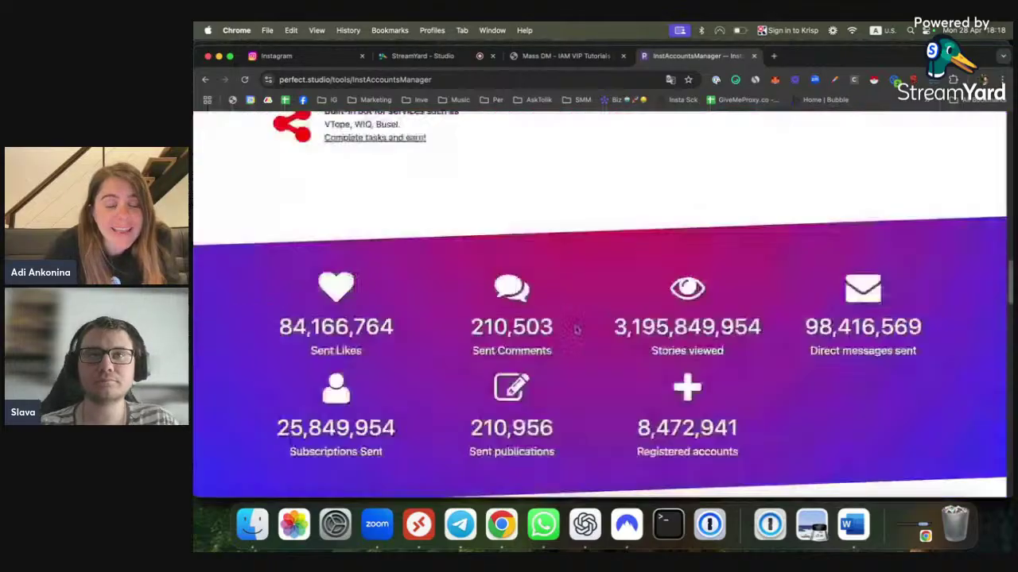
pyautogui.scroll(10, 576, 328)
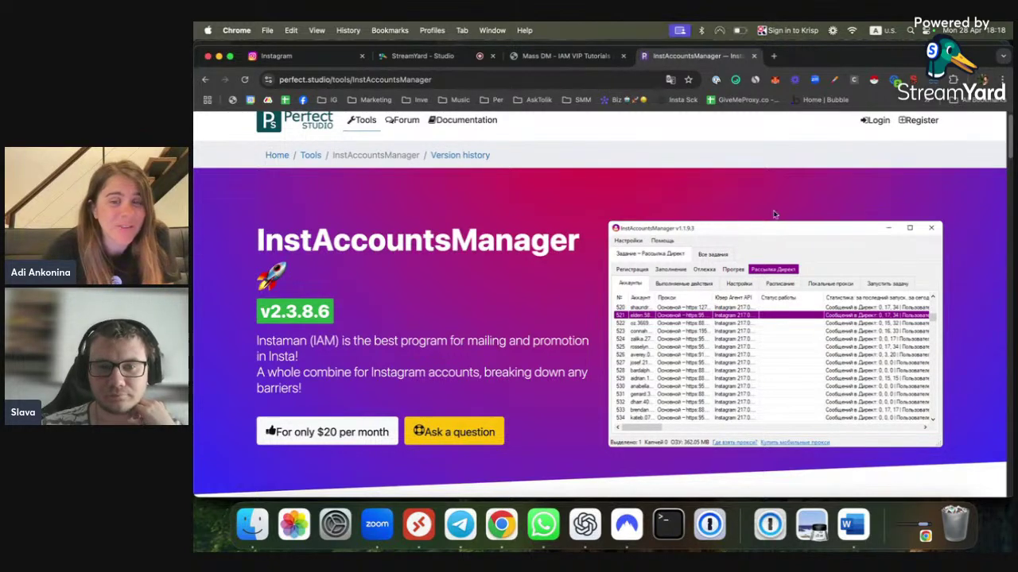
pyautogui.scroll(-5, 633, 204)
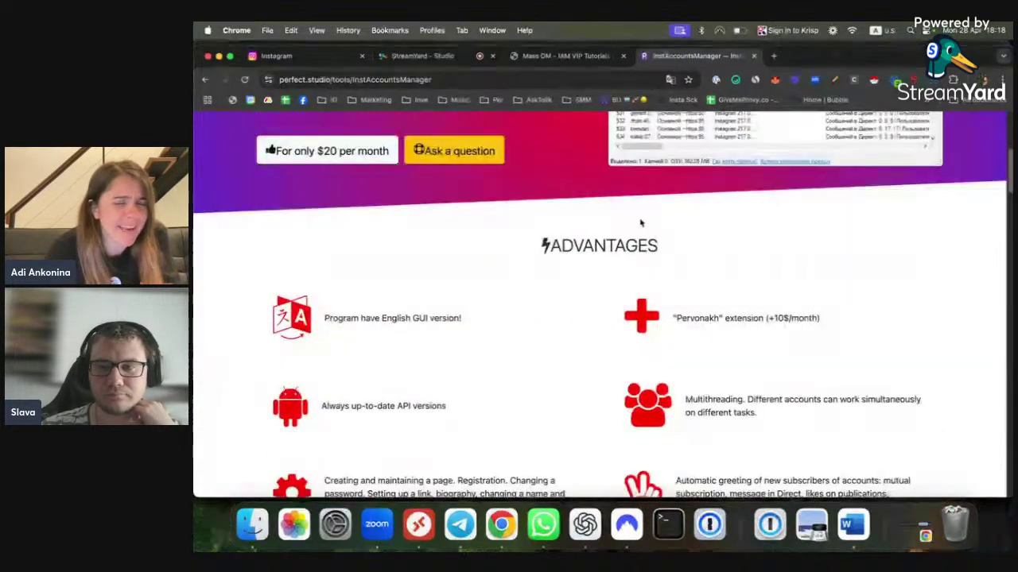
pyautogui.scroll(5, 641, 221)
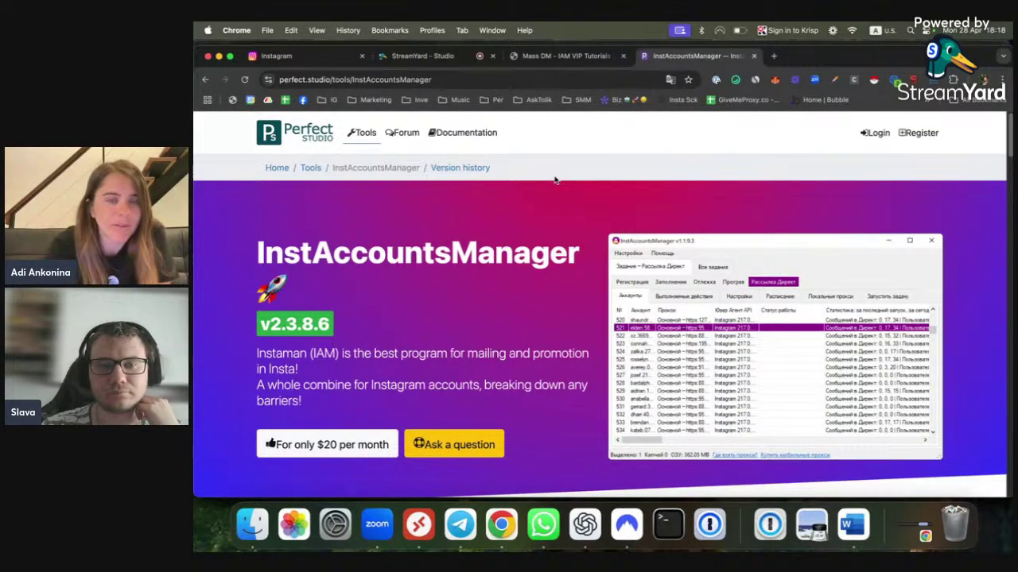
# Switch to the Mass DM course page on Teachable, and review its banner, sample message and course description.
pyautogui.click(565, 56)
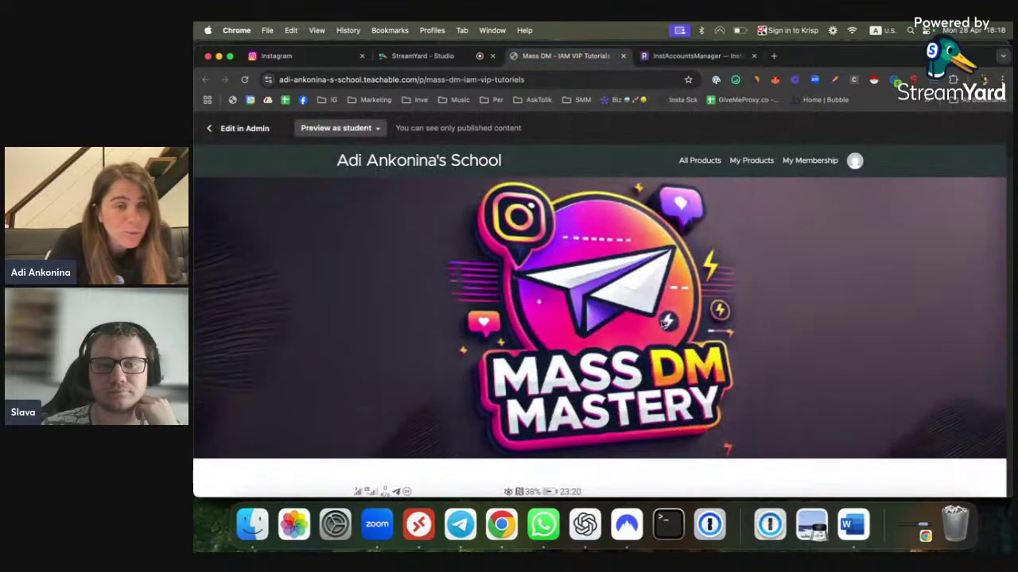
pyautogui.scroll(-5, 759, 228)
pyautogui.scroll(5, 843, 299)
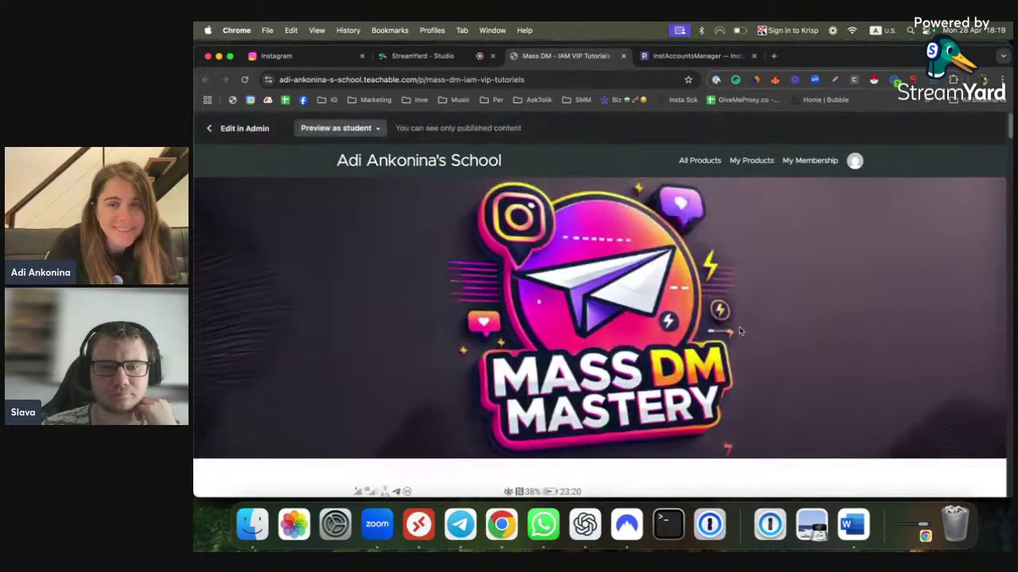
pyautogui.scroll(-4, 801, 307)
pyautogui.scroll(5, 801, 308)
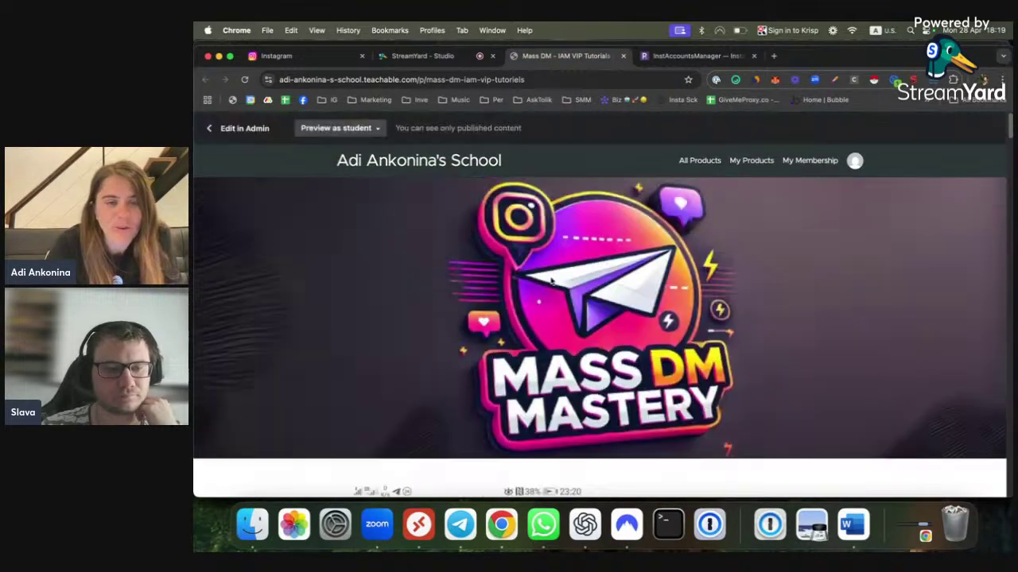
pyautogui.scroll(-3, 554, 277)
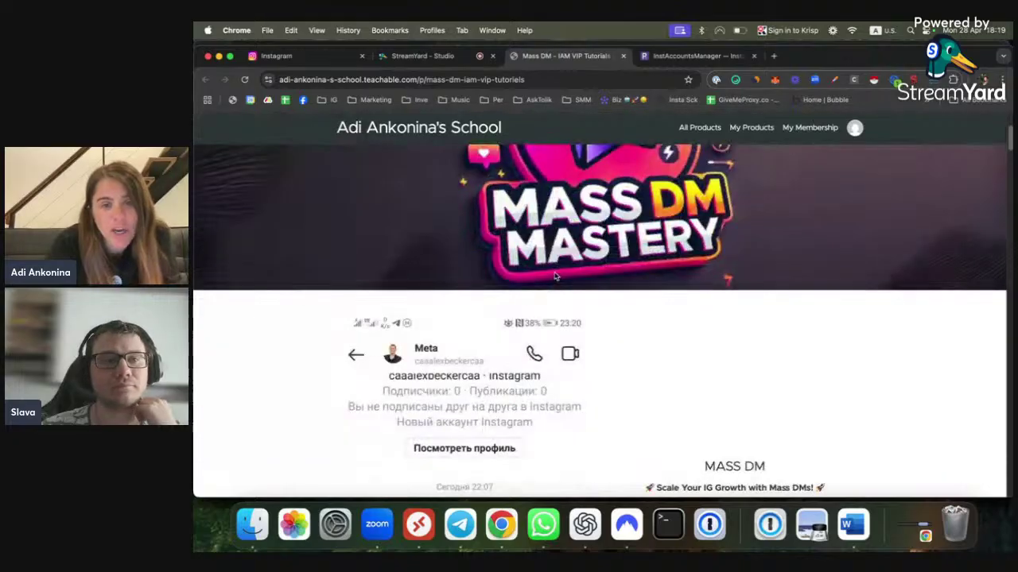
pyautogui.scroll(-7, 557, 269)
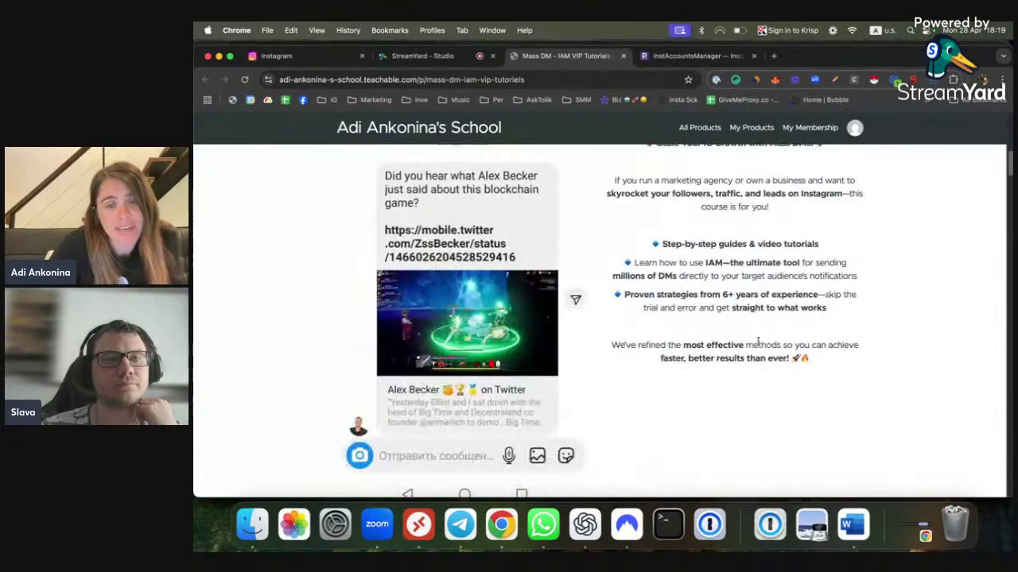
pyautogui.scroll(2, 730, 304)
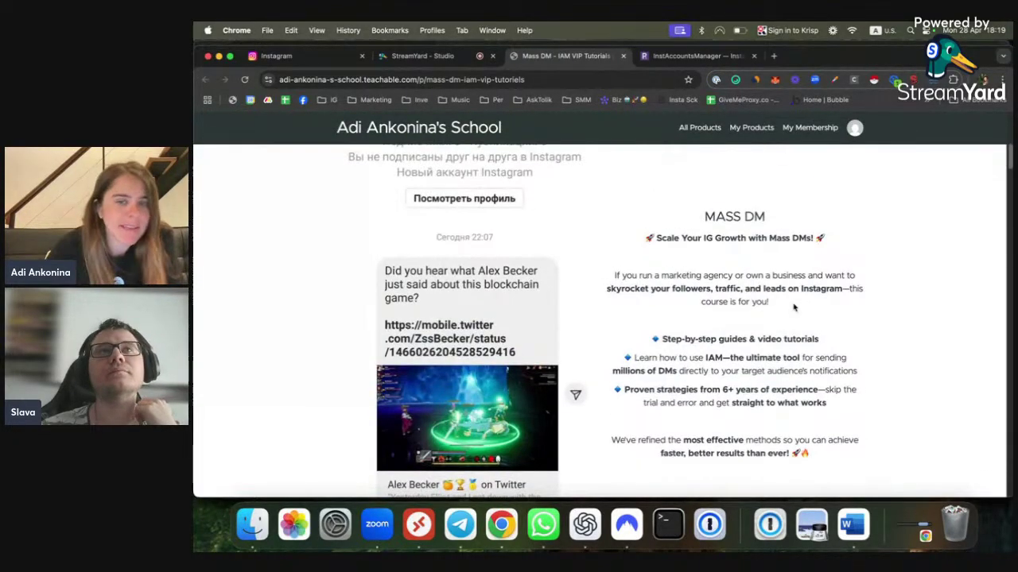
pyautogui.scroll(-4, 756, 326)
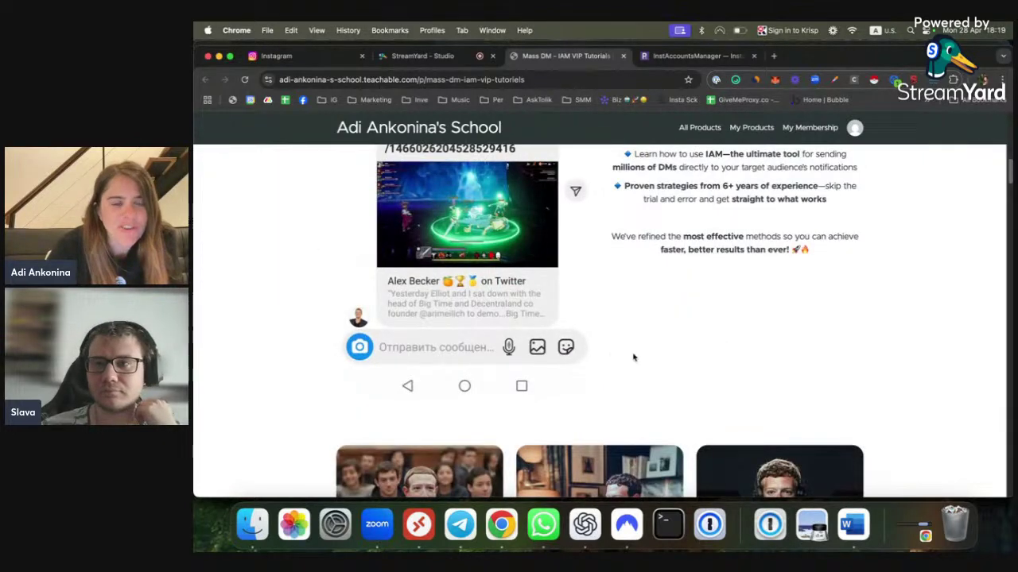
pyautogui.scroll(2, 634, 357)
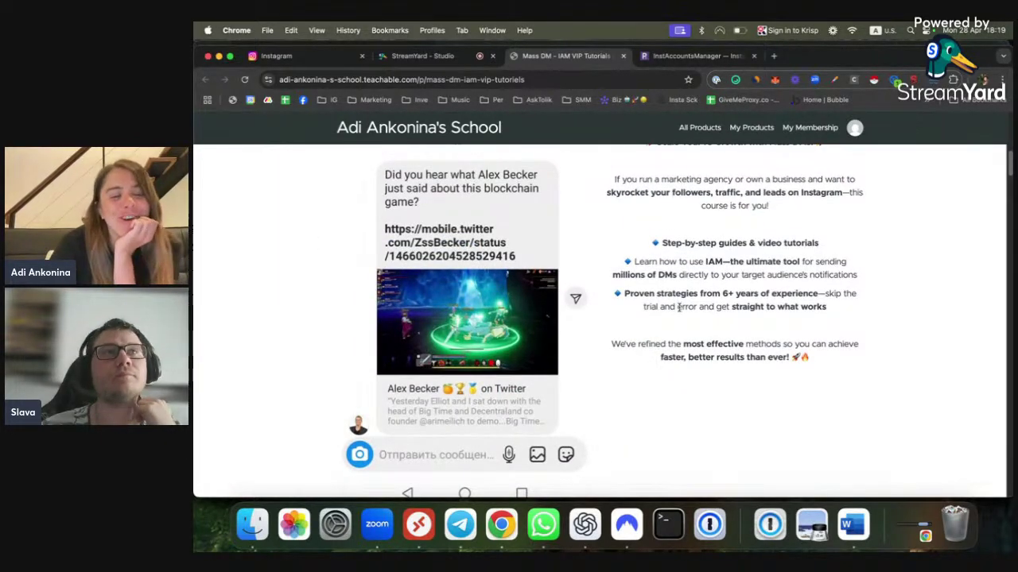
# Examine the course's purchase section and its lesson list down to the last lesson.
pyautogui.scroll(2, 678, 307)
pyautogui.scroll(-8, 678, 309)
pyautogui.scroll(-12, 679, 309)
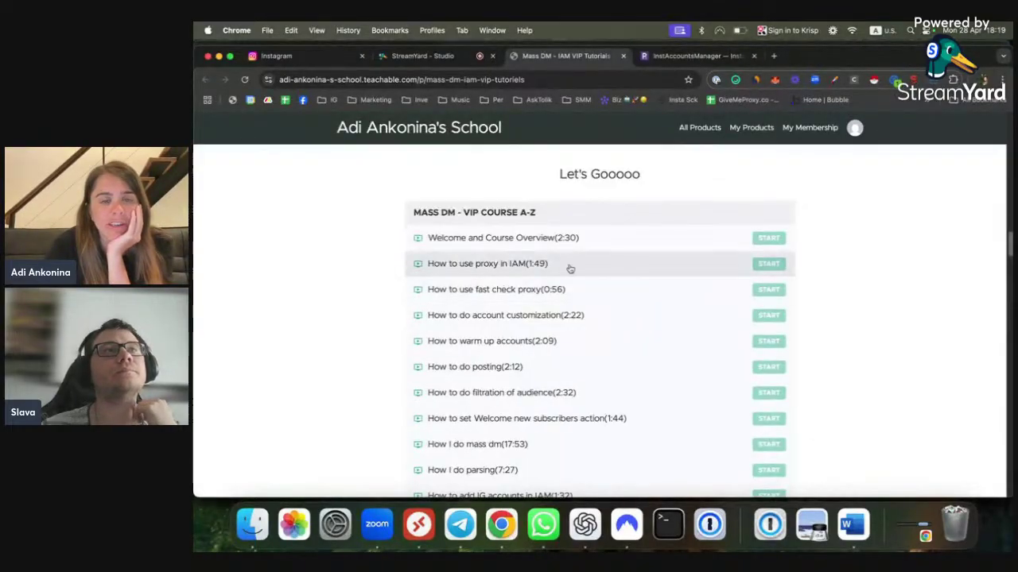
pyautogui.scroll(4, 334, 225)
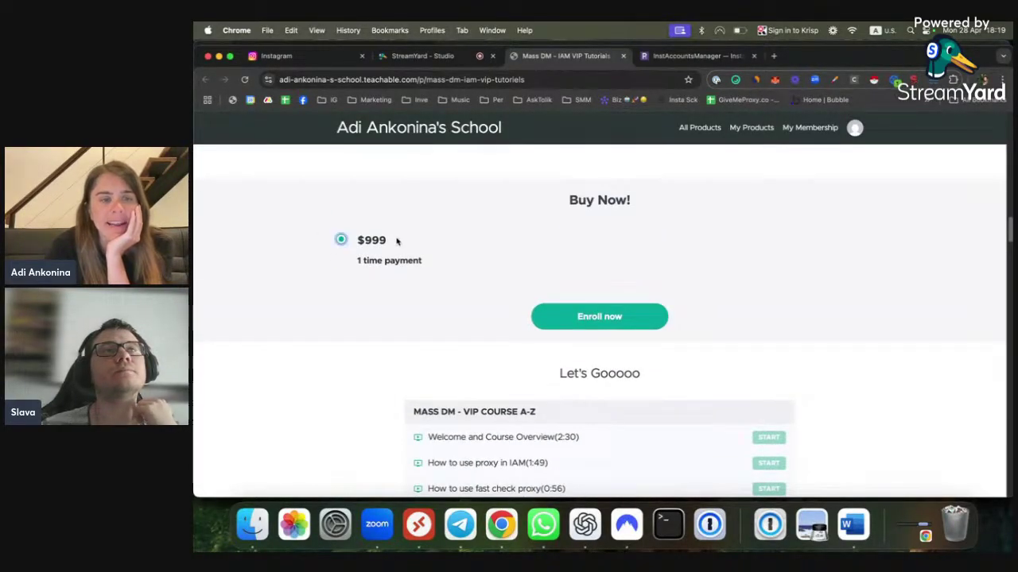
pyautogui.scroll(-6, 397, 241)
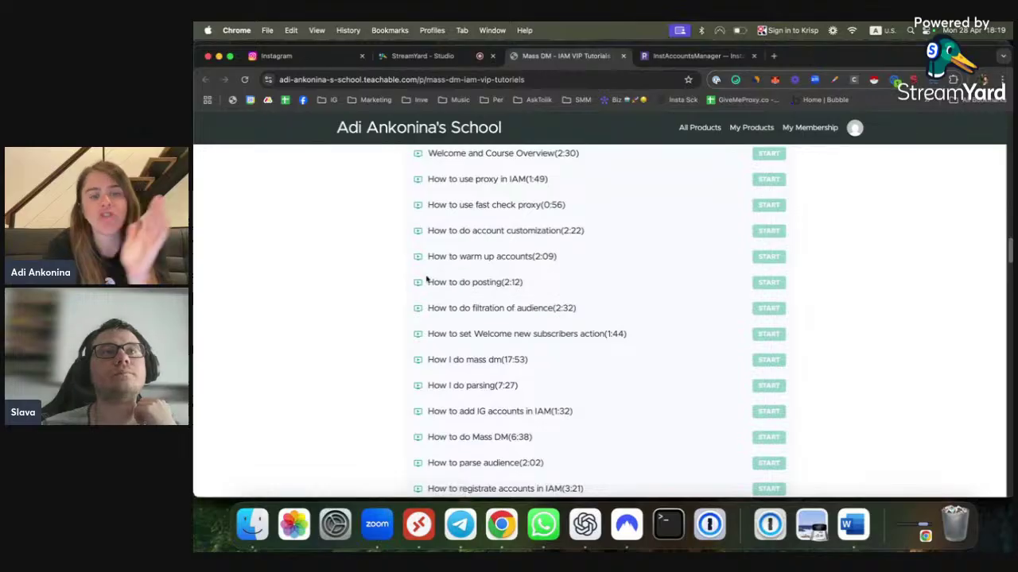
pyautogui.scroll(-10, 445, 286)
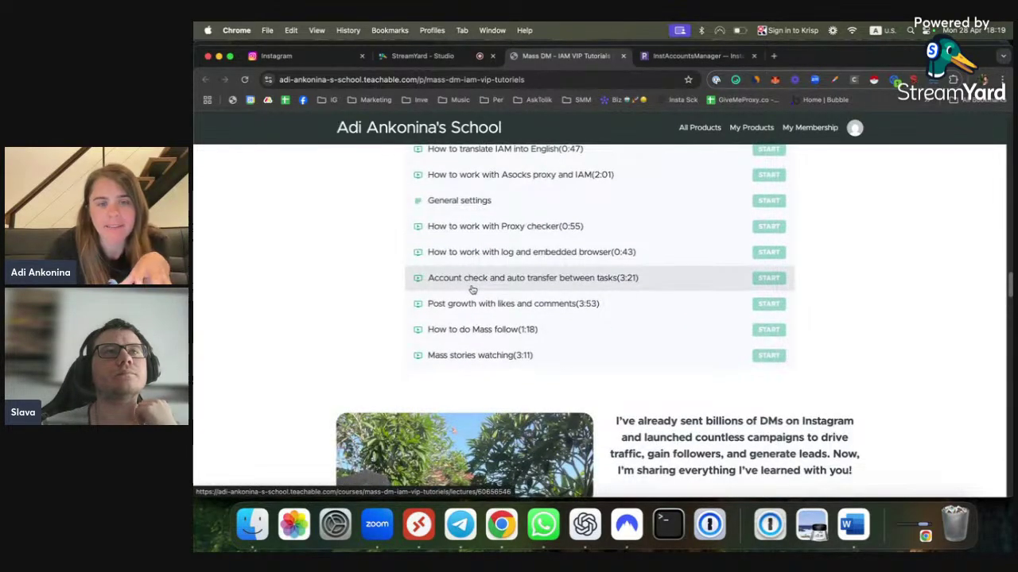
# Review the instructor's introduction and the successful mass DM campaign examples, and return to the start of the lesson list.
pyautogui.scroll(-9, 472, 291)
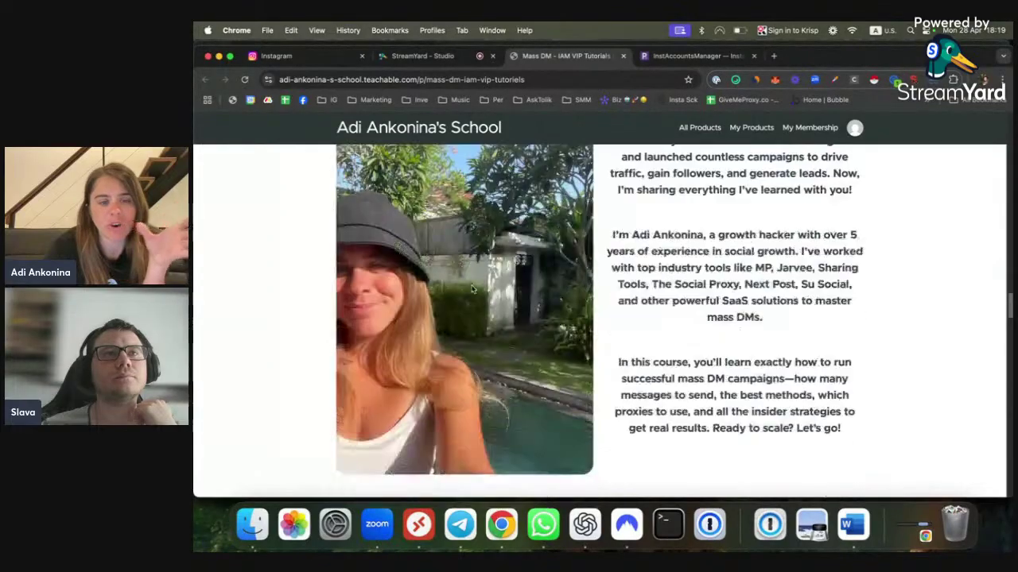
pyautogui.scroll(-20, 478, 321)
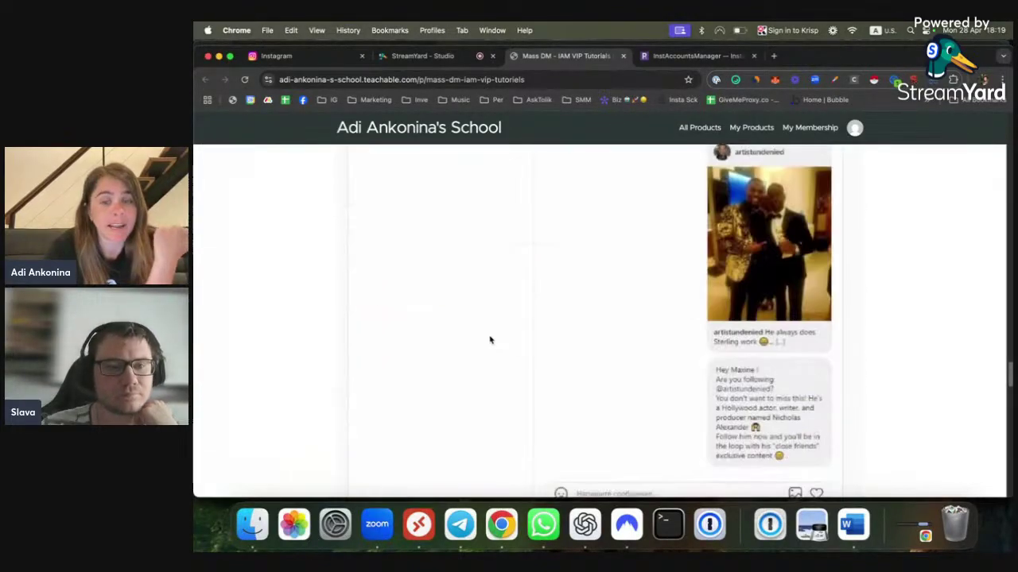
pyautogui.scroll(20, 492, 330)
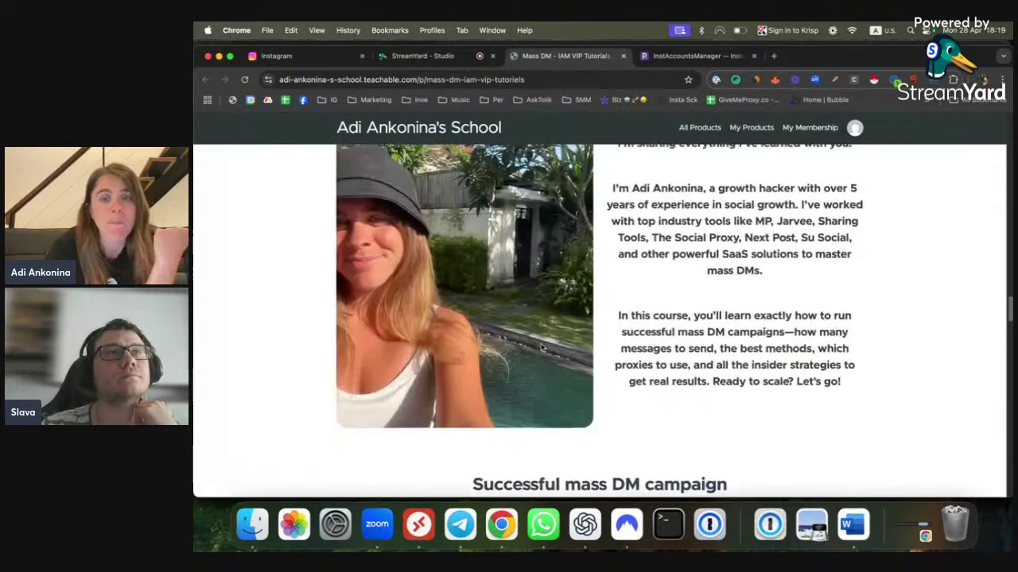
pyautogui.scroll(10, 571, 310)
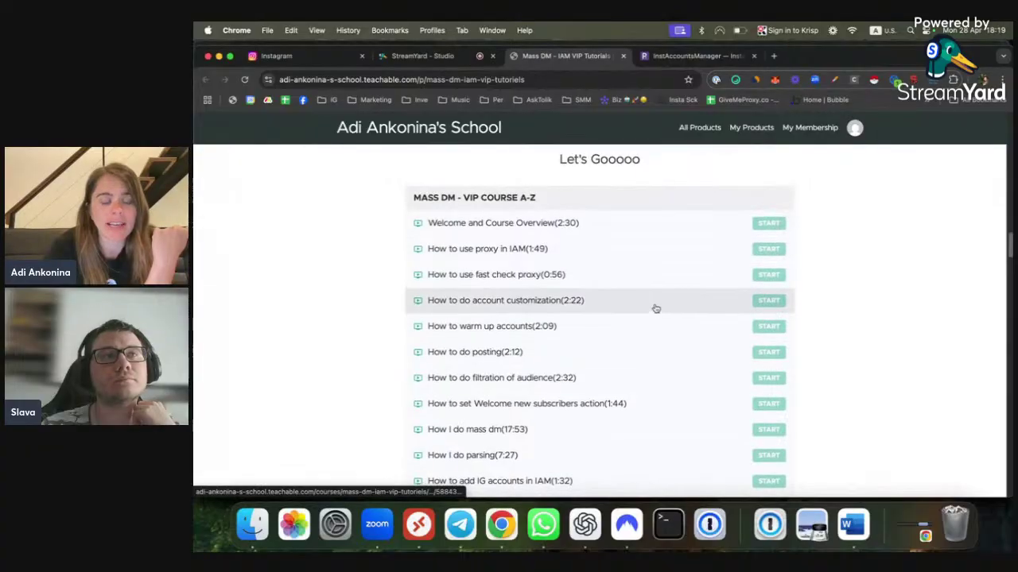
pyautogui.scroll(-2, 655, 307)
pyautogui.scroll(2, 654, 310)
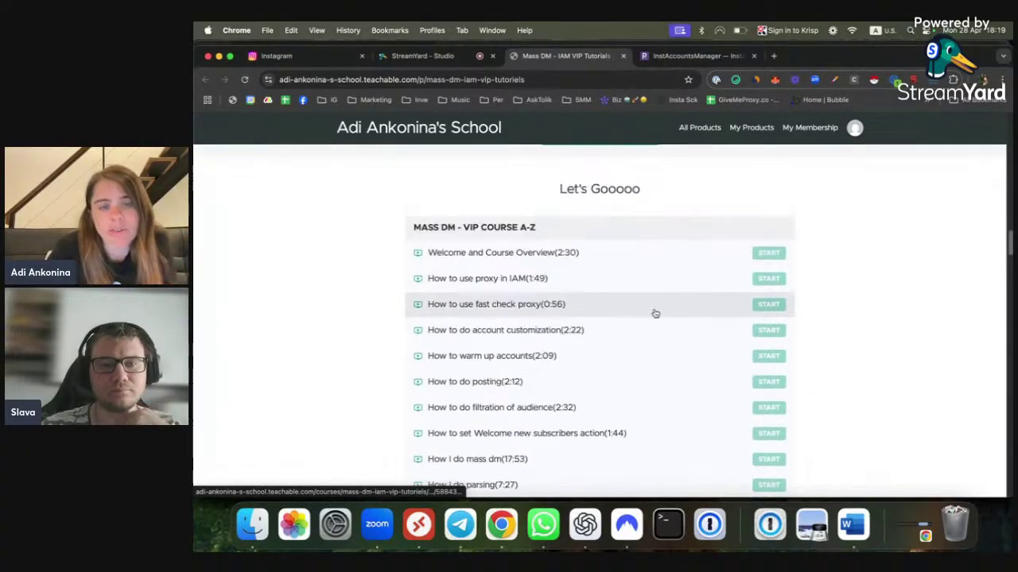
# Highlight the course's price and one-time payment terms, and review the Telegram support group offer above them.
pyautogui.click(691, 56)
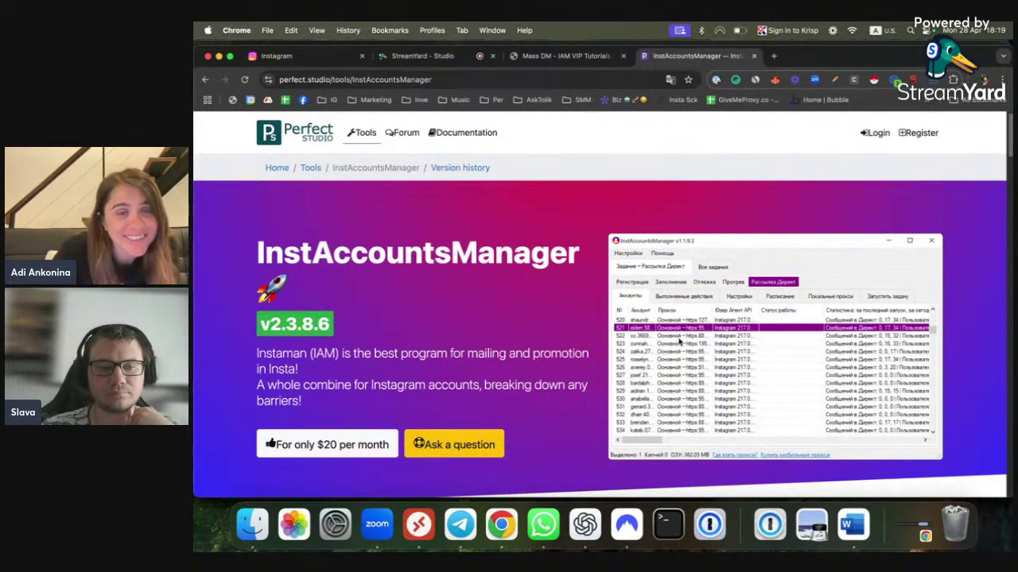
pyautogui.click(547, 57)
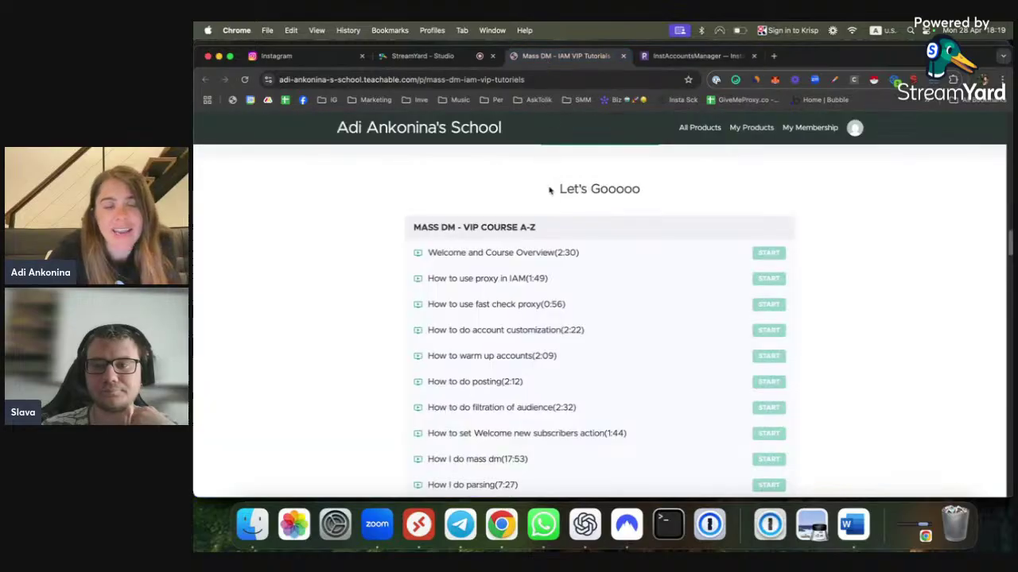
pyautogui.scroll(5, 549, 190)
pyautogui.moveTo(358, 233); pyautogui.dragTo(392, 235)
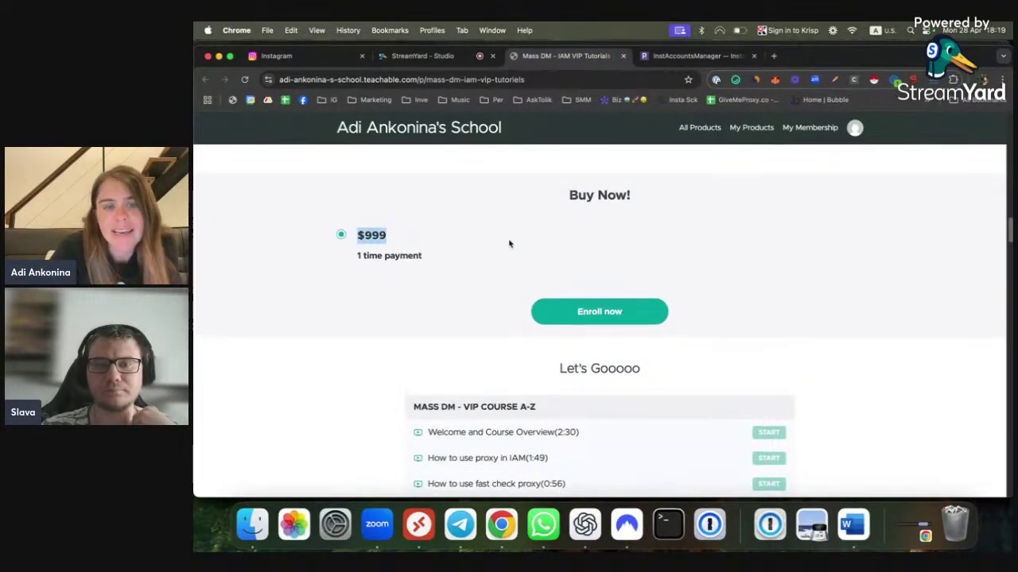
pyautogui.scroll(4, 510, 242)
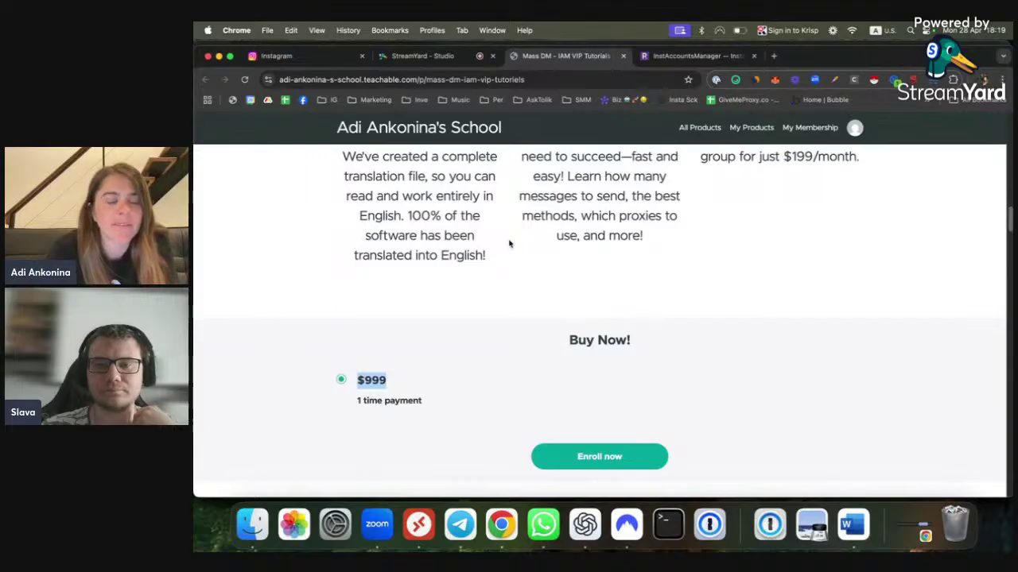
pyautogui.moveTo(861, 157); pyautogui.dragTo(725, 157)
pyautogui.tripleClick(422, 401)
pyautogui.scroll(2, 826, 278)
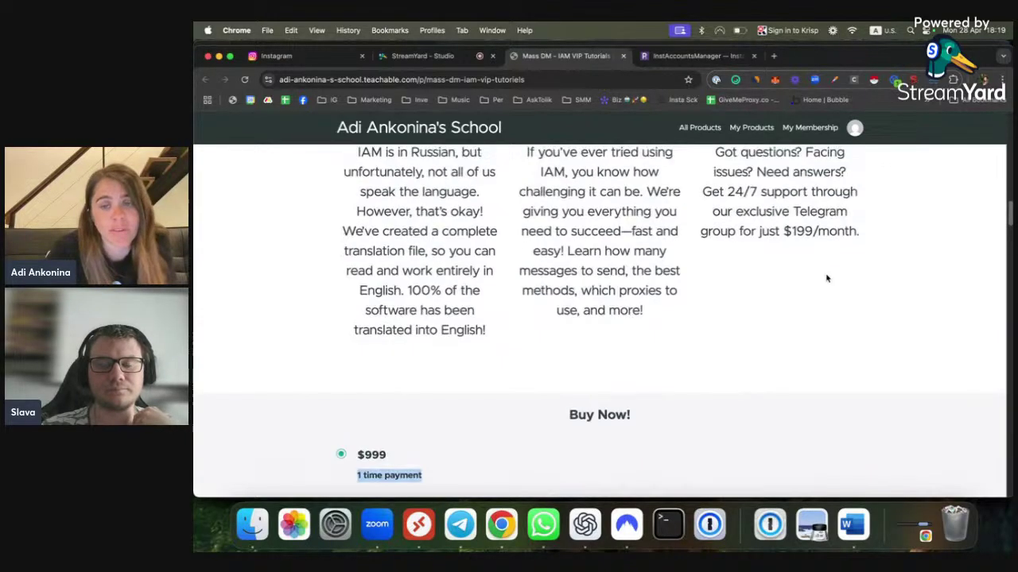
# Scan the course's lesson list, return to the InstAccountsManager product page, and highlight its web address.
pyautogui.scroll(-14, 851, 252)
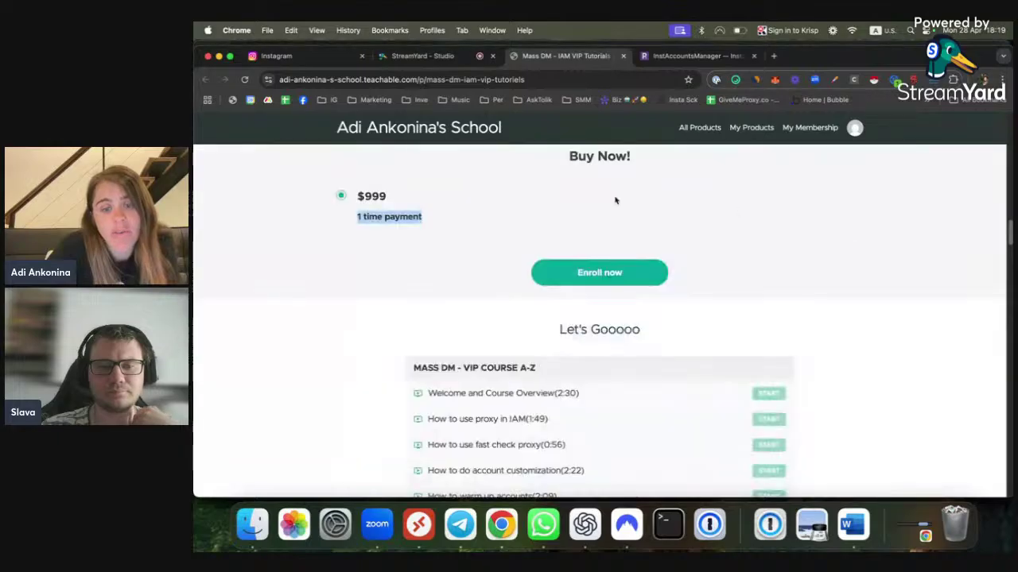
pyautogui.scroll(-2, 548, 255)
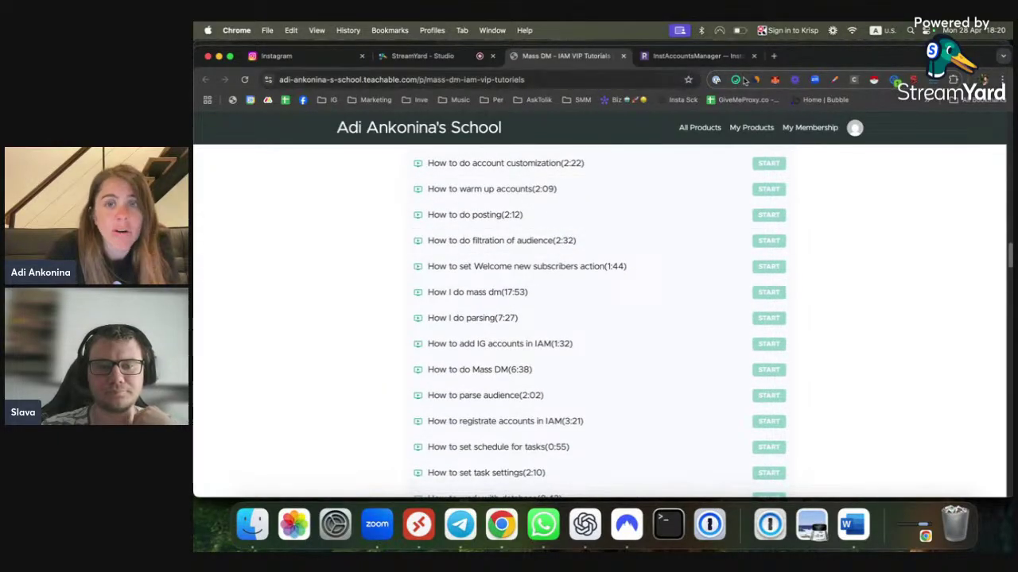
pyautogui.click(710, 56)
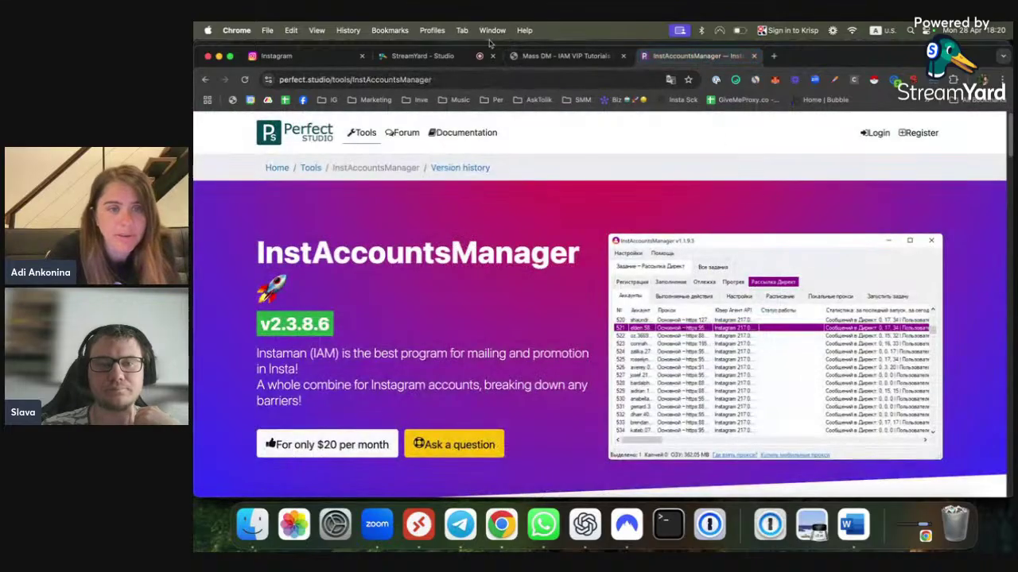
pyautogui.click(449, 83)
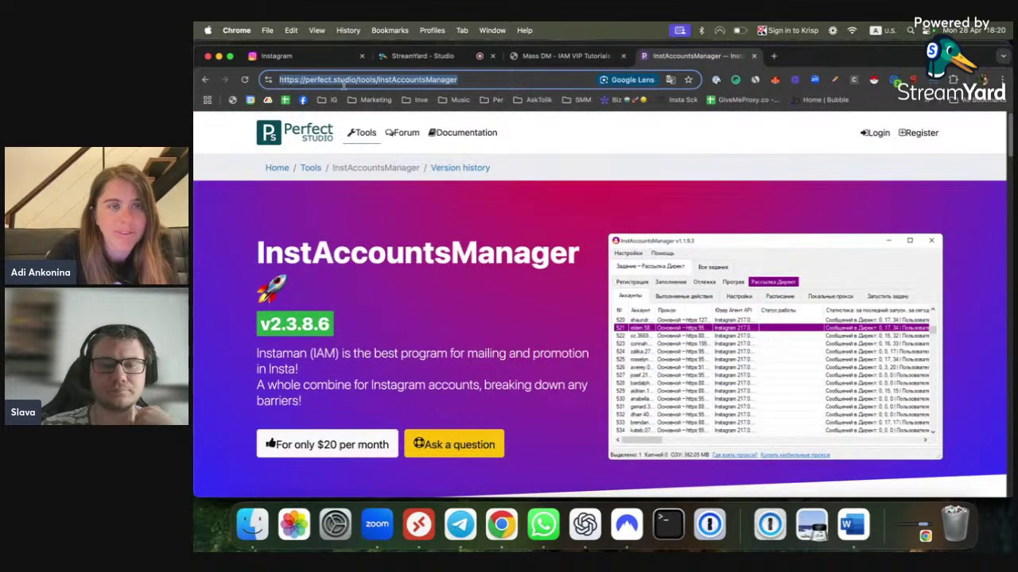
# Switch to the StreamYard studio, and remove the host's shared screen from the live stream.
pyautogui.click(398, 57)
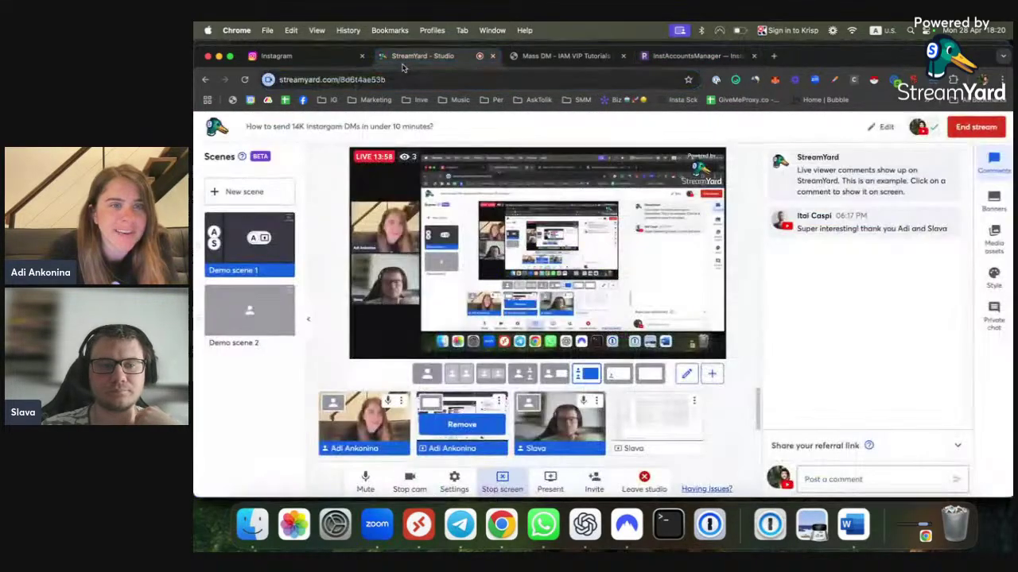
pyautogui.click(462, 425)
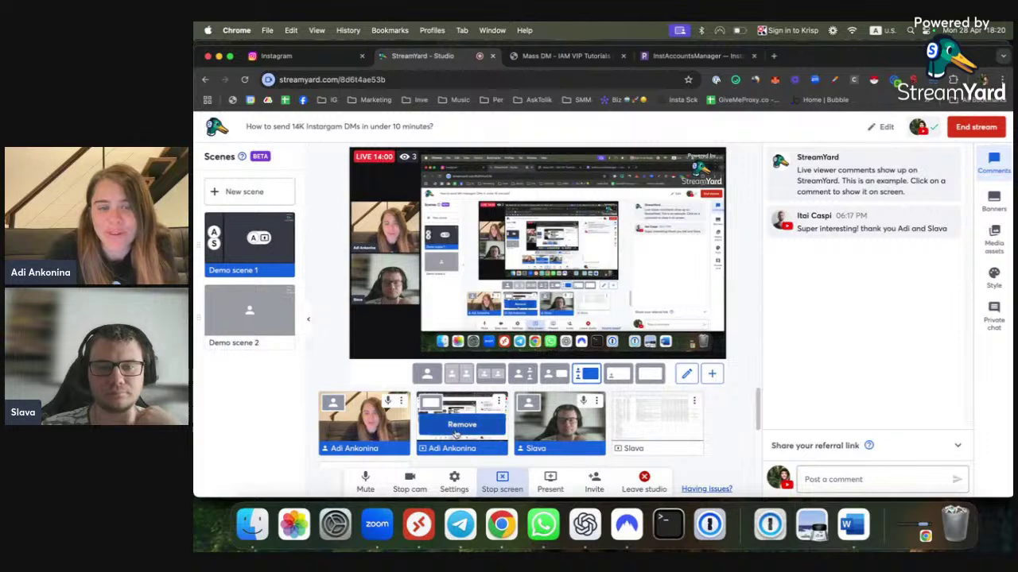